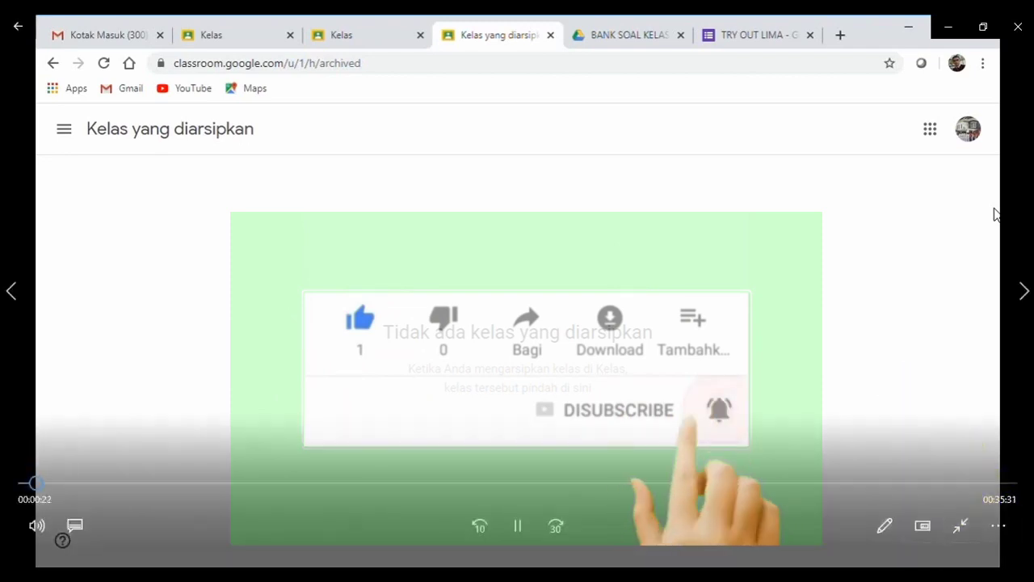
Open Gmail, switch to the second Google account's Kotak Masuk, and close the duplicate inbox tab.
{"action": "left_click", "coordinate": [937, 579]}
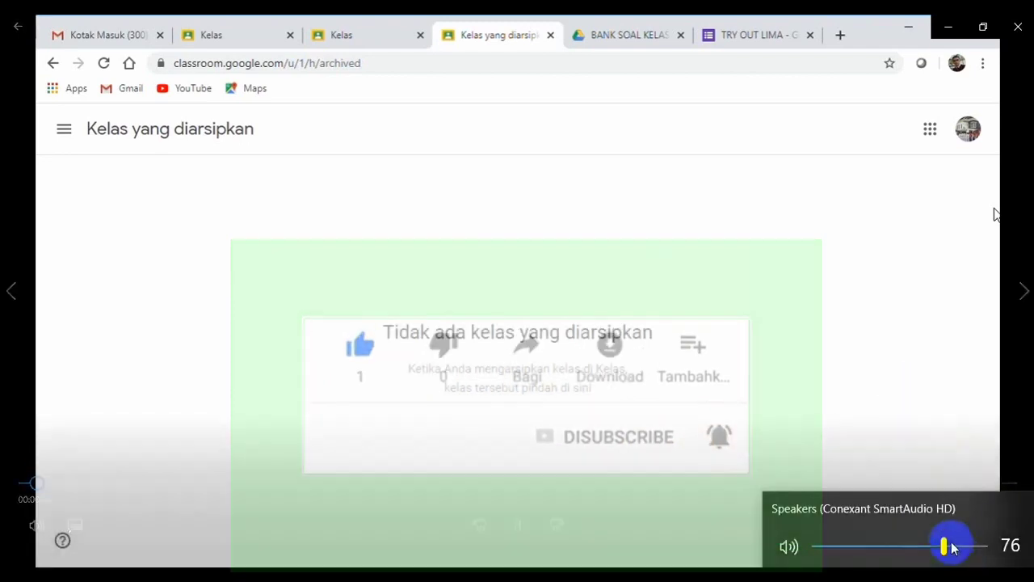
{"action": "left_click_drag", "start_coordinate": [946, 546], "coordinate": [955, 551]}
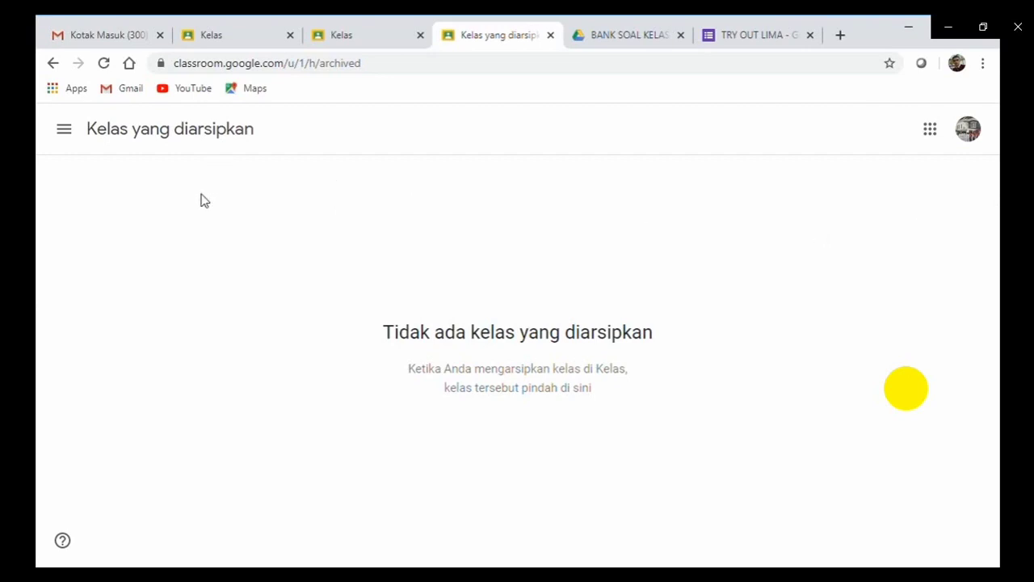
{"action": "left_click", "coordinate": [128, 89]}
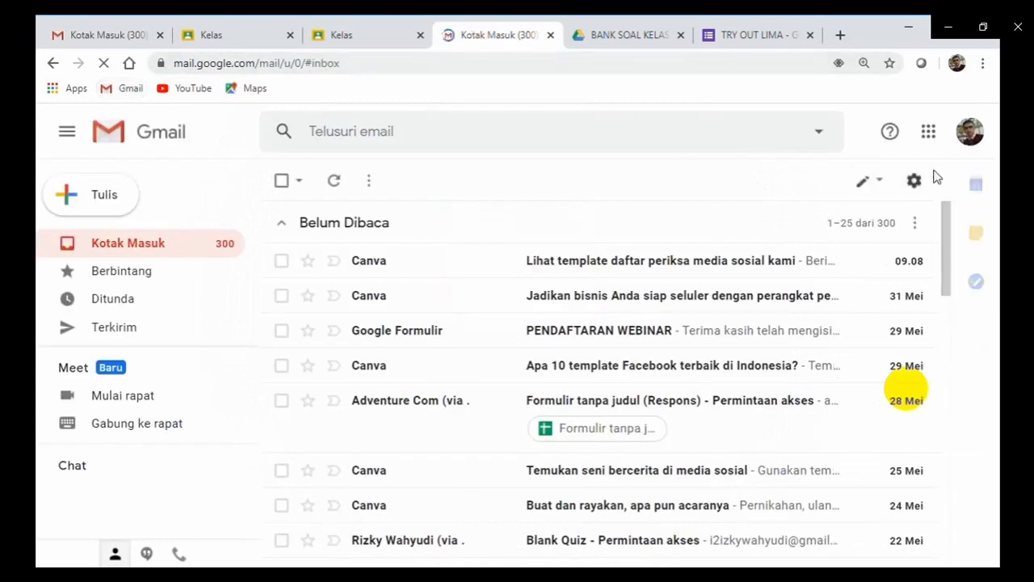
{"action": "left_click", "coordinate": [970, 145]}
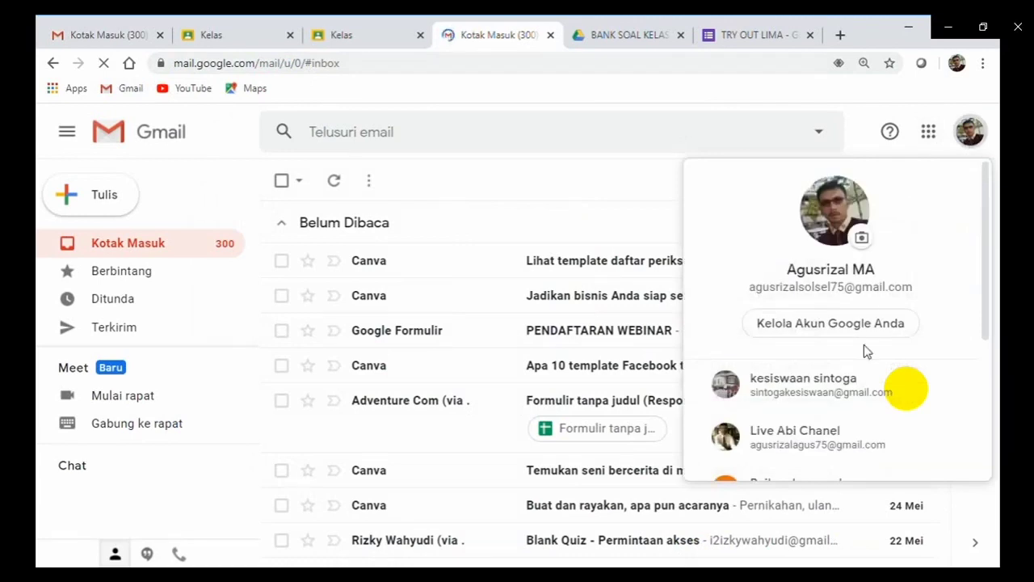
{"action": "left_click", "coordinate": [789, 400]}
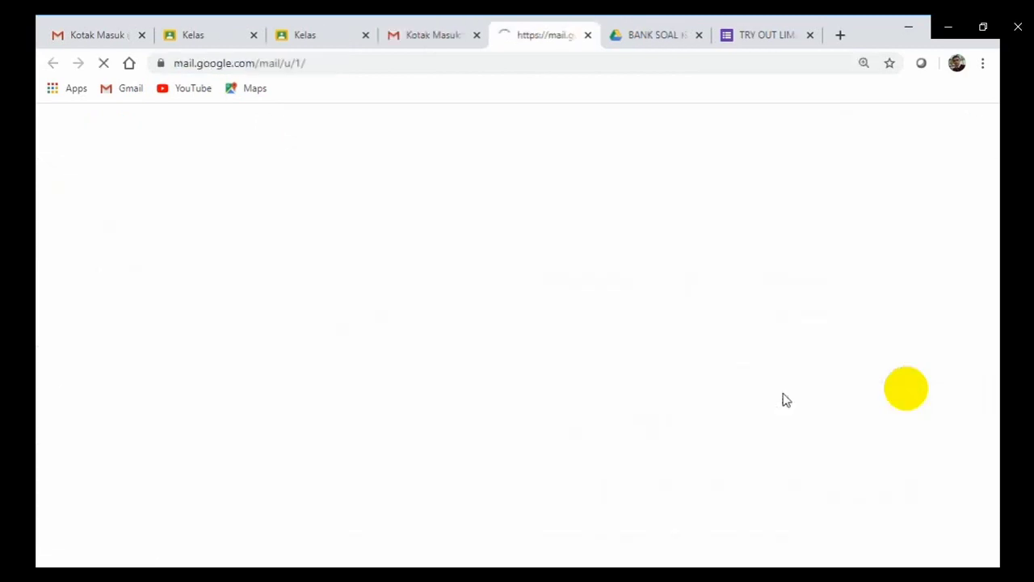
{"action": "left_click", "coordinate": [477, 36]}
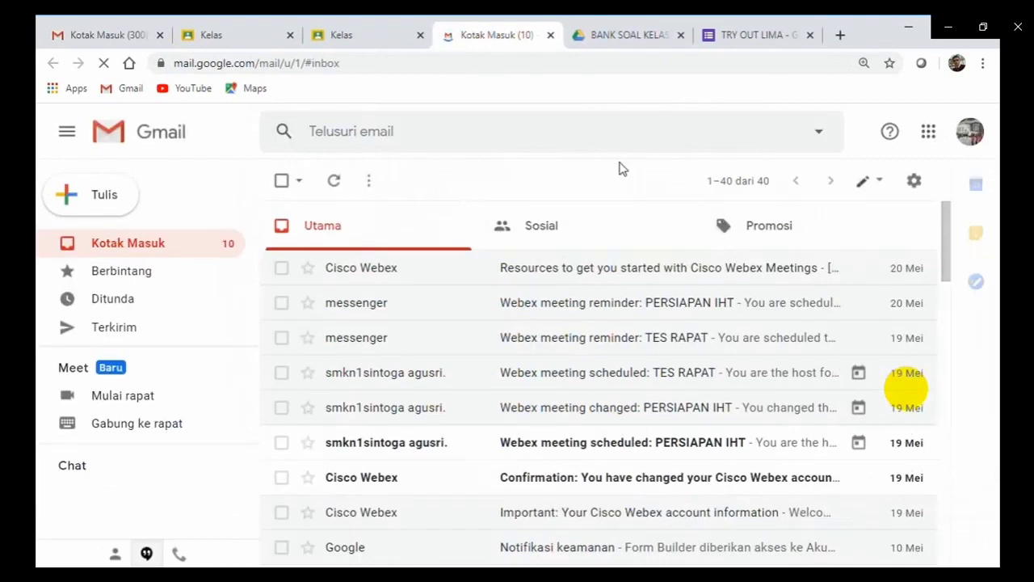
{"action": "left_click", "coordinate": [933, 148]}
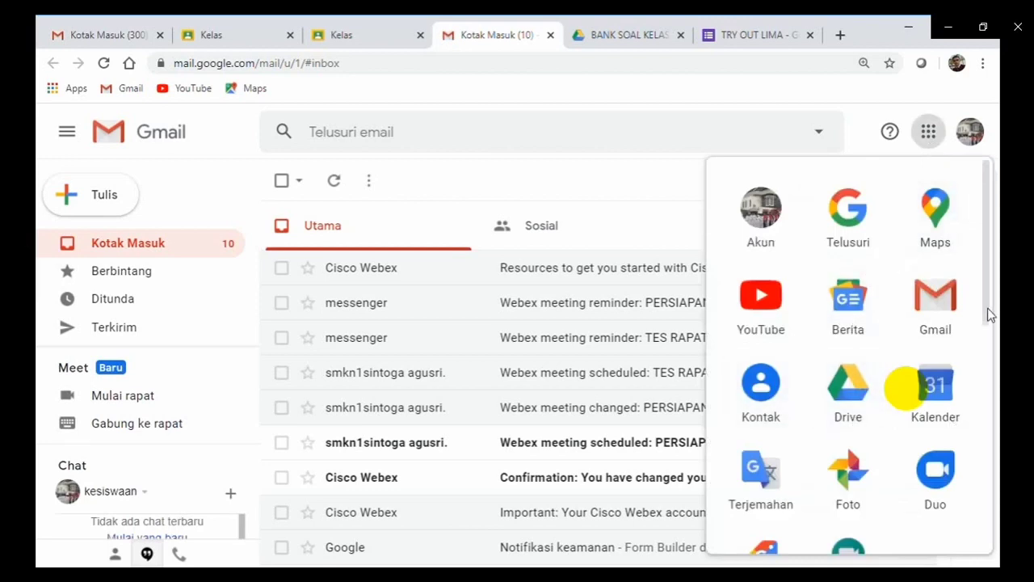
Scroll the Google apps list and launch Classroom for the second account.
{"action": "left_click_drag", "start_coordinate": [986, 312], "coordinate": [979, 490]}
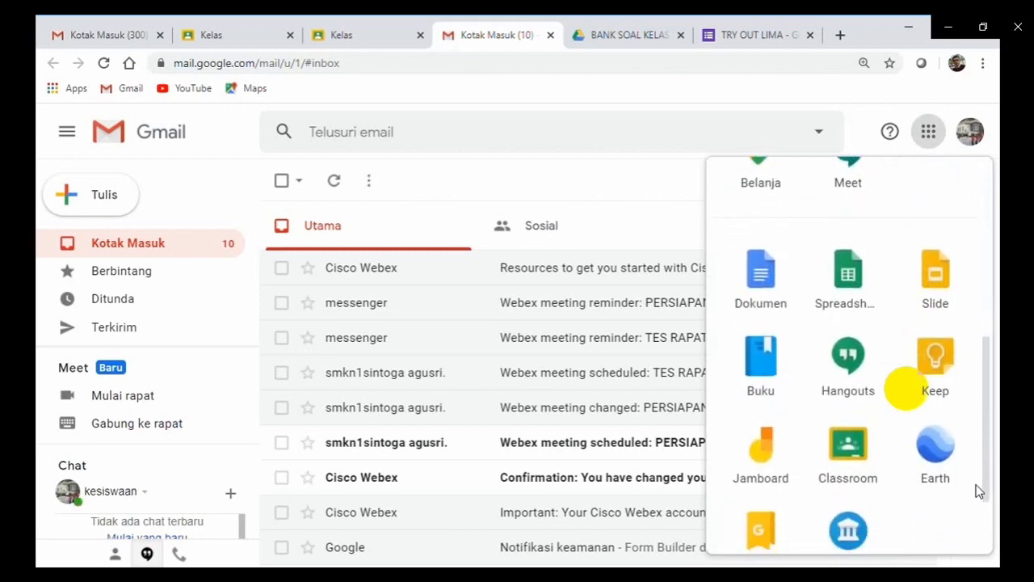
{"action": "left_click", "coordinate": [876, 462]}
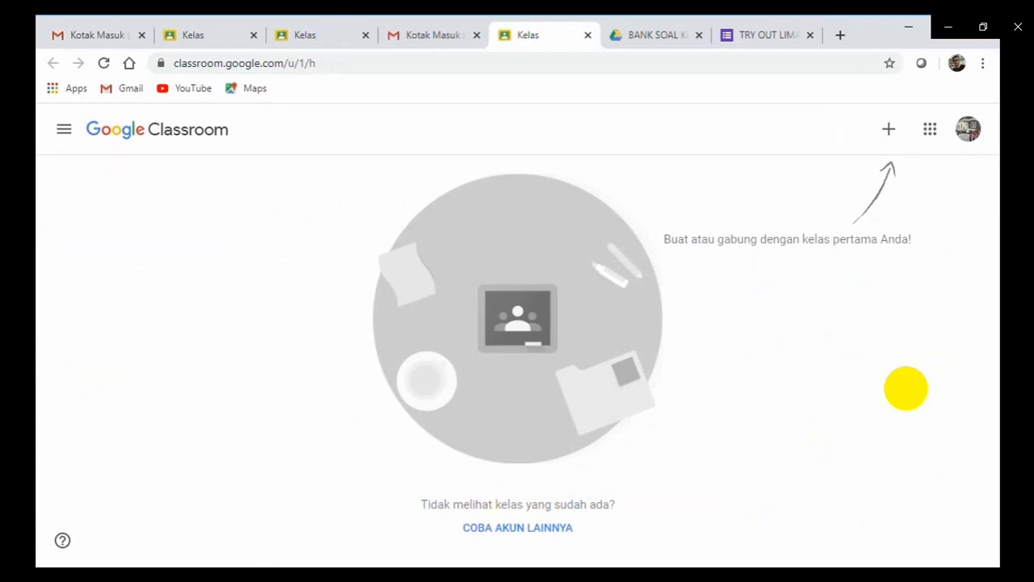
Start a new class with Buat kelas, accepting the school-use notice, ready to enter its name.
{"action": "left_click", "coordinate": [889, 131]}
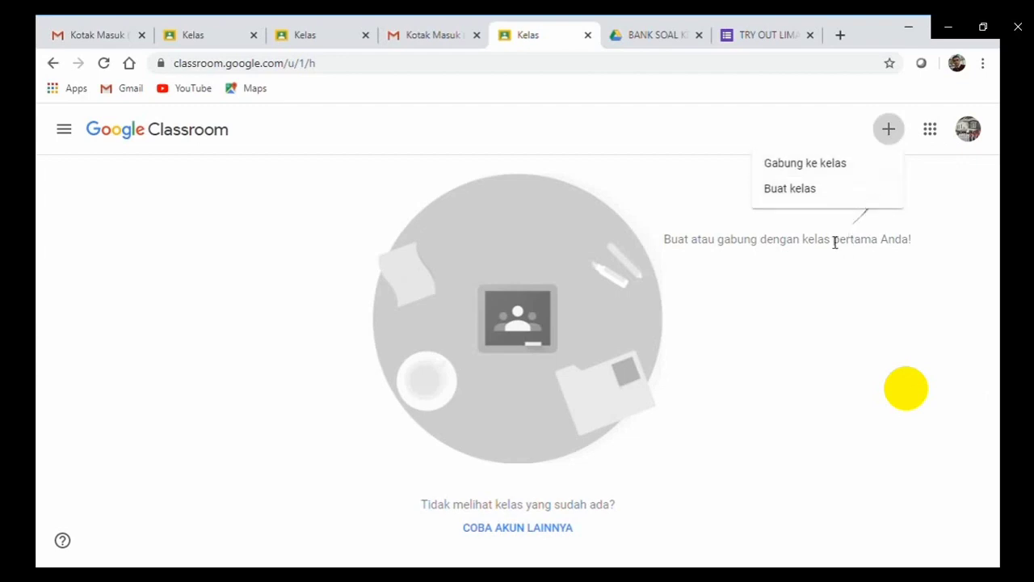
{"action": "left_click", "coordinate": [812, 191]}
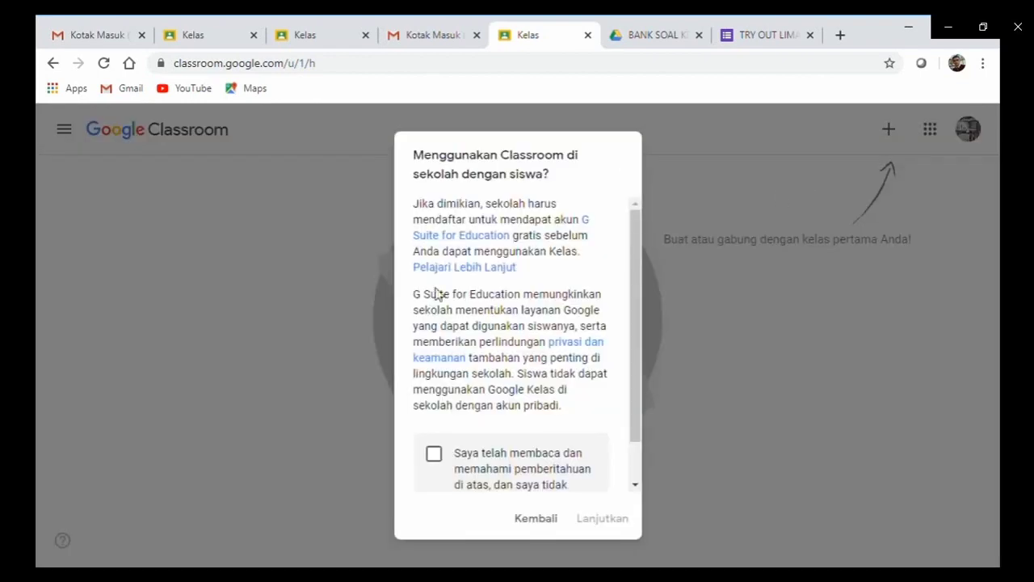
{"action": "left_click", "coordinate": [434, 457]}
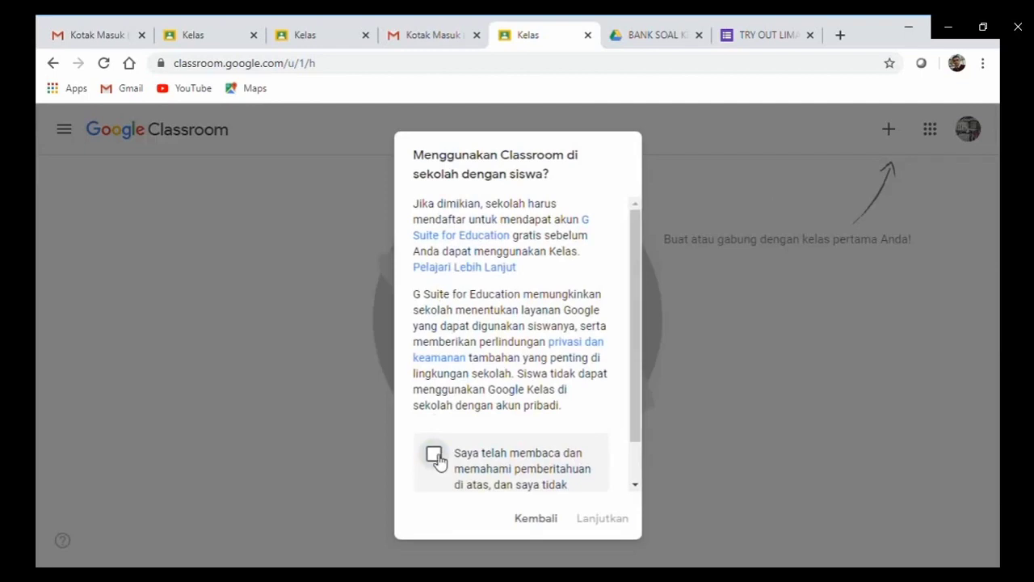
{"action": "left_click", "coordinate": [603, 521]}
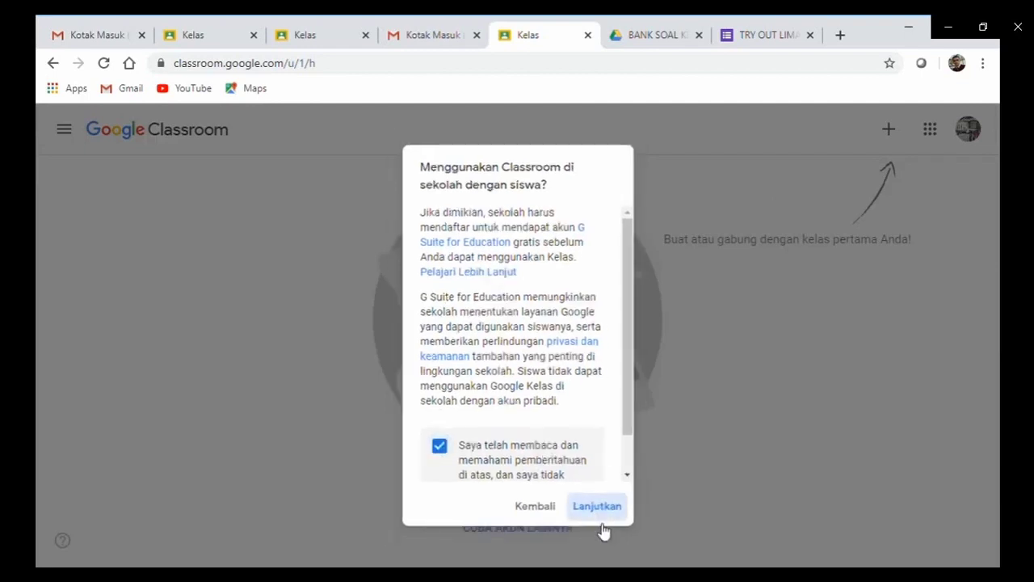
{"action": "left_click", "coordinate": [341, 253]}
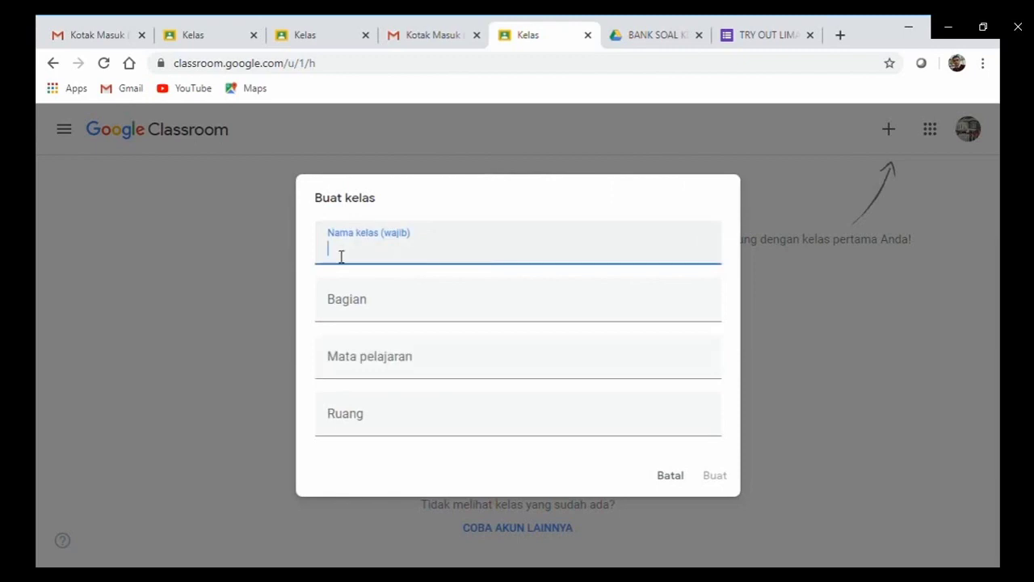
Create class 'X IPS 2' with section 2, subject 'P A I B P' and room 2.
{"action": "type", "text": "X IPS 2"}
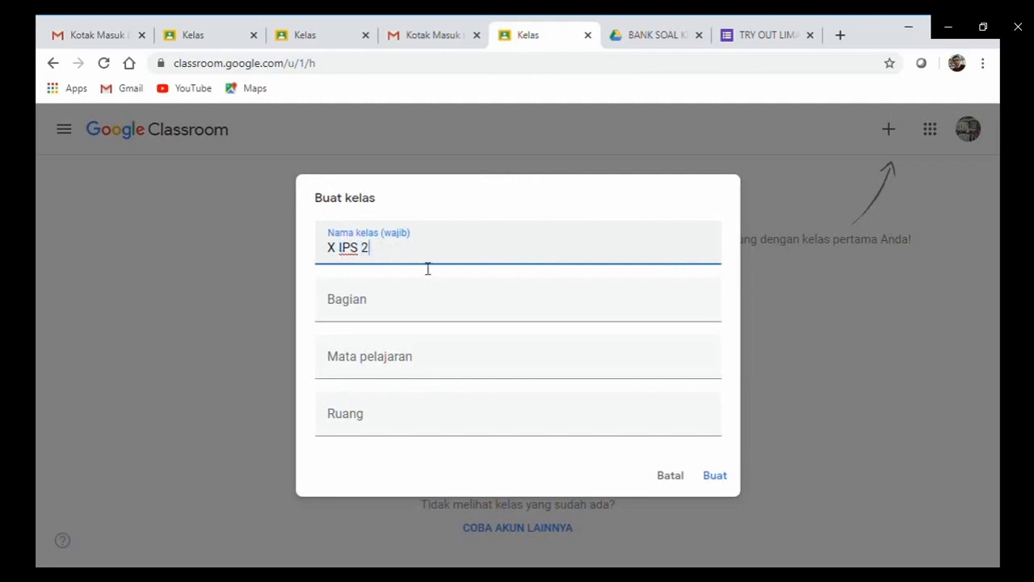
{"action": "left_click", "coordinate": [389, 314]}
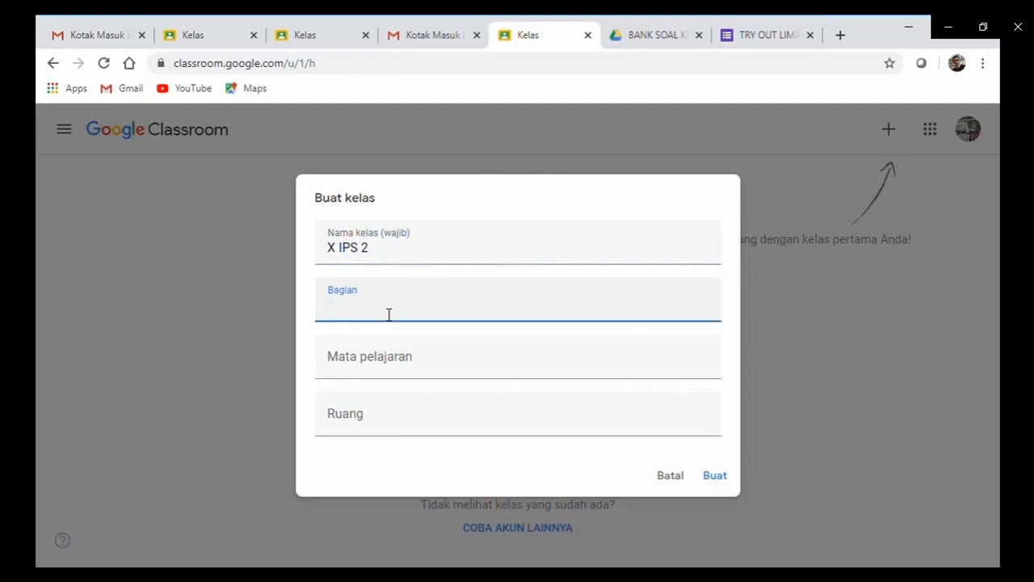
{"action": "type", "text": "2"}
{"action": "left_click", "coordinate": [381, 369]}
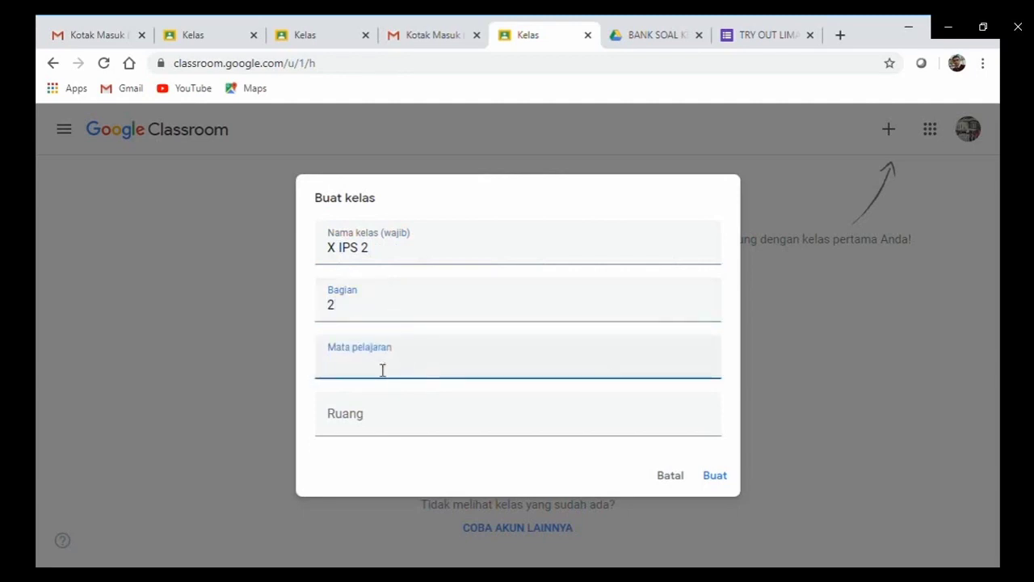
{"action": "type", "text": "P A"}
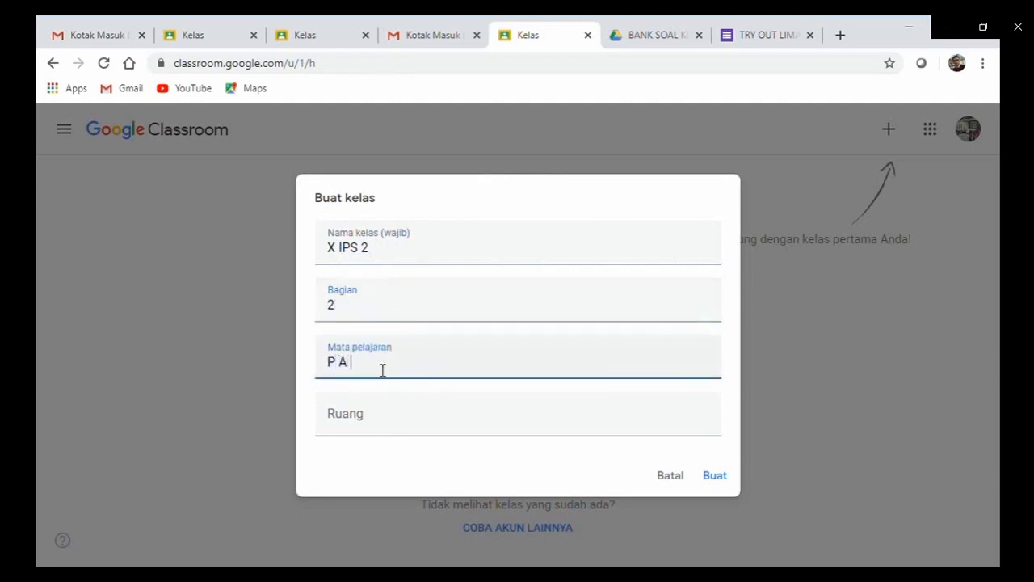
{"action": "type", "text": " I B P"}
{"action": "left_click", "coordinate": [381, 426]}
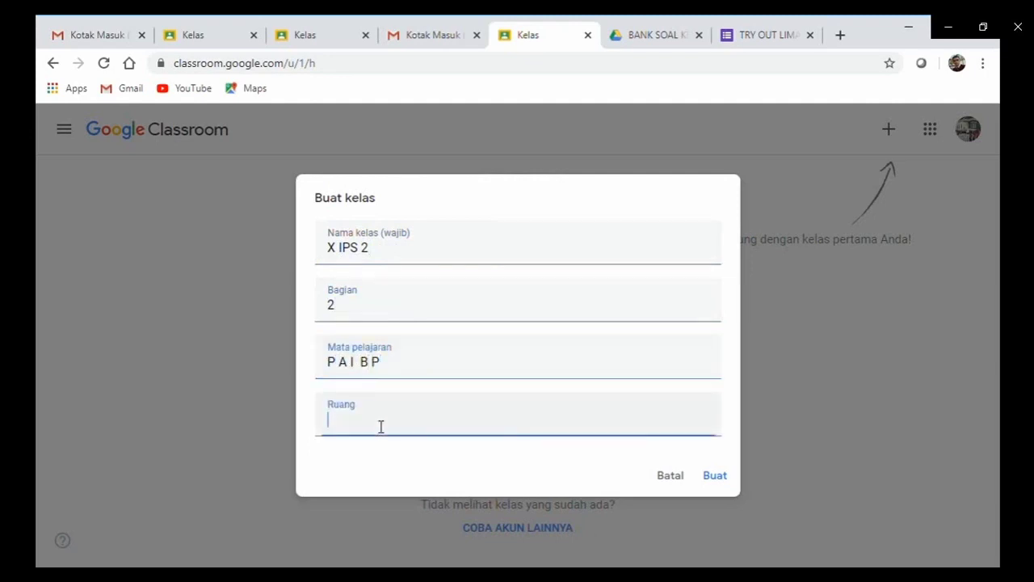
{"action": "type", "text": "2"}
{"action": "left_click", "coordinate": [716, 476]}
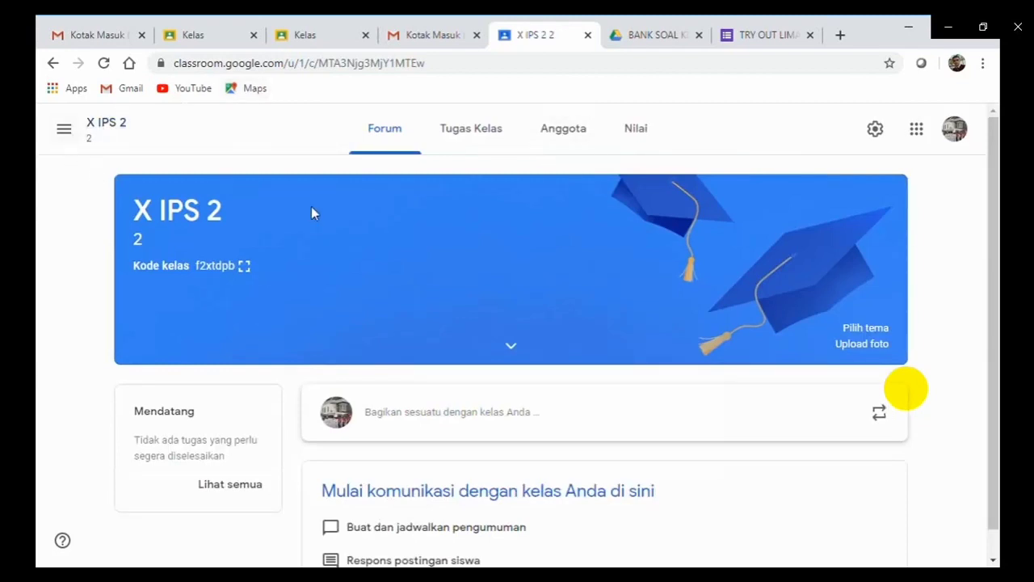
Return to the Kelas home page, which lists the X IPS 2 class card.
{"action": "left_click", "coordinate": [68, 137]}
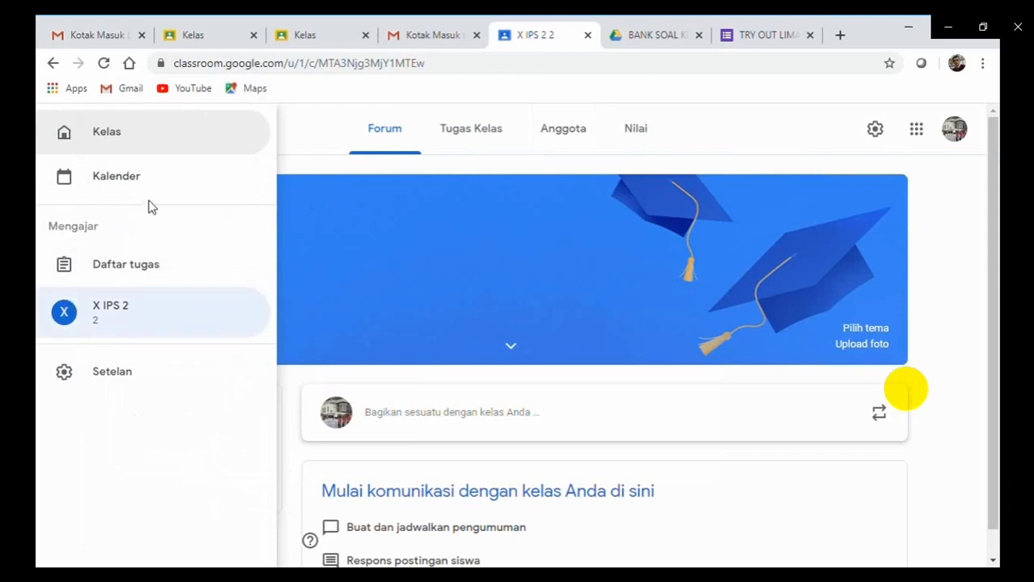
{"action": "left_click", "coordinate": [72, 138]}
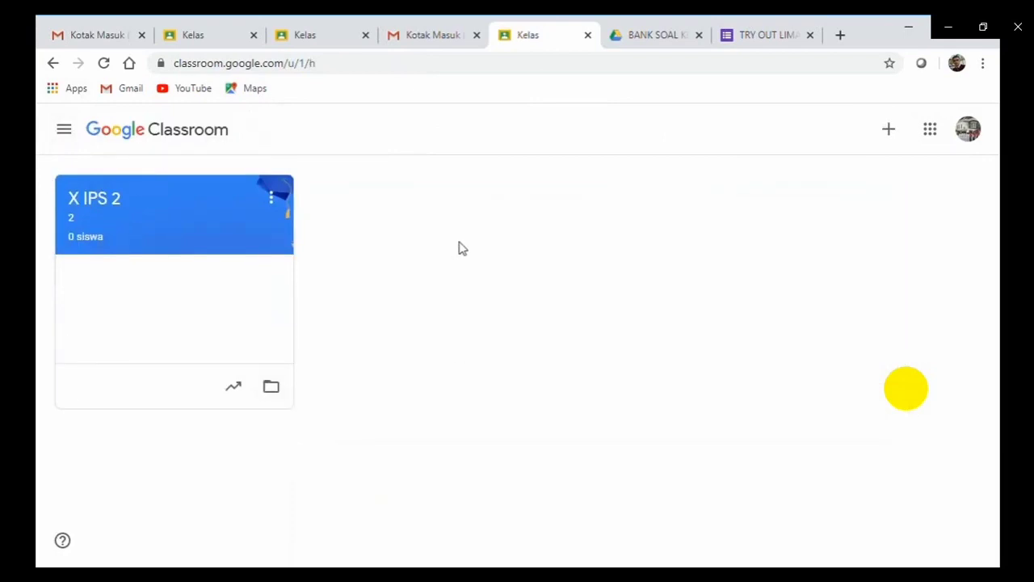
Begin creating another class and accept the school-use notice.
{"action": "left_click", "coordinate": [896, 140]}
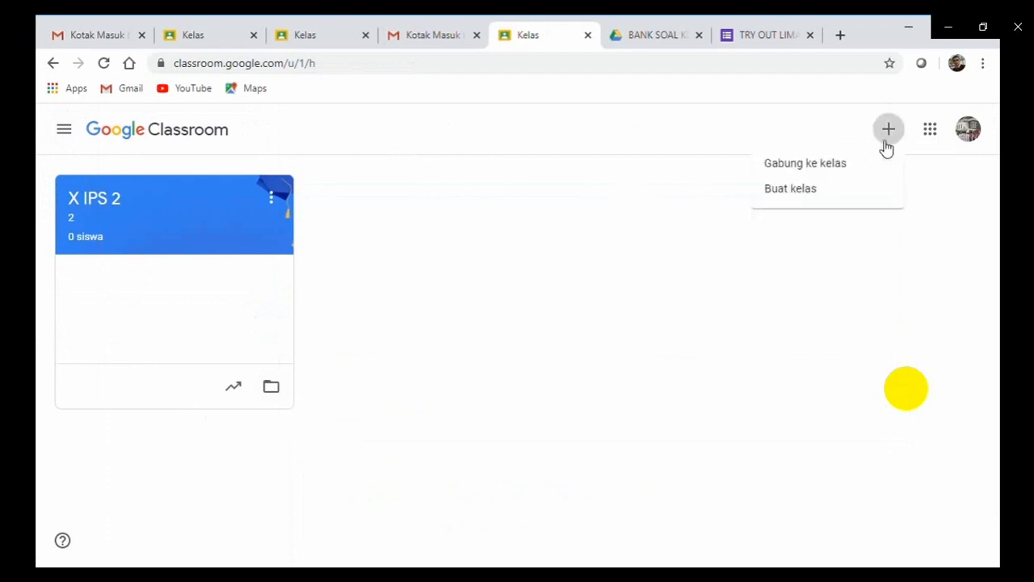
{"action": "left_click", "coordinate": [826, 197]}
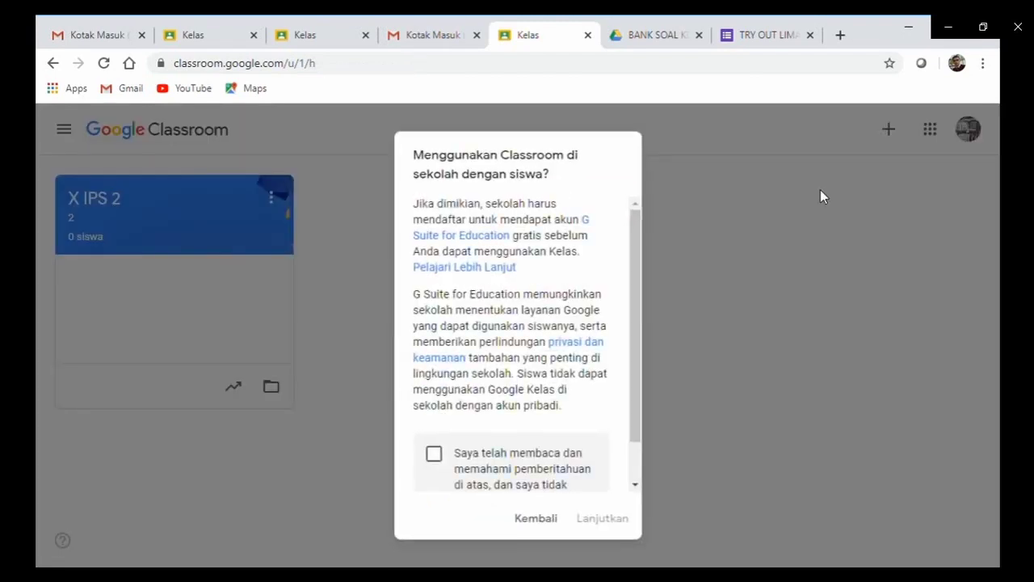
{"action": "left_click", "coordinate": [434, 455]}
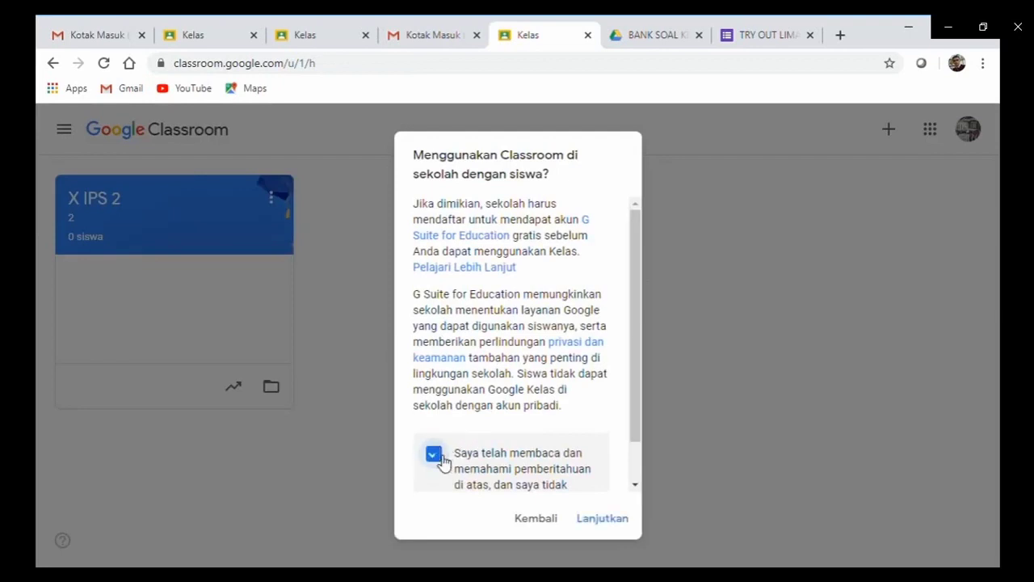
{"action": "left_click", "coordinate": [606, 518]}
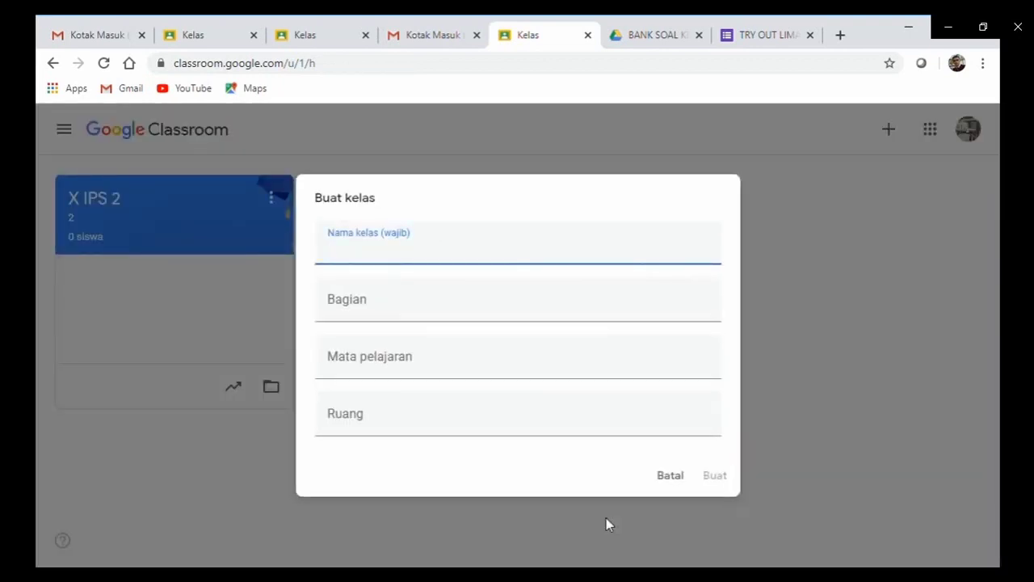
Create class XI IPA 1 with section 1, subject 'PAI' and room 1.
{"action": "type", "text": "XI IPA 1"}
{"action": "left_click", "coordinate": [359, 321]}
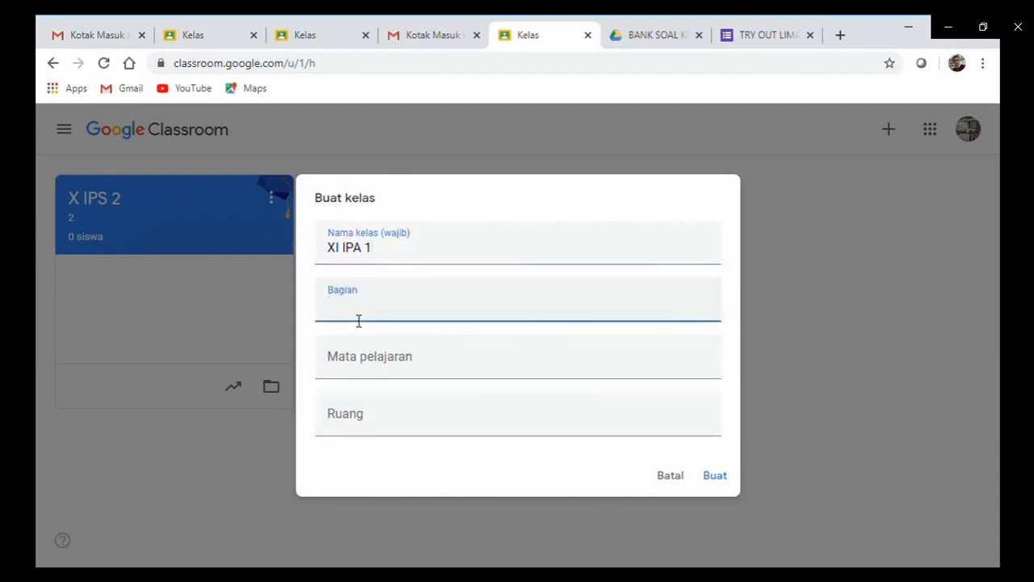
{"action": "left_click", "coordinate": [353, 378]}
{"action": "type", "text": "PAI"}
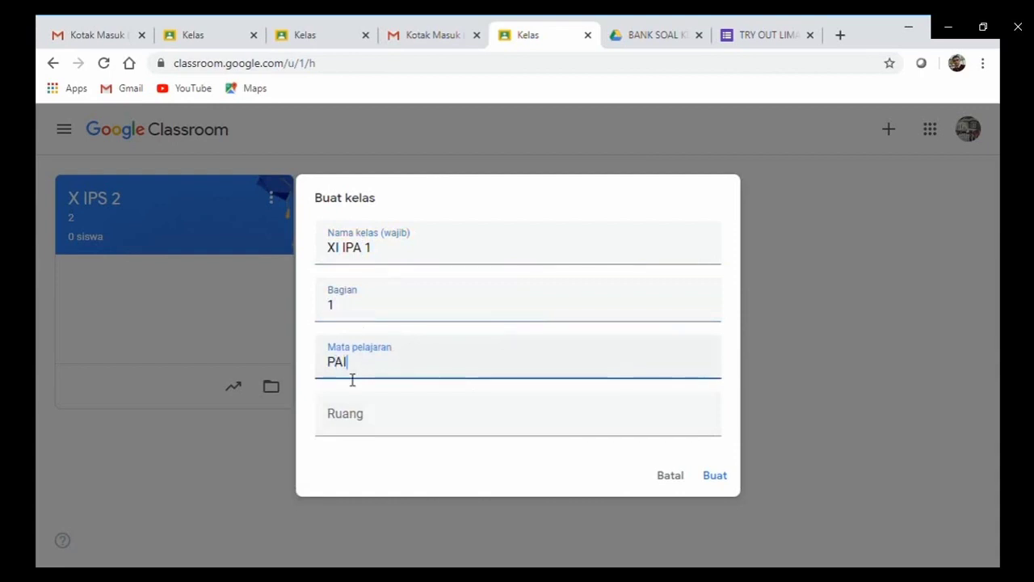
{"action": "left_click", "coordinate": [353, 417]}
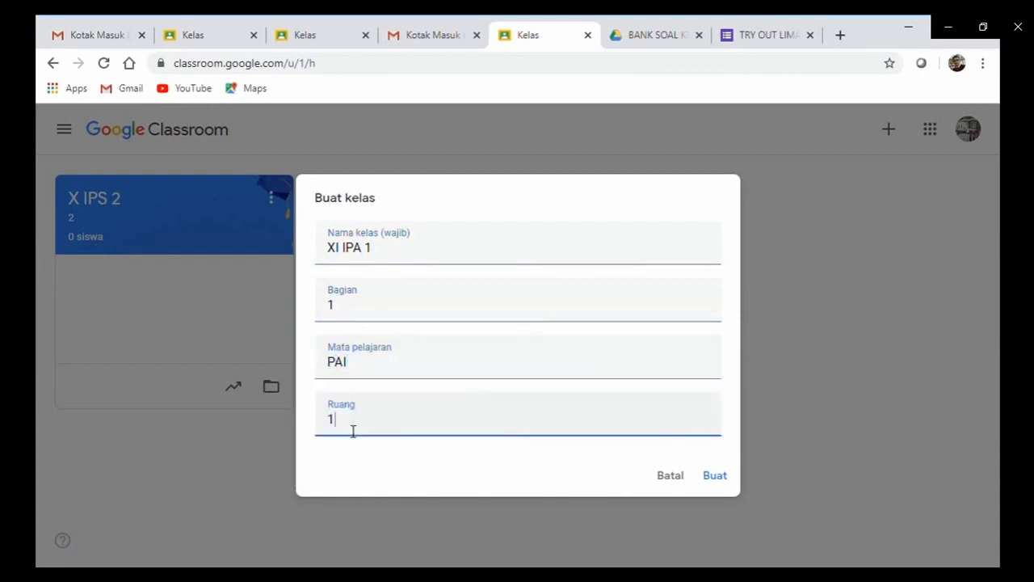
{"action": "left_click", "coordinate": [724, 480]}
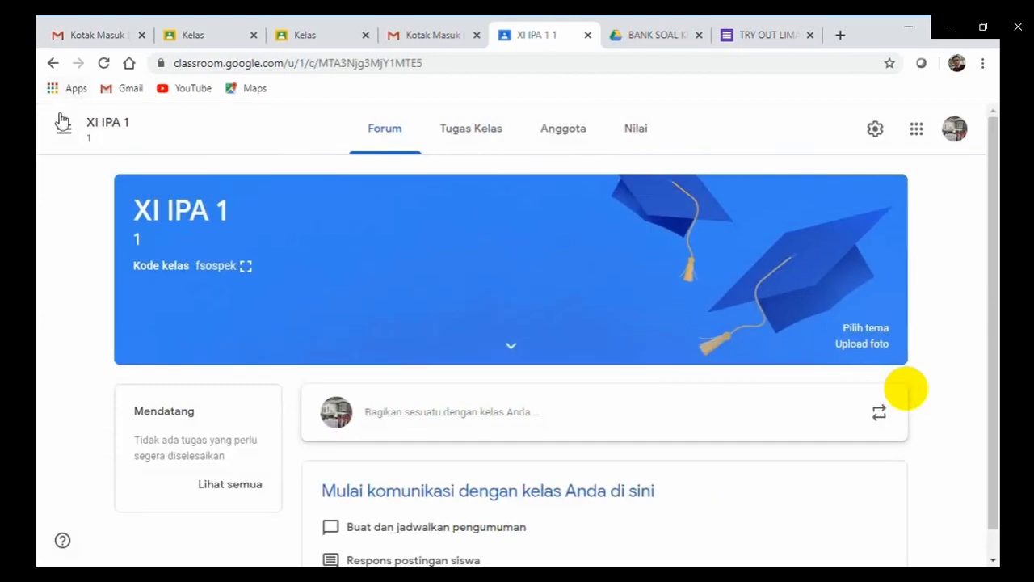
Navigate back to the Kelas home page showing the XI IPA 1 and X IPS 2 cards.
{"action": "left_click", "coordinate": [68, 141]}
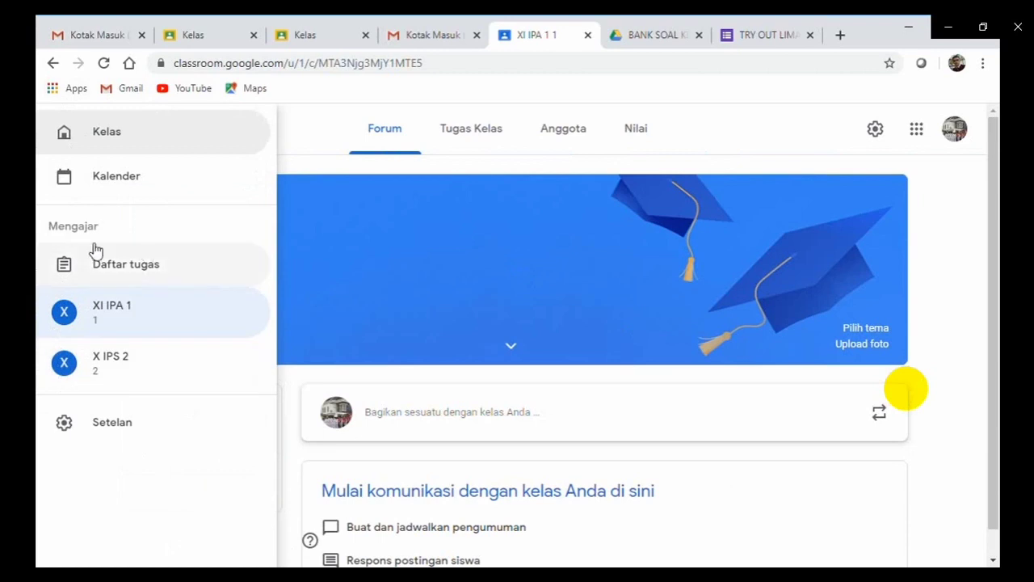
{"action": "left_click", "coordinate": [89, 139]}
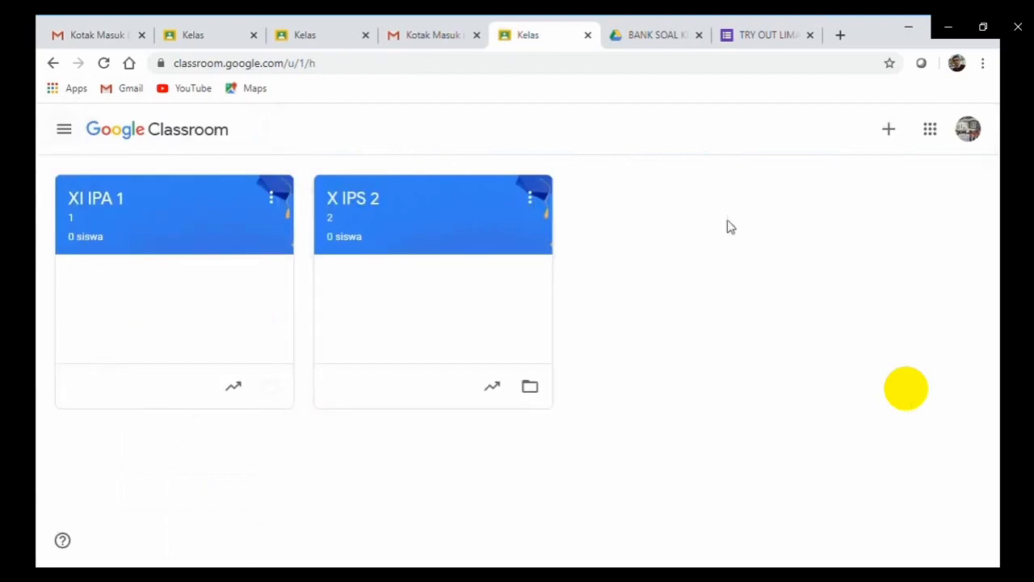
Begin a third new class, acknowledging the school-use notice.
{"action": "left_click", "coordinate": [888, 133]}
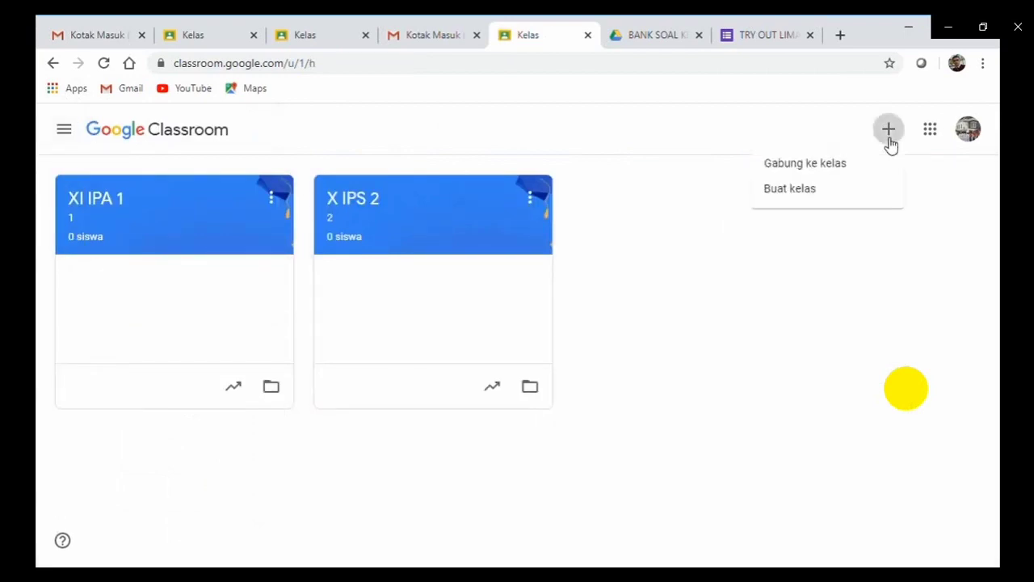
{"action": "left_click", "coordinate": [819, 194]}
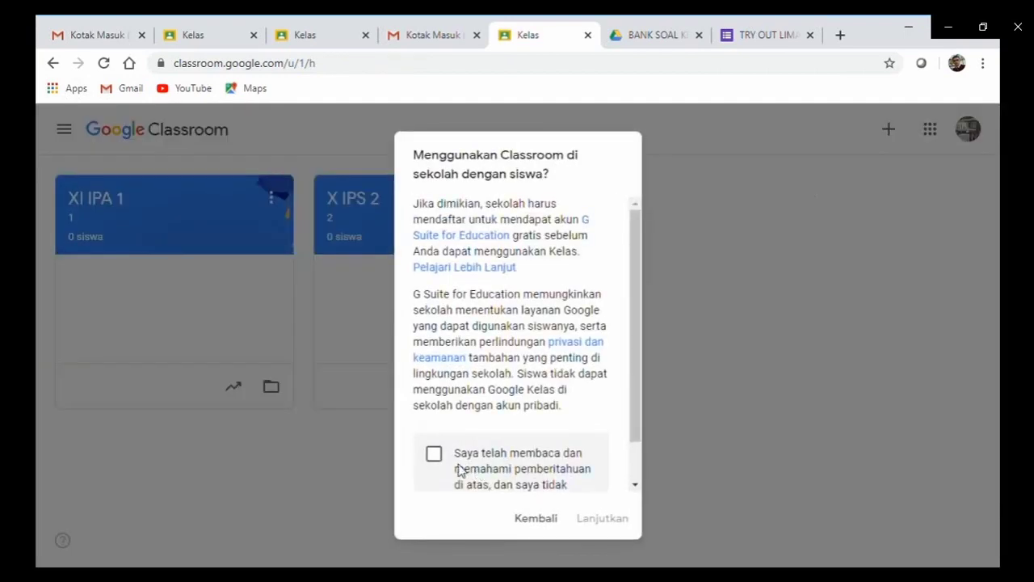
{"action": "left_click", "coordinate": [437, 455]}
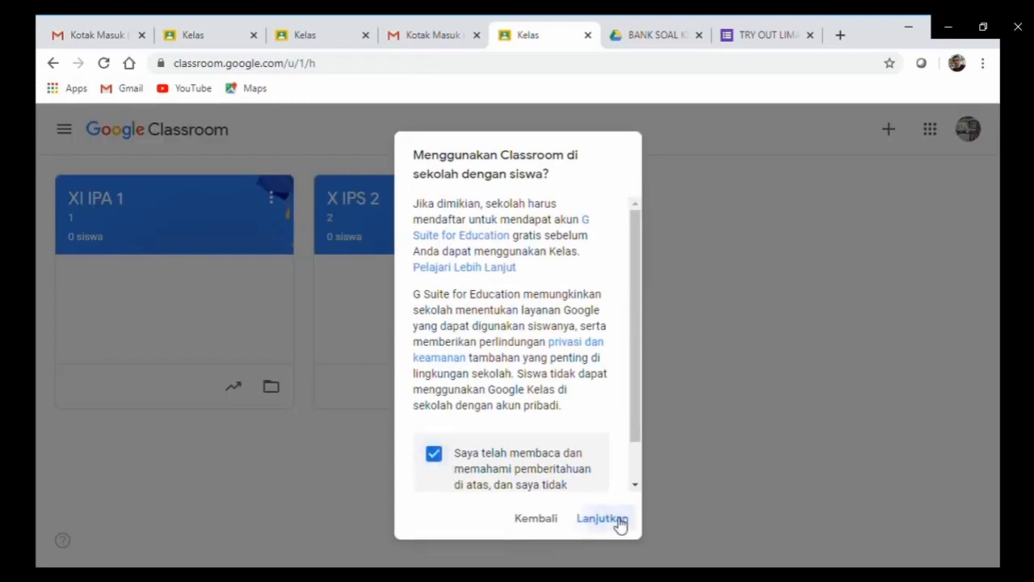
{"action": "left_click", "coordinate": [620, 524]}
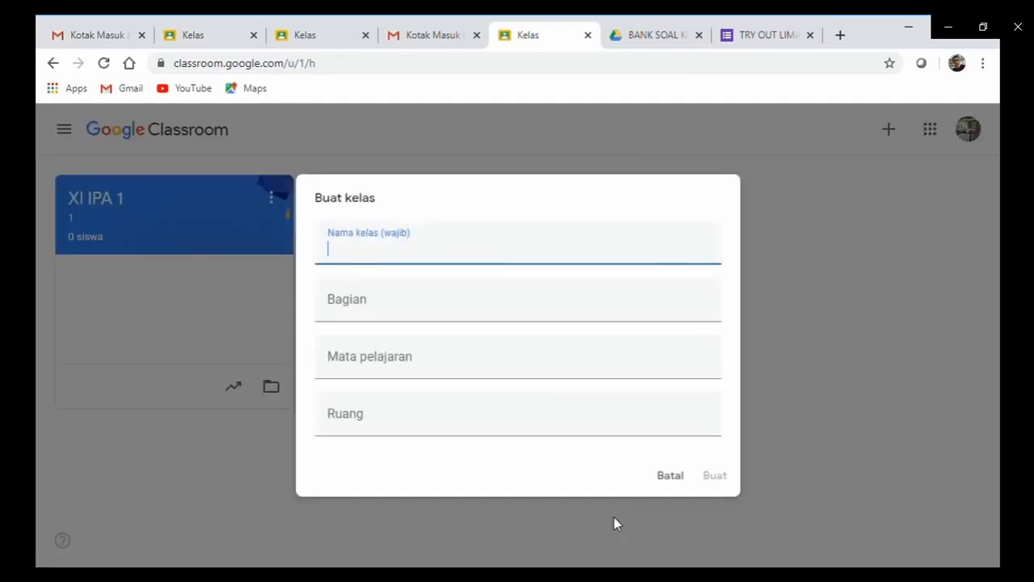
Create class 'XII TKJ 2' with section 2, subject 'PA I' and room 2.
{"action": "type", "text": "XII TKJ 2"}
{"action": "left_click", "coordinate": [390, 321]}
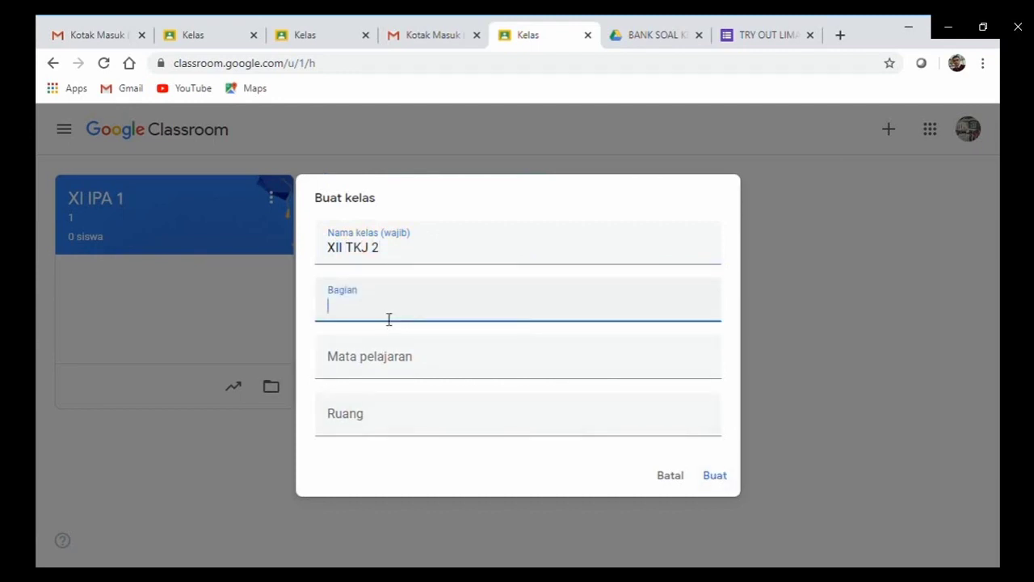
{"action": "type", "text": "2"}
{"action": "left_click", "coordinate": [369, 372]}
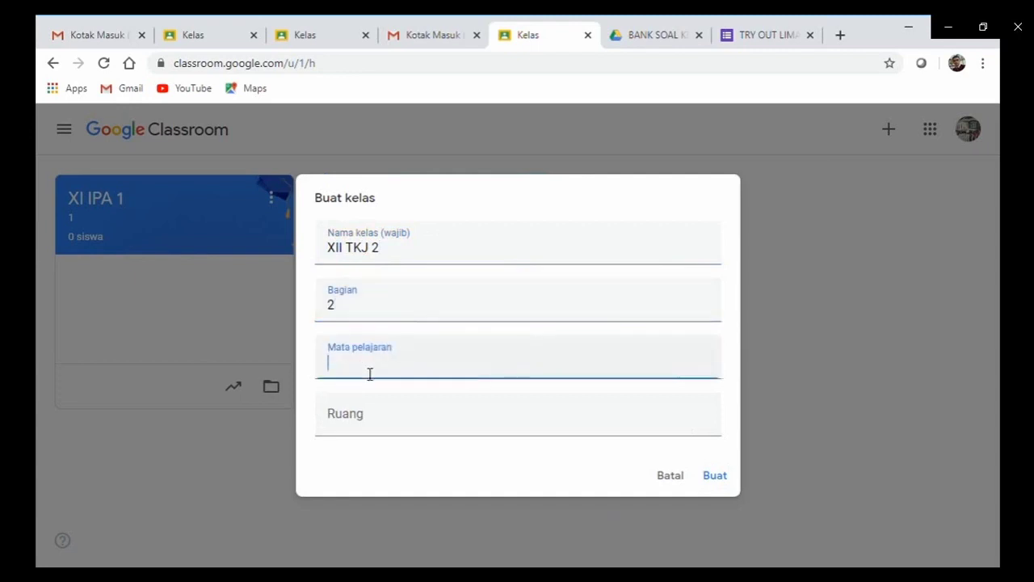
{"action": "type", "text": "PA I"}
{"action": "left_click", "coordinate": [393, 429]}
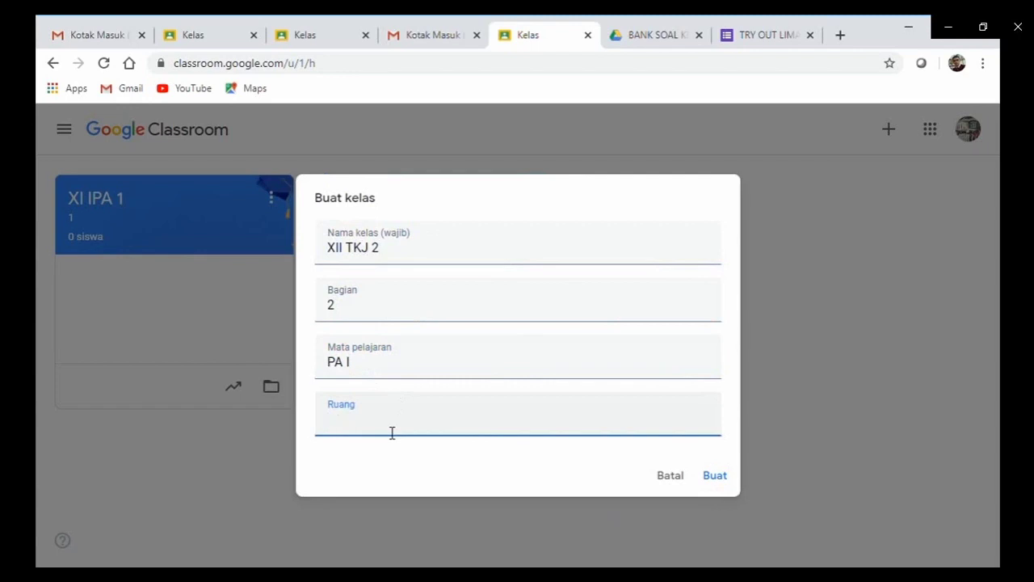
{"action": "type", "text": "2"}
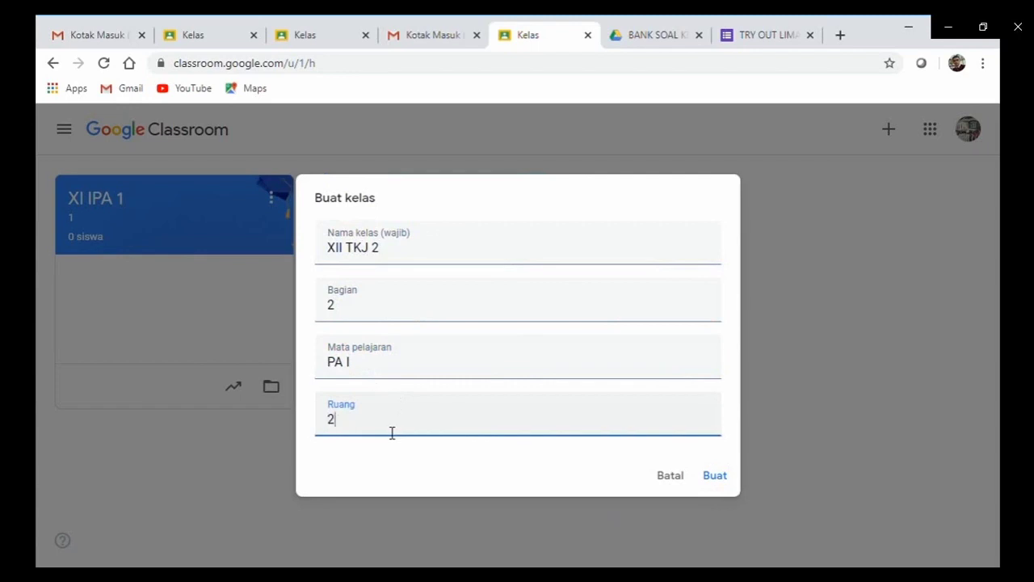
{"action": "left_click", "coordinate": [715, 479]}
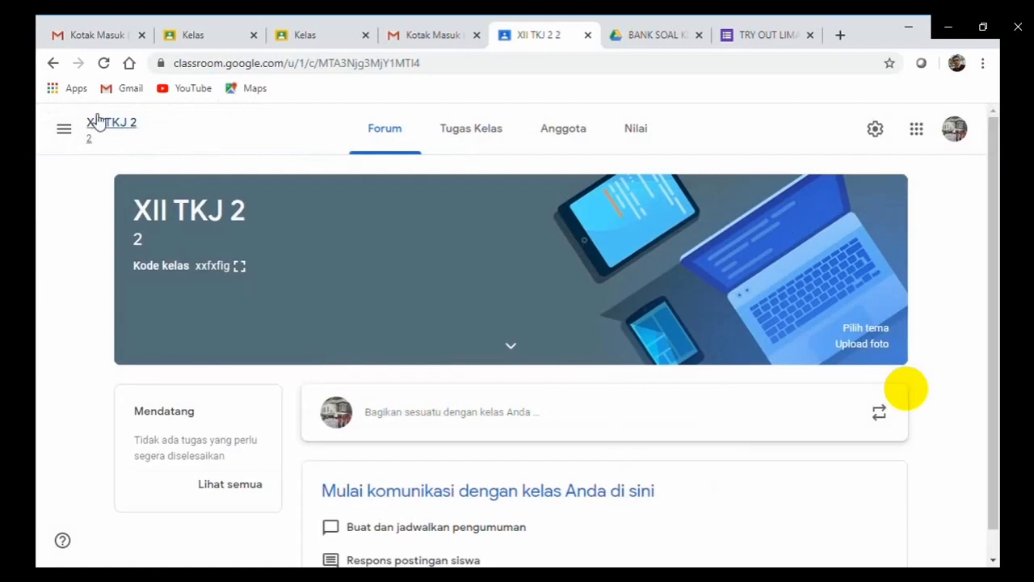
Browse the class list, open the X IPS 2 class page, then return to the home page.
{"action": "left_click", "coordinate": [64, 130]}
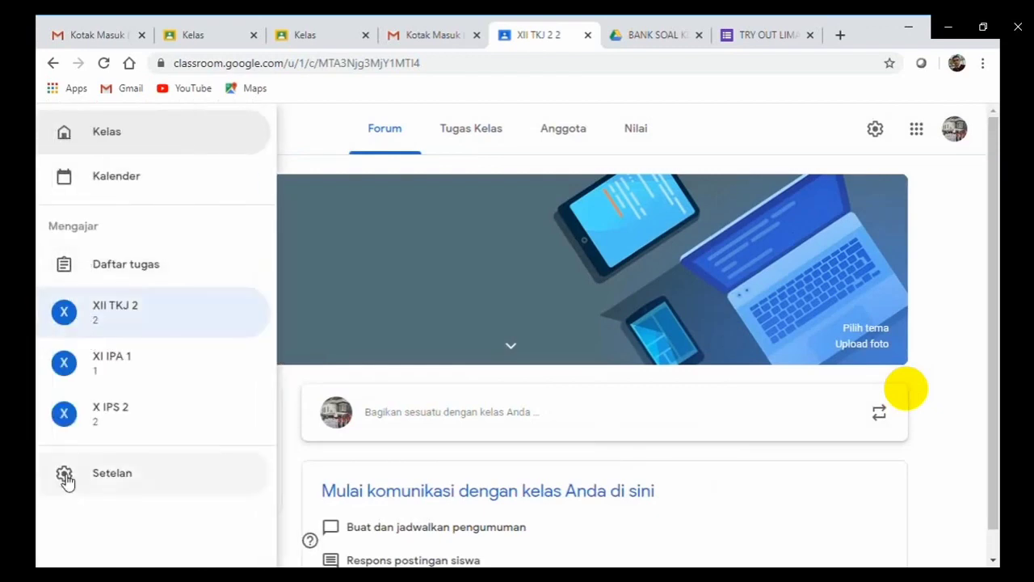
{"action": "left_click", "coordinate": [729, 122]}
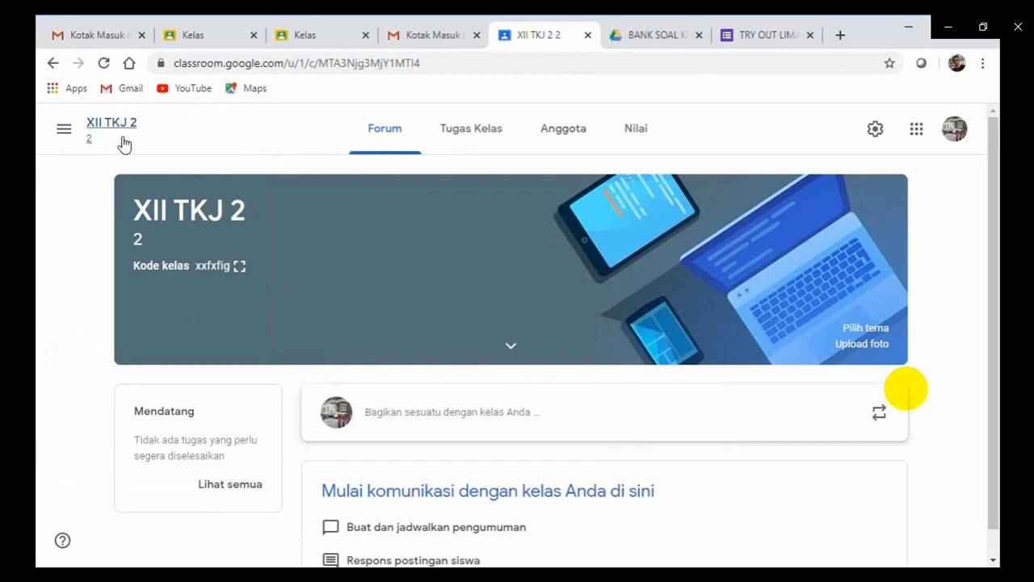
{"action": "left_click", "coordinate": [63, 129]}
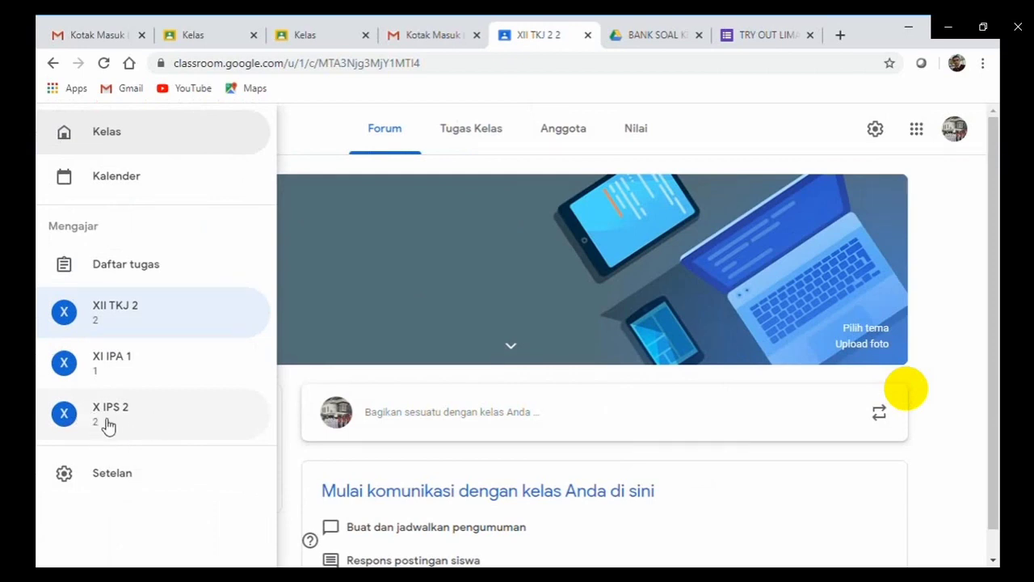
{"action": "left_click", "coordinate": [305, 147]}
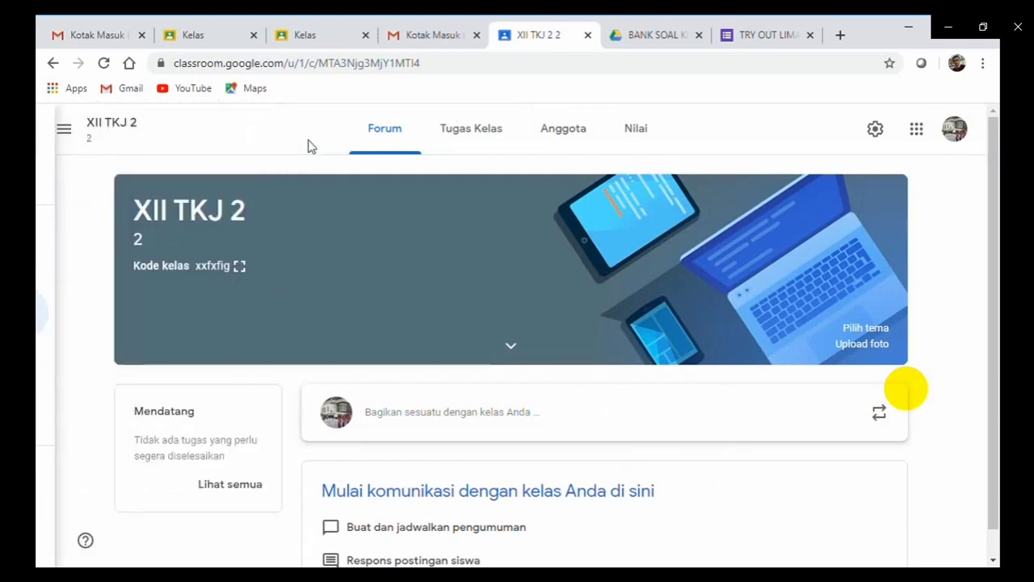
{"action": "left_click", "coordinate": [64, 134]}
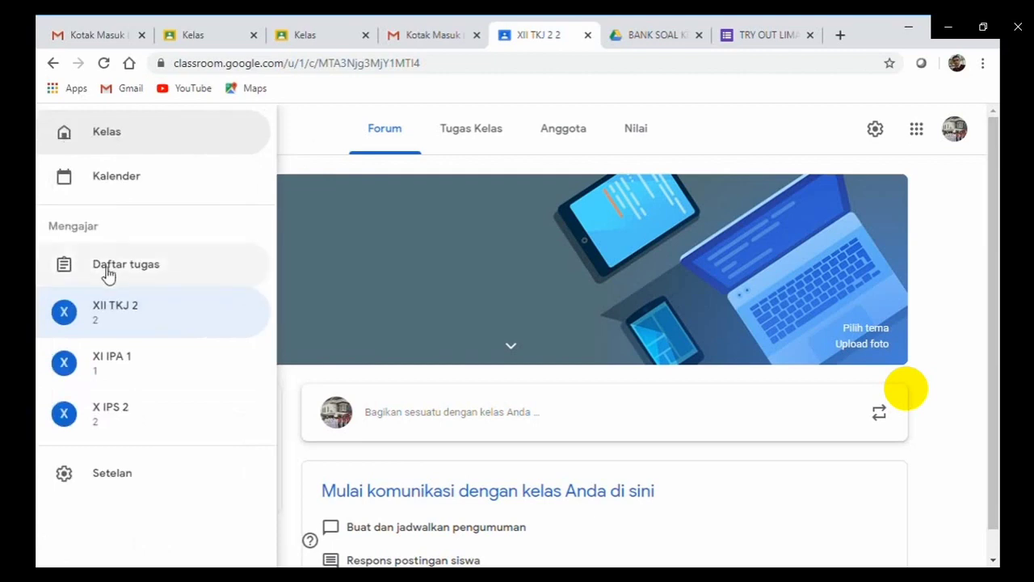
{"action": "left_click", "coordinate": [96, 425]}
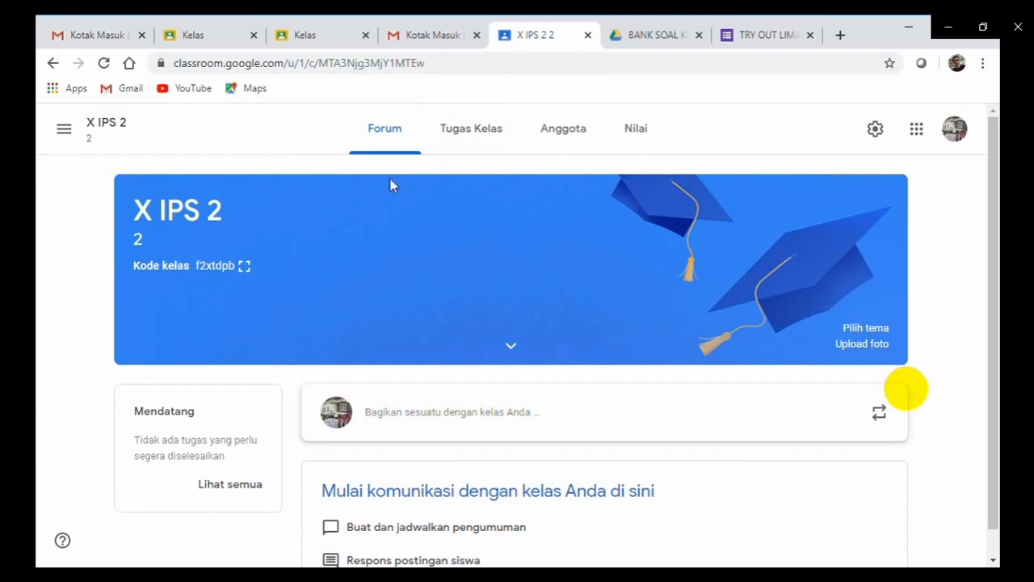
{"action": "left_click", "coordinate": [67, 133]}
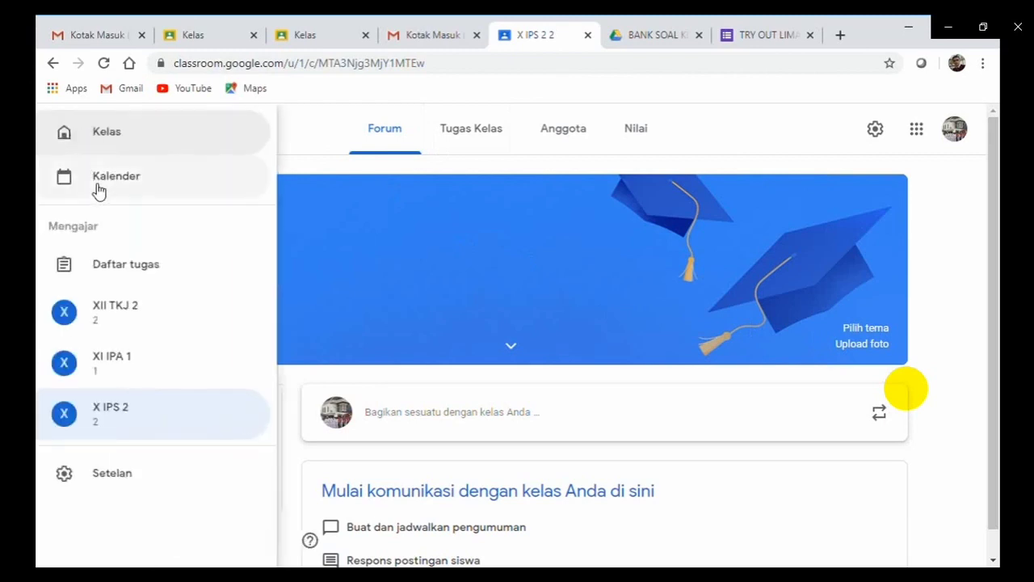
{"action": "left_click", "coordinate": [102, 136]}
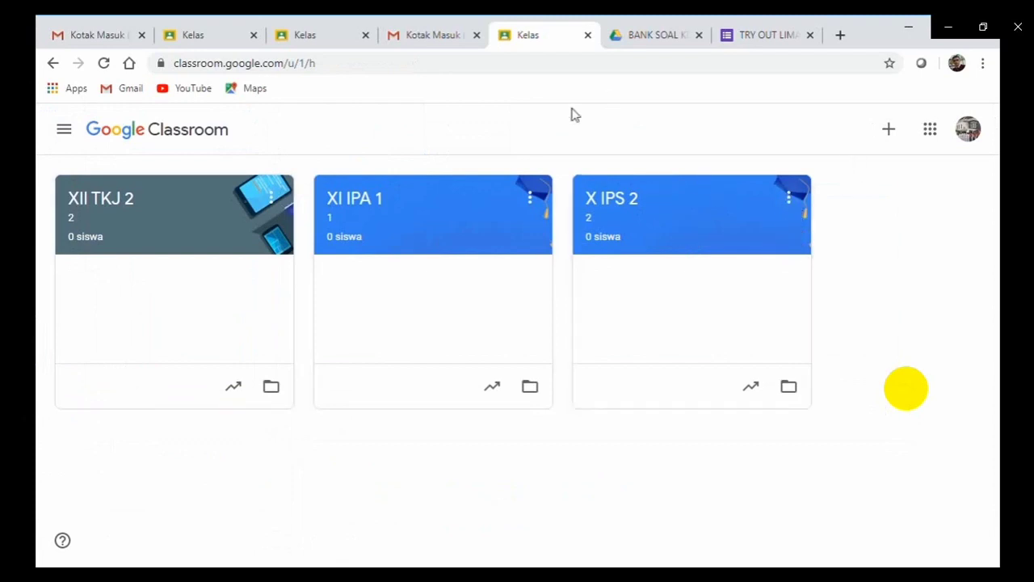
Archive the X IPS 2 class from its card menu, confirming with Arsip.
{"action": "left_click", "coordinate": [792, 202]}
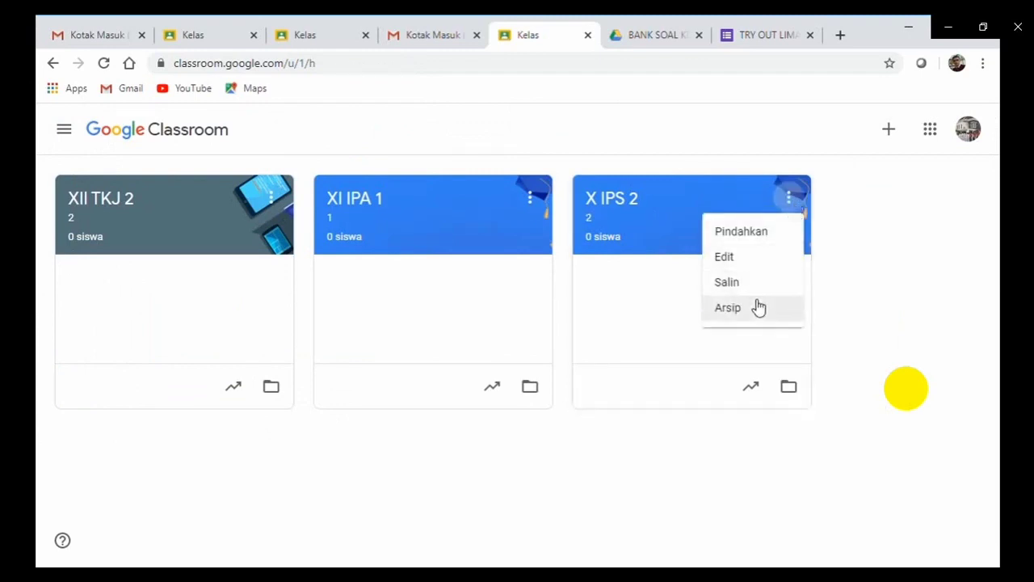
{"action": "left_click", "coordinate": [752, 310]}
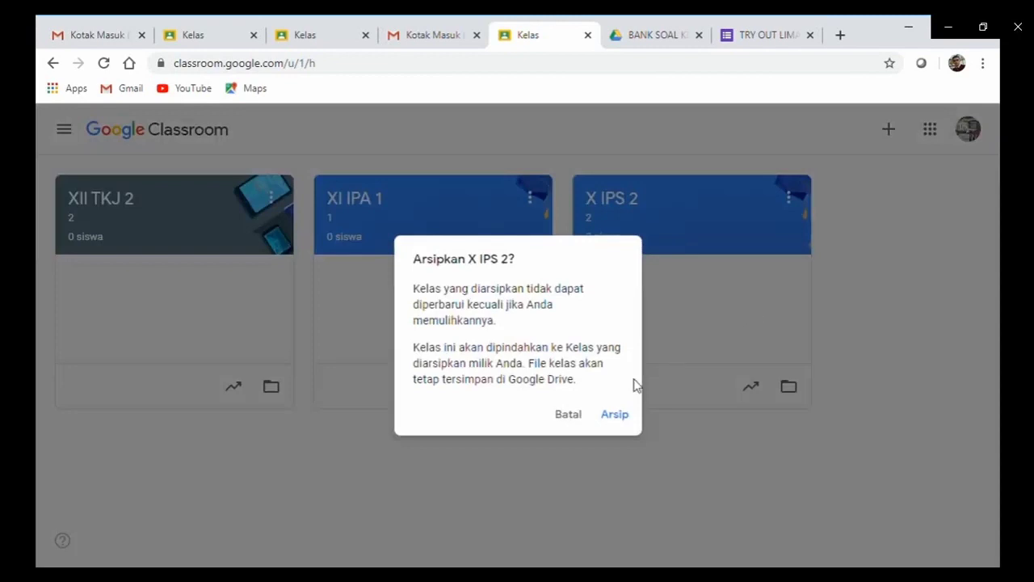
{"action": "left_click", "coordinate": [621, 416]}
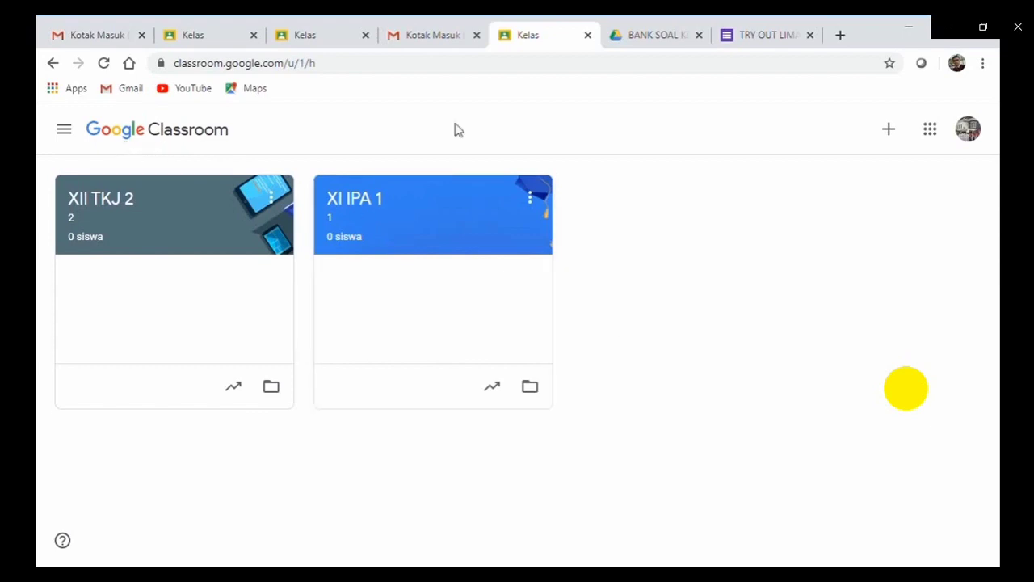
{"action": "left_click", "coordinate": [65, 131]}
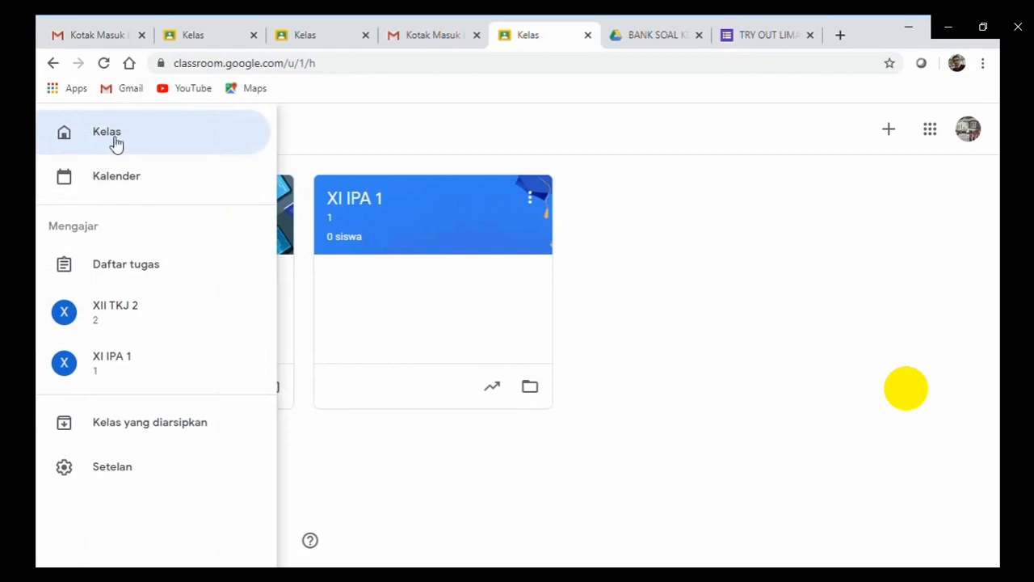
Go from the classes home page to the archived classes page.
{"action": "left_click", "coordinate": [113, 142]}
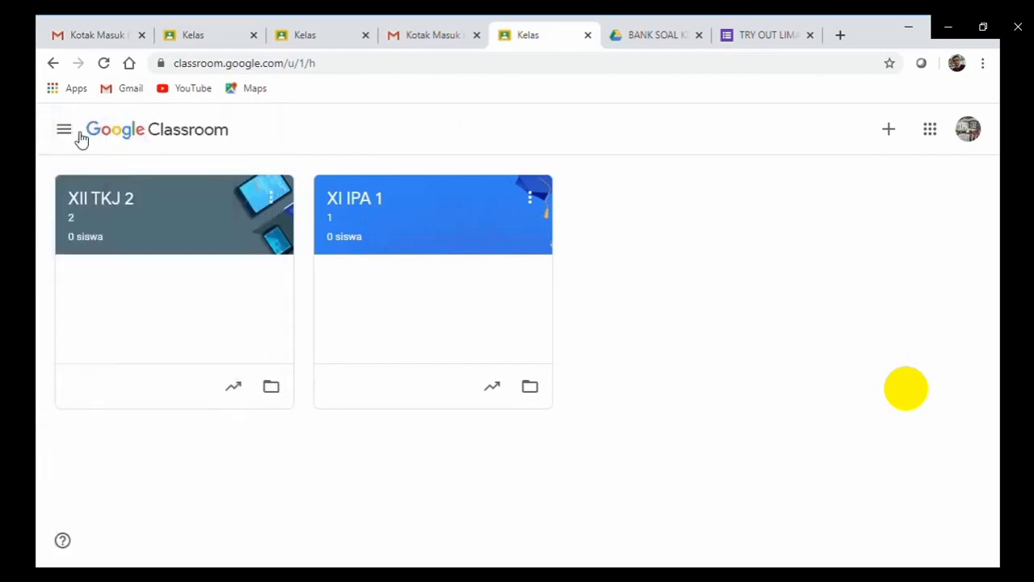
{"action": "left_click", "coordinate": [76, 137]}
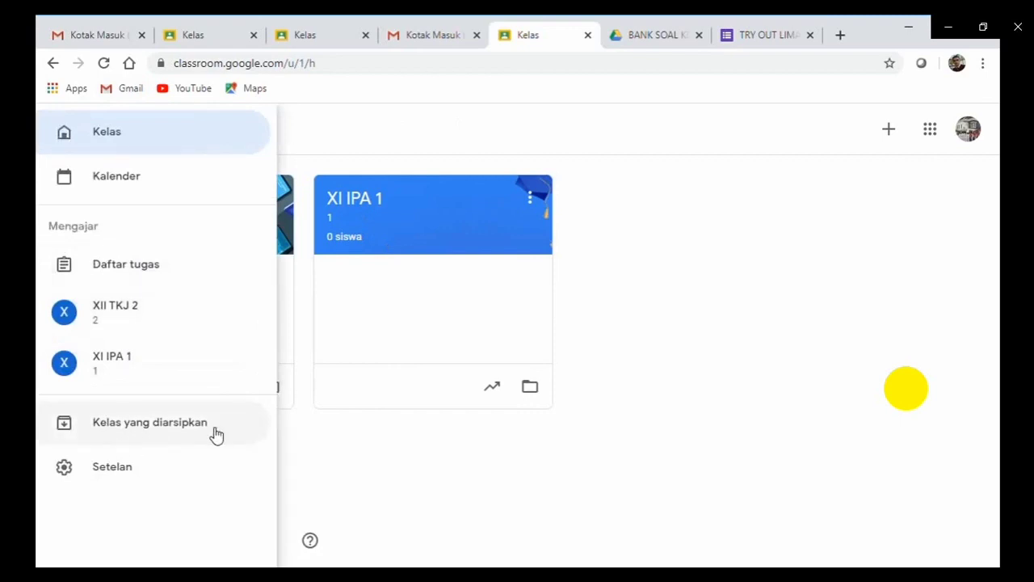
{"action": "left_click", "coordinate": [144, 433]}
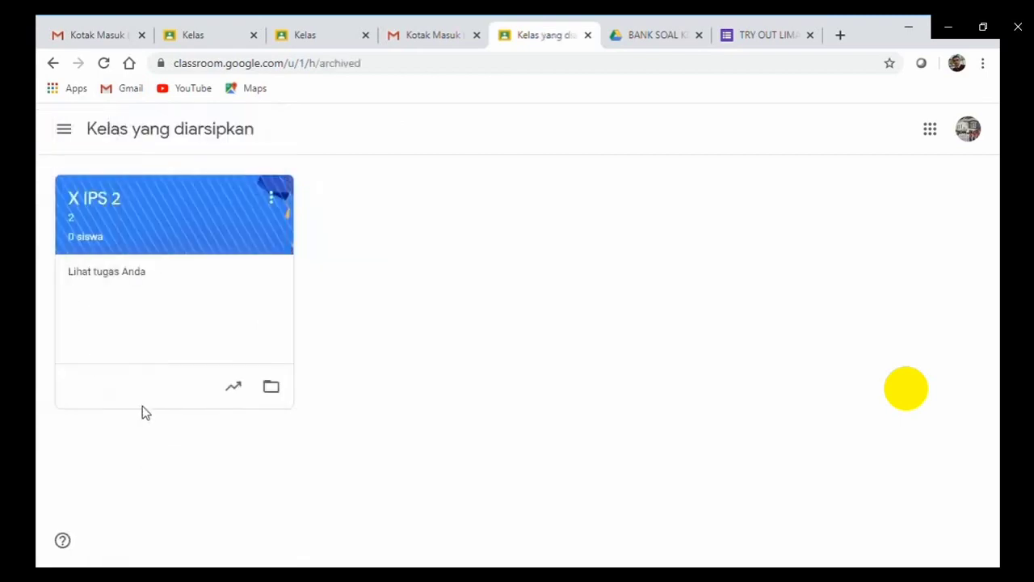
Permanently delete the archived X IPS 2 class, then go back to the classes home page.
{"action": "left_click", "coordinate": [273, 198]}
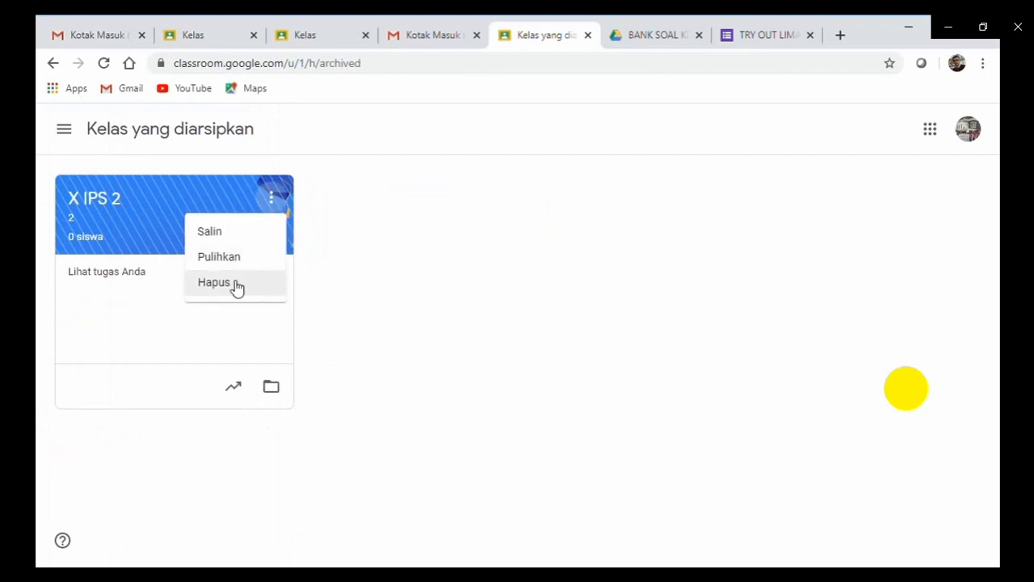
{"action": "left_click", "coordinate": [236, 284]}
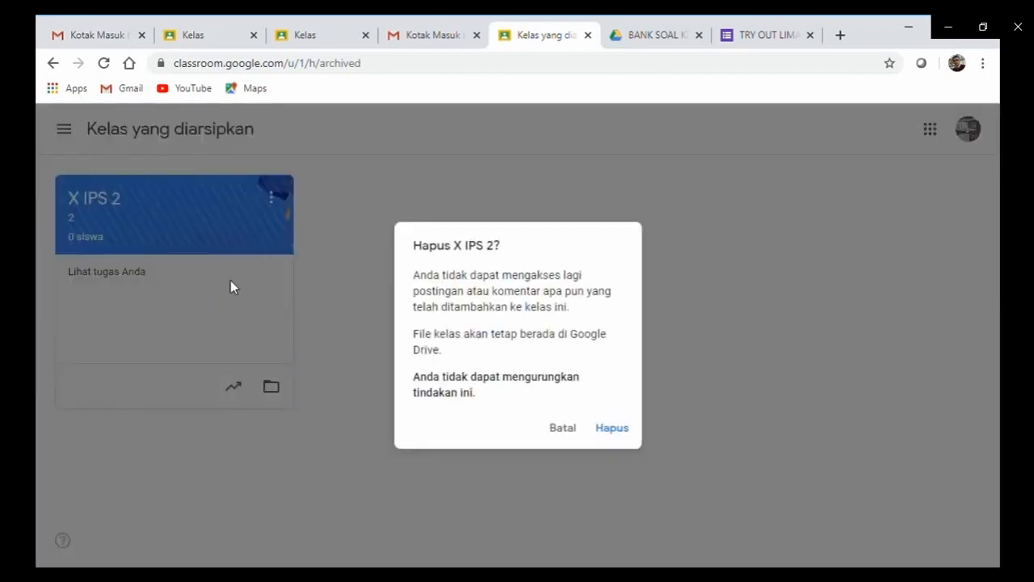
{"action": "left_click", "coordinate": [629, 433]}
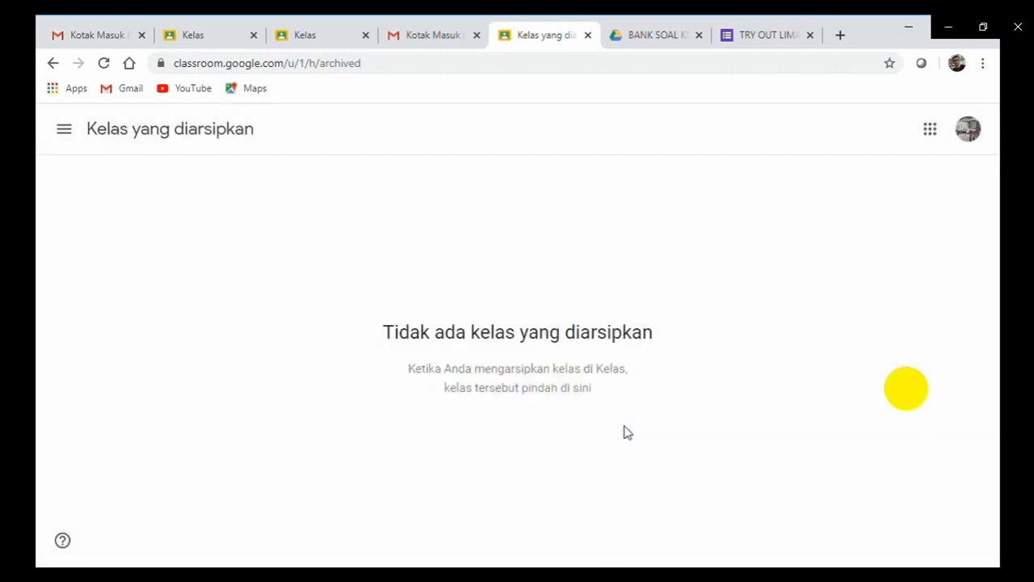
{"action": "left_click", "coordinate": [65, 131]}
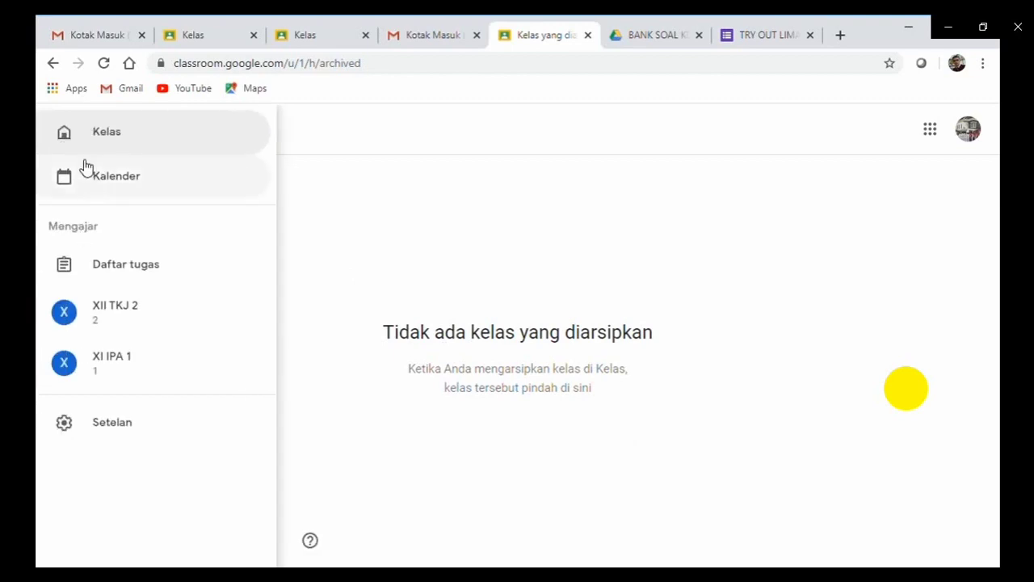
{"action": "left_click", "coordinate": [83, 151]}
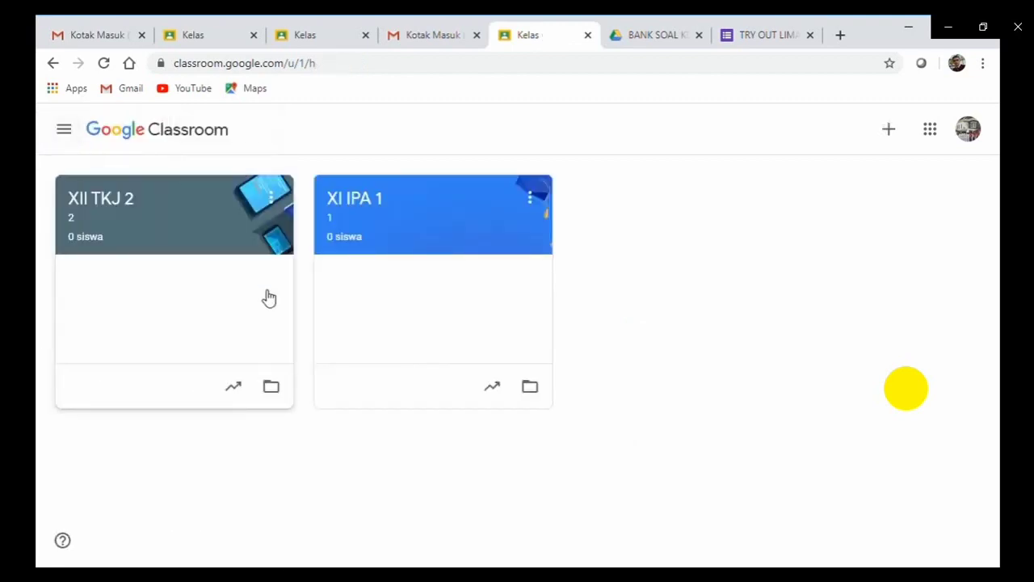
{"action": "left_click", "coordinate": [64, 132]}
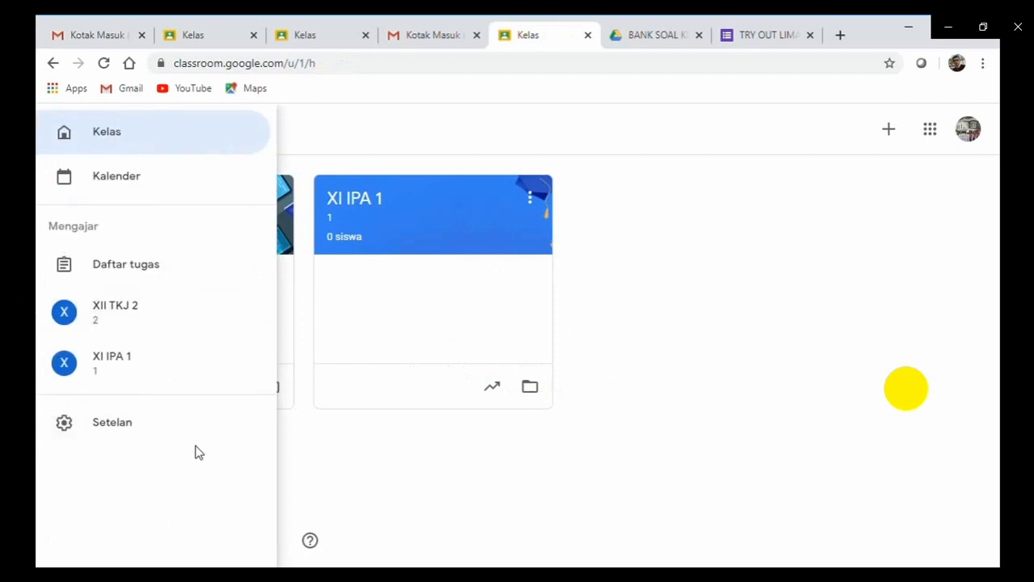
{"action": "left_click", "coordinate": [700, 443]}
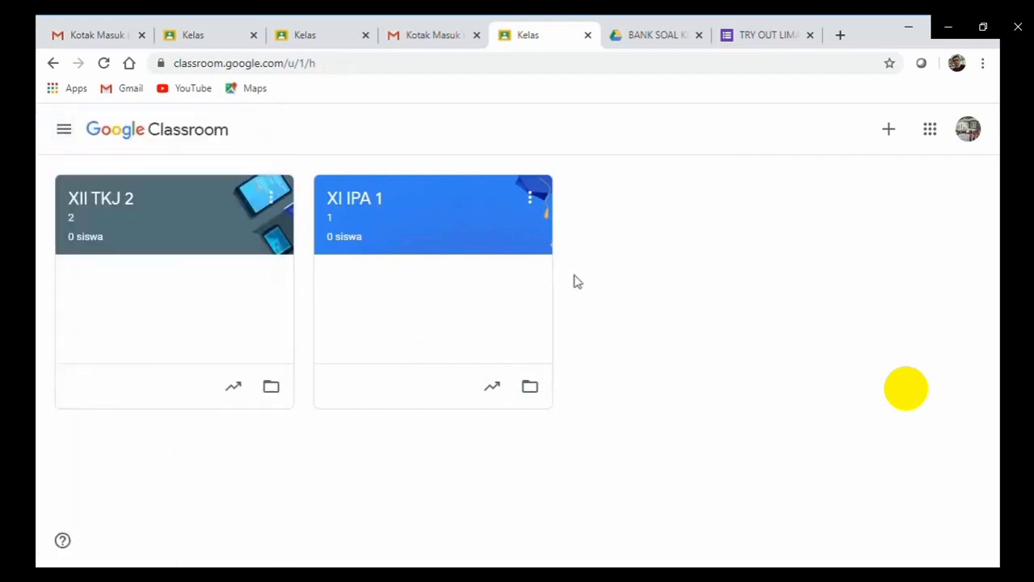
{"action": "left_click", "coordinate": [530, 198]}
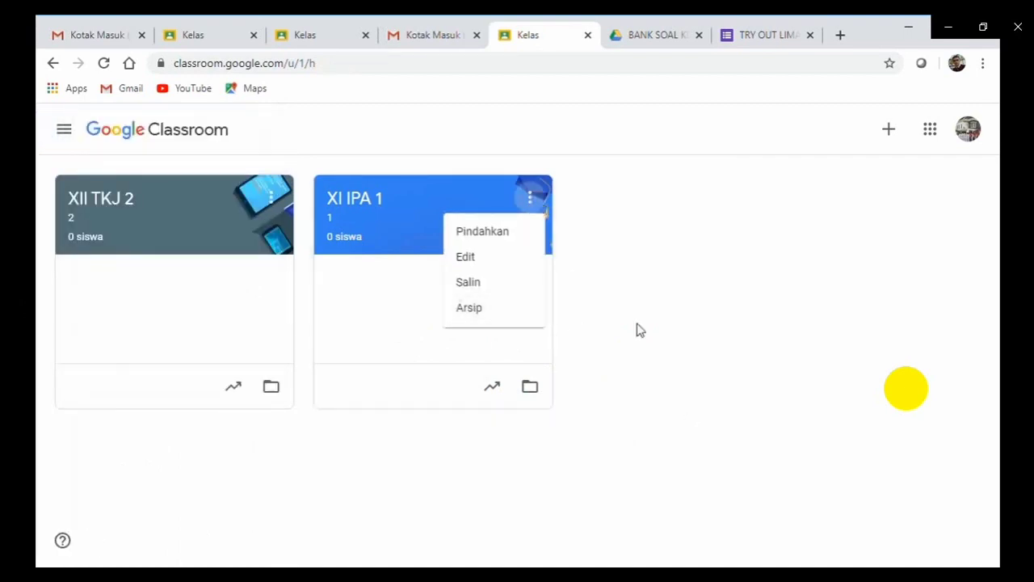
{"action": "left_click", "coordinate": [693, 325]}
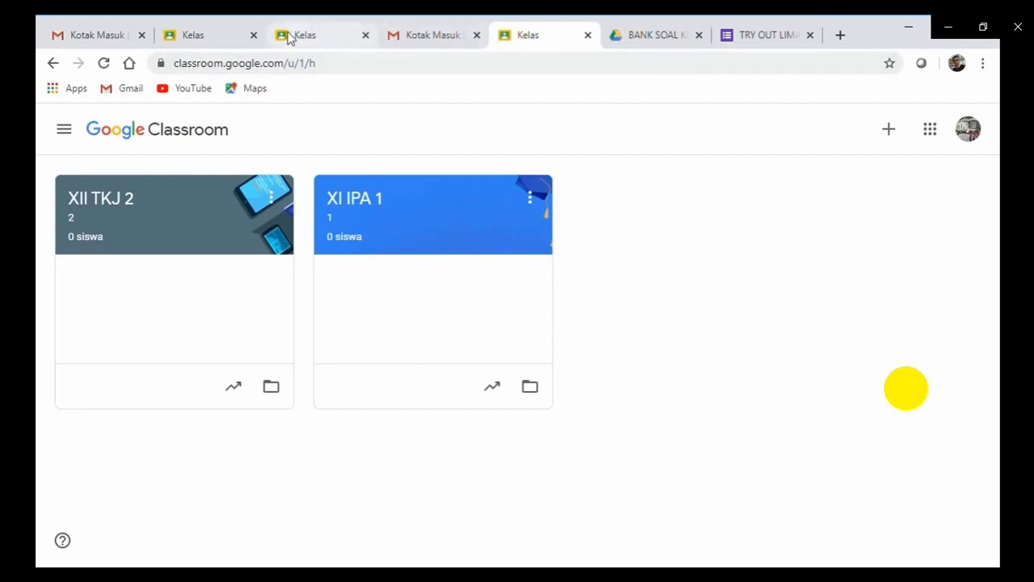
Close the duplicate Google Classroom browser tab.
{"action": "left_click", "coordinate": [315, 43]}
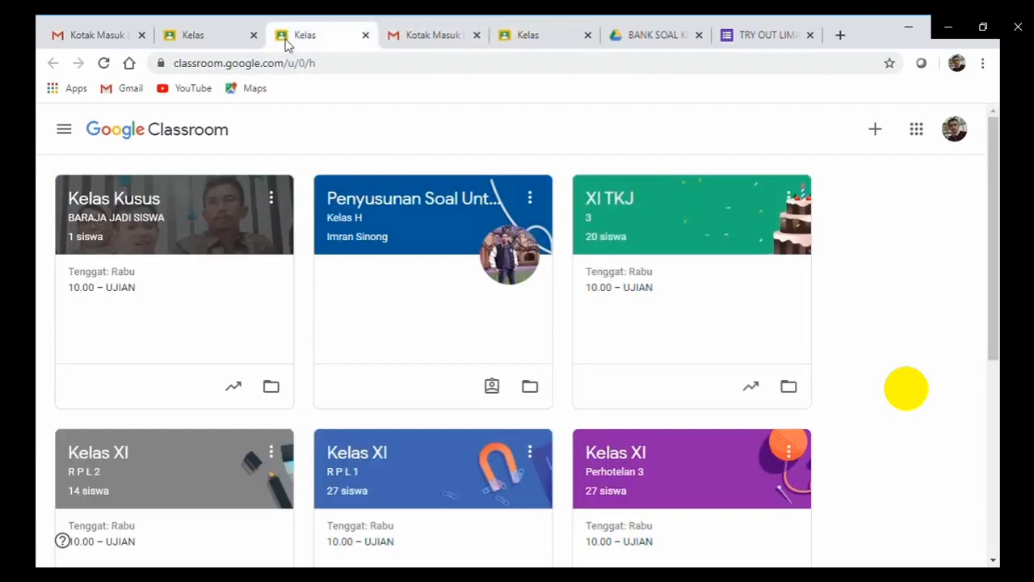
{"action": "left_click", "coordinate": [208, 45]}
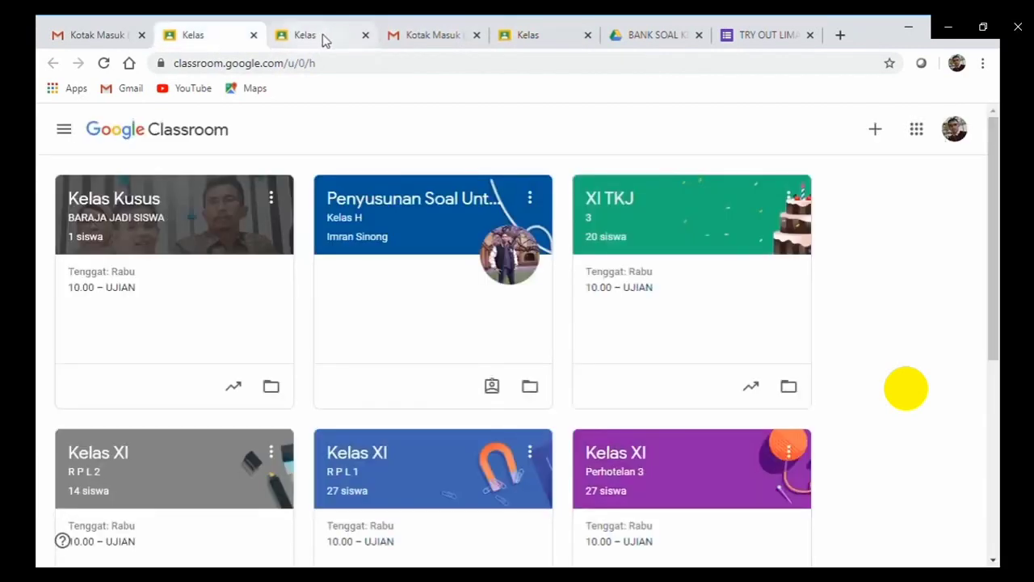
{"action": "left_click", "coordinate": [365, 36]}
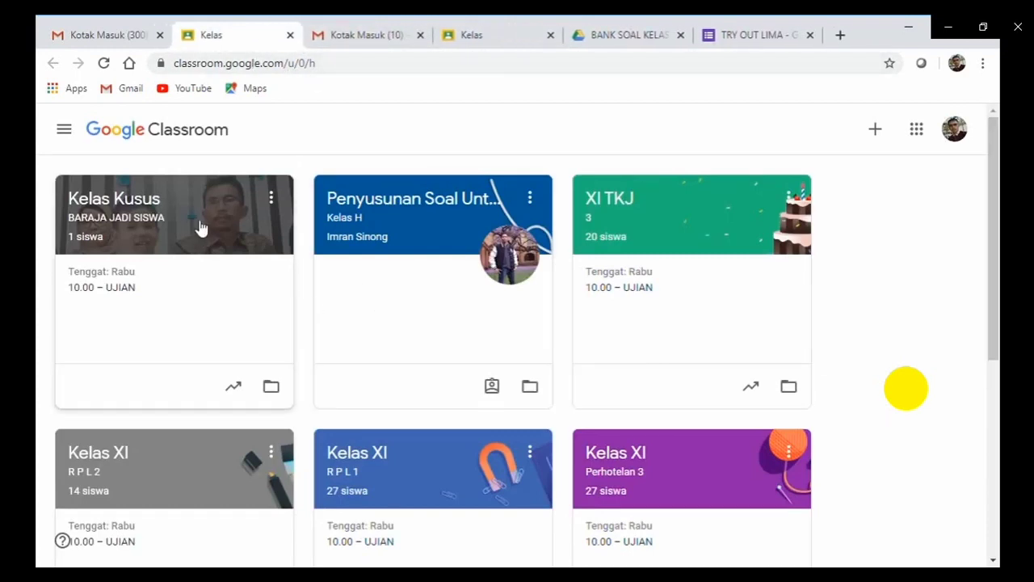
Open the Kelas Kusus class, look at its Tugas Kelas list, then return to Forum.
{"action": "left_click", "coordinate": [132, 215]}
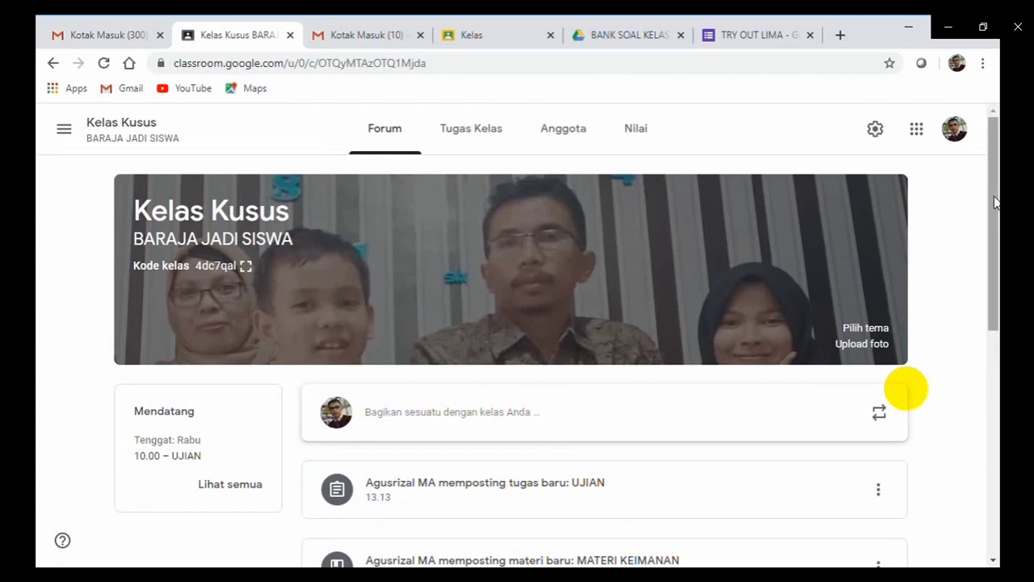
{"action": "left_click", "coordinate": [454, 131]}
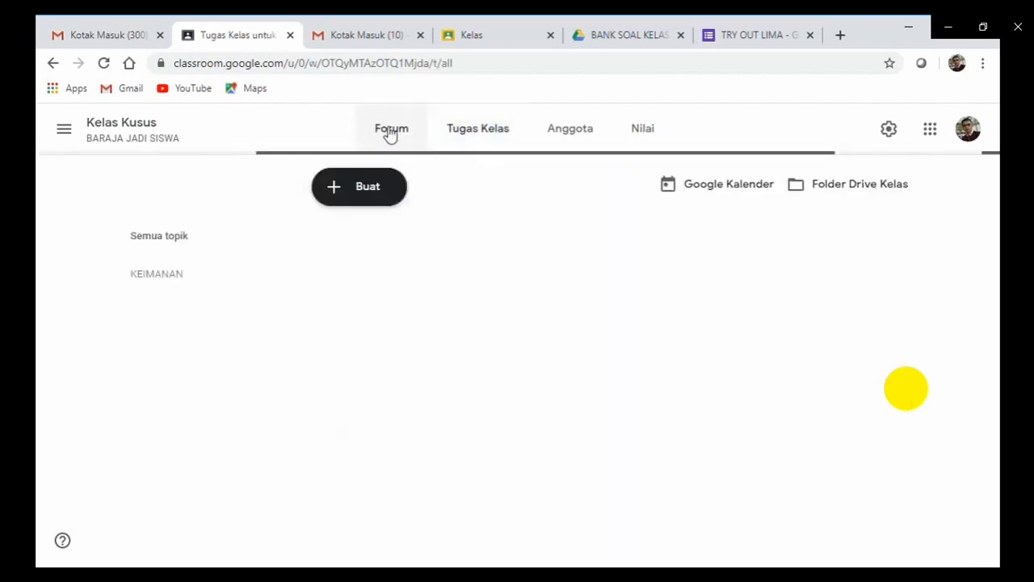
{"action": "left_click", "coordinate": [391, 131]}
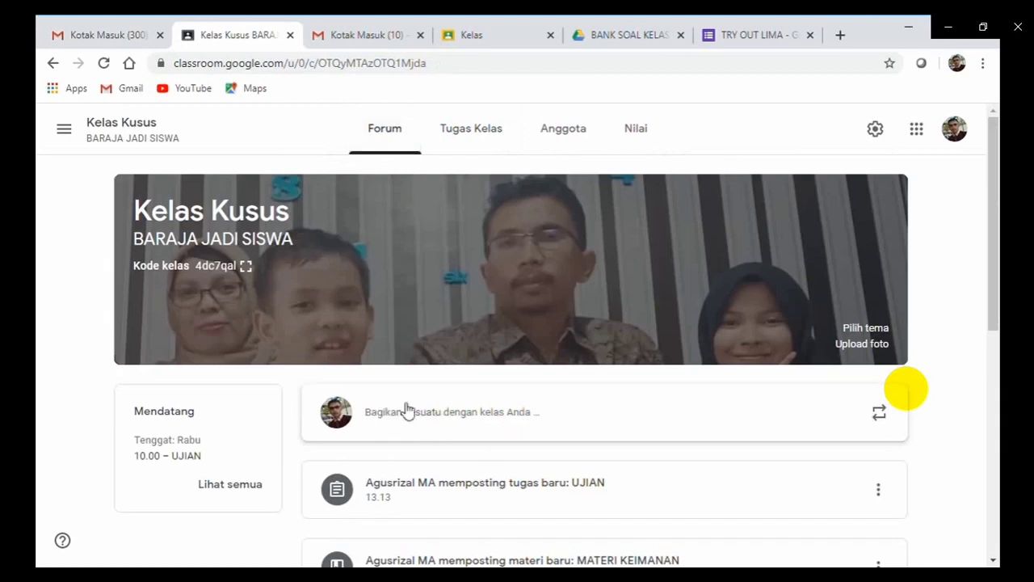
Post a Kelas Kusus announcement telling all students to contact their wali kelas about school starting.
{"action": "left_click", "coordinate": [447, 420]}
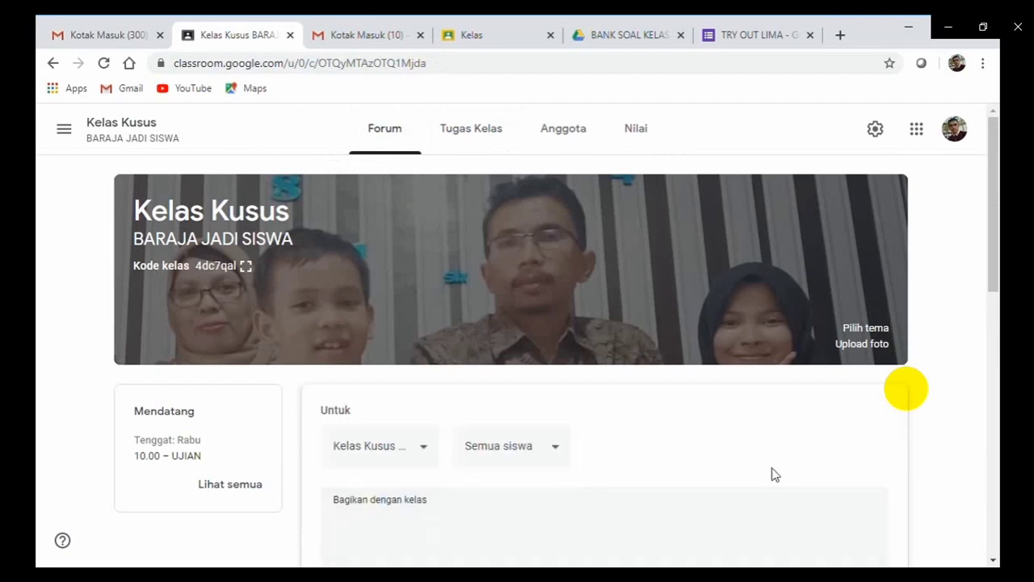
{"action": "left_click_drag", "start_coordinate": [997, 243], "coordinate": [989, 295]}
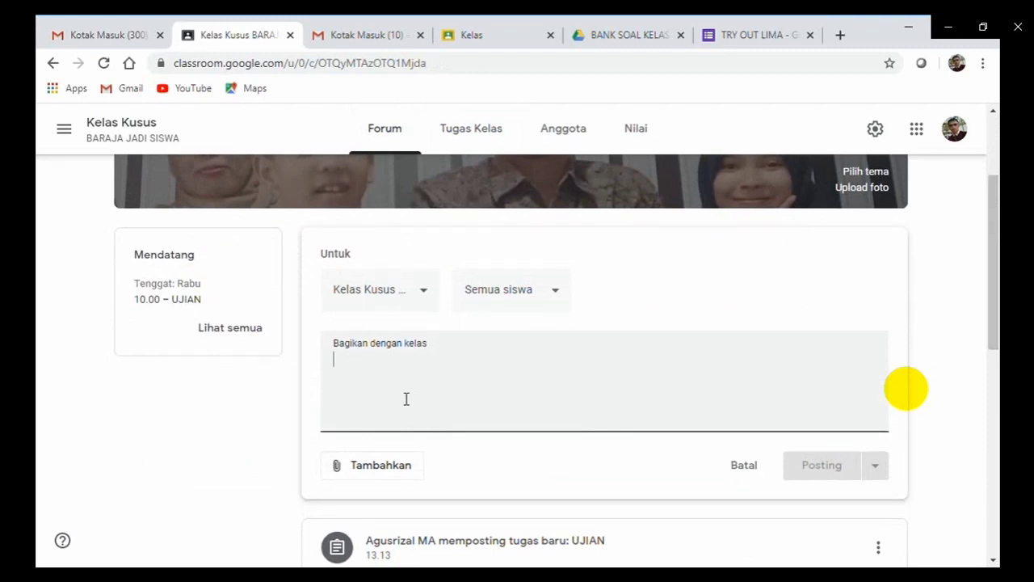
{"action": "type", "text": "KEPA"}
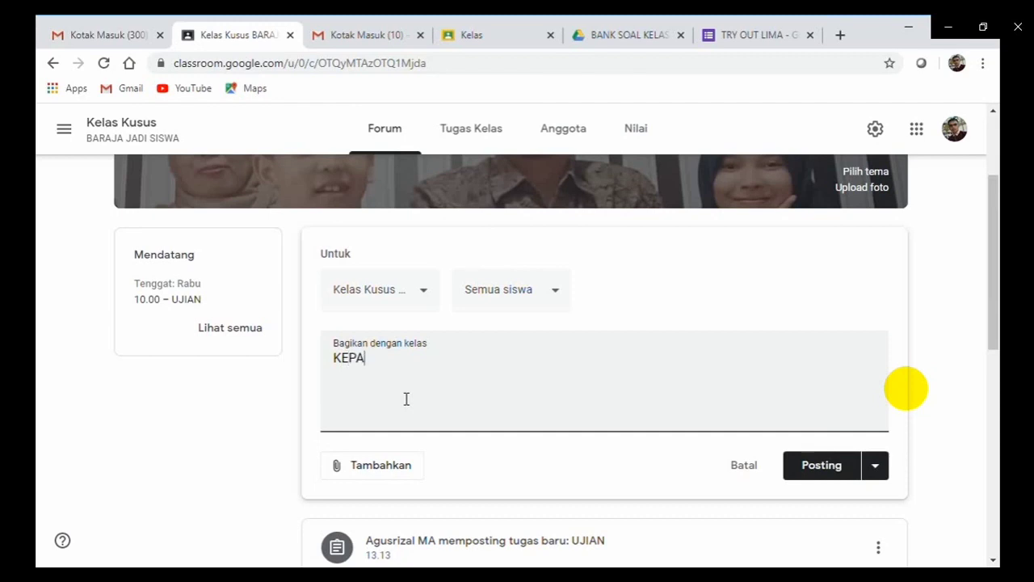
{"action": "type", "text": "DA SELURUH S"}
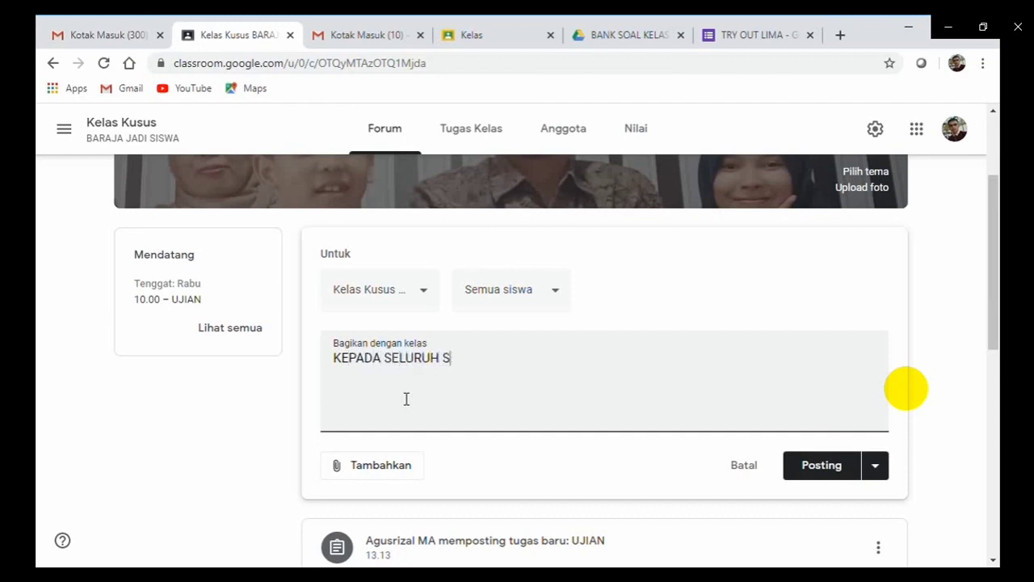
{"action": "type", "text": "ISWA AGAR MENG"}
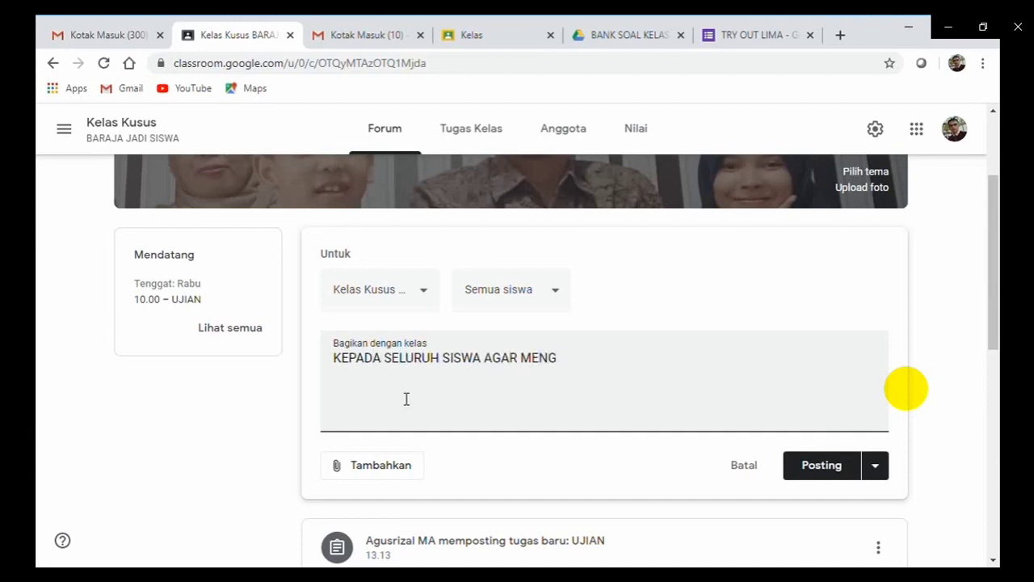
{"action": "type", "text": "HUBUNGI WALI"}
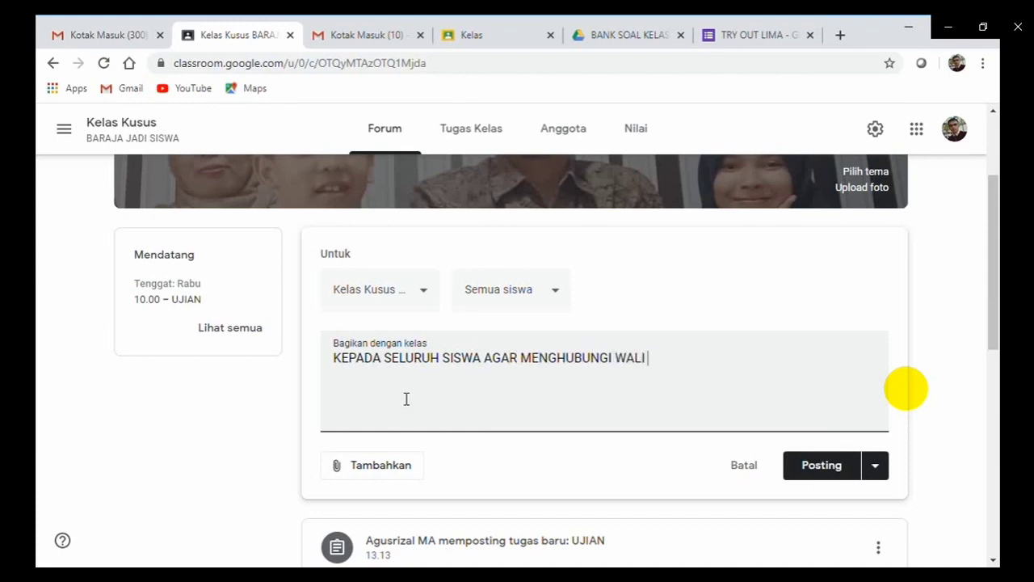
{"action": "type", "text": " KELAS MASI"}
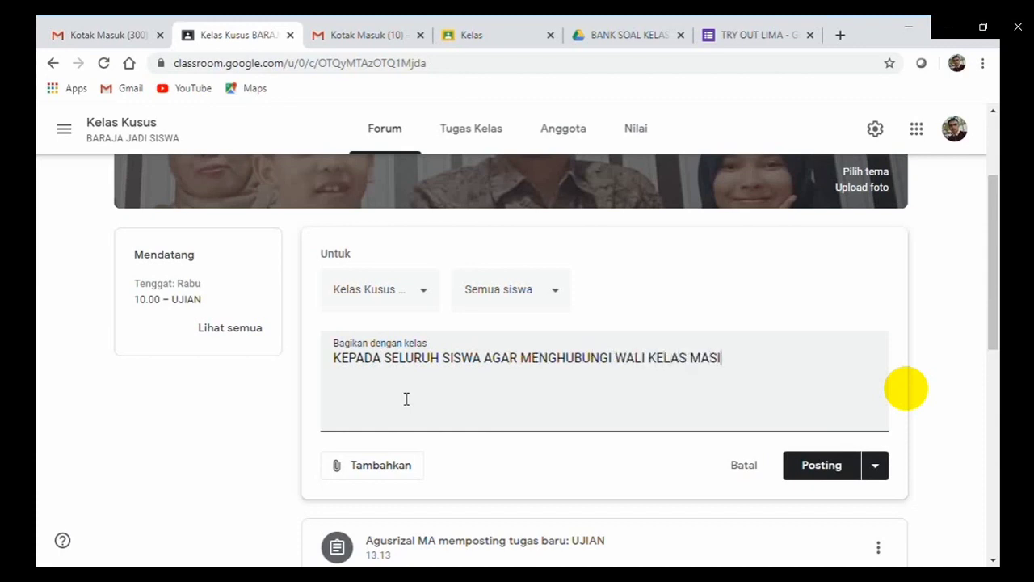
{"action": "type", "text": "NG2 UNTUK "}
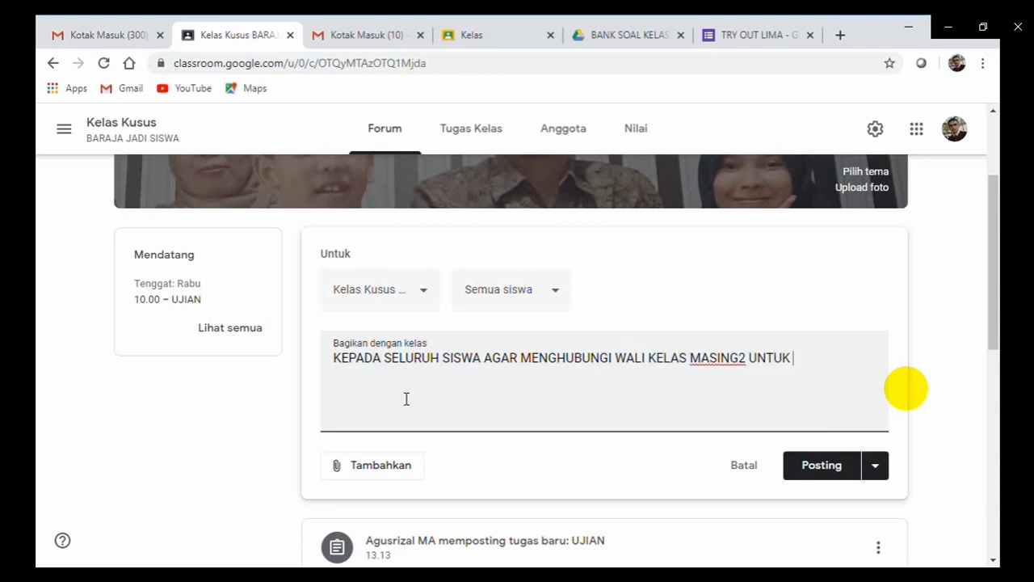
{"action": "type", "text": "INFO KAPAN MULA"}
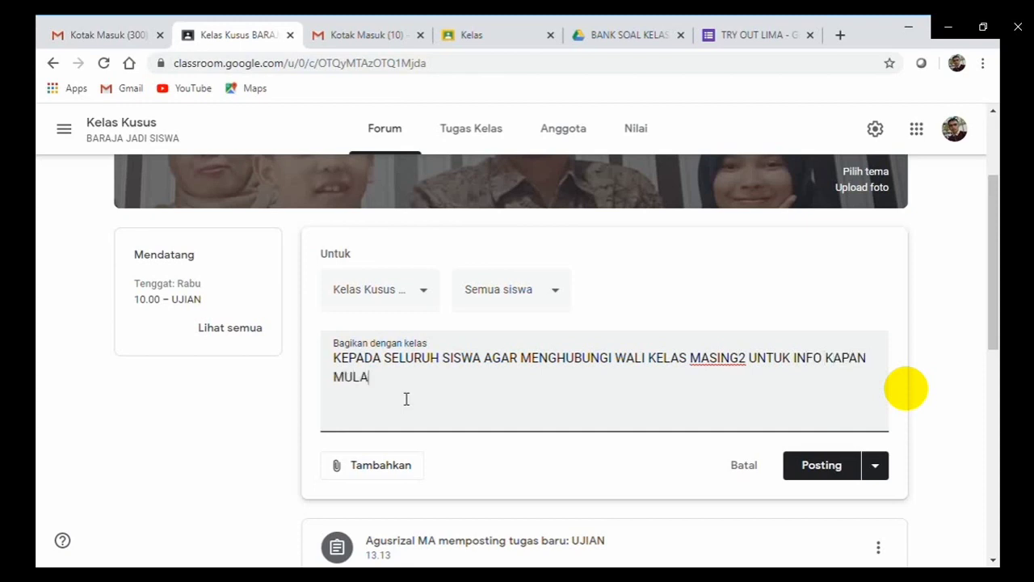
{"action": "type", "text": "I SEKOLAH"}
{"action": "left_click", "coordinate": [819, 475]}
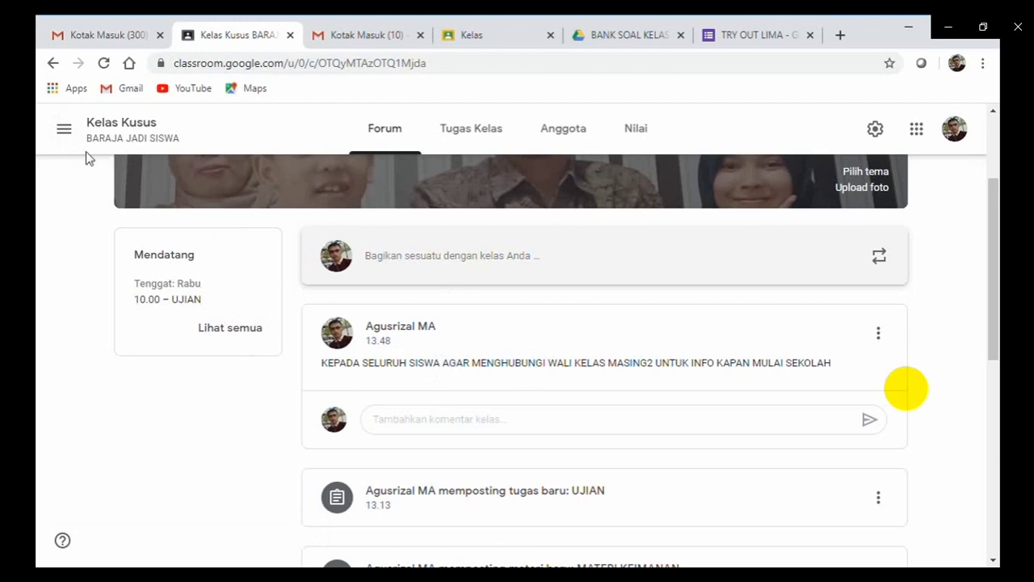
Switch to the XI TKJ 3 class Forum from the side class list.
{"action": "left_click", "coordinate": [65, 134]}
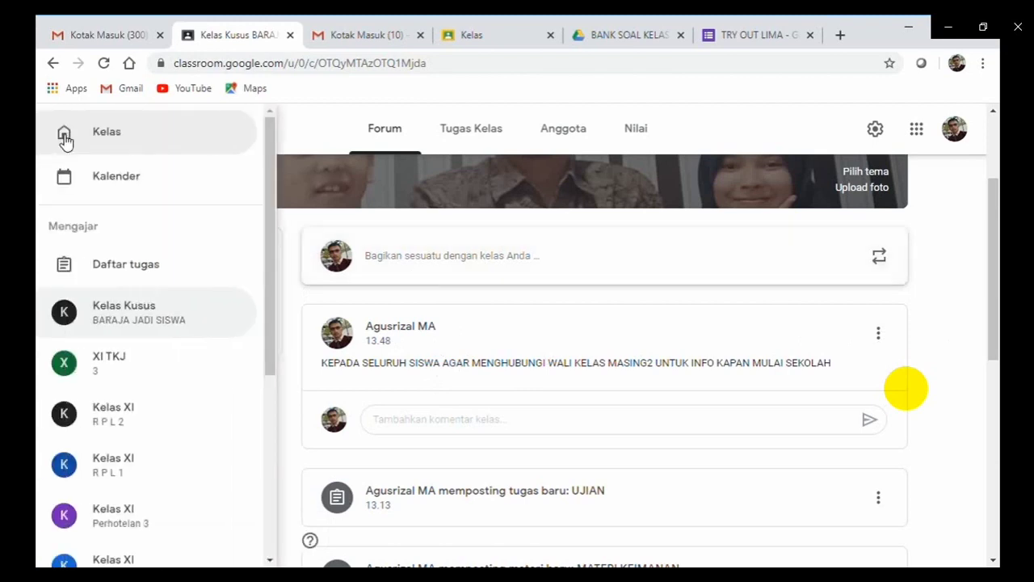
{"action": "left_click", "coordinate": [107, 363]}
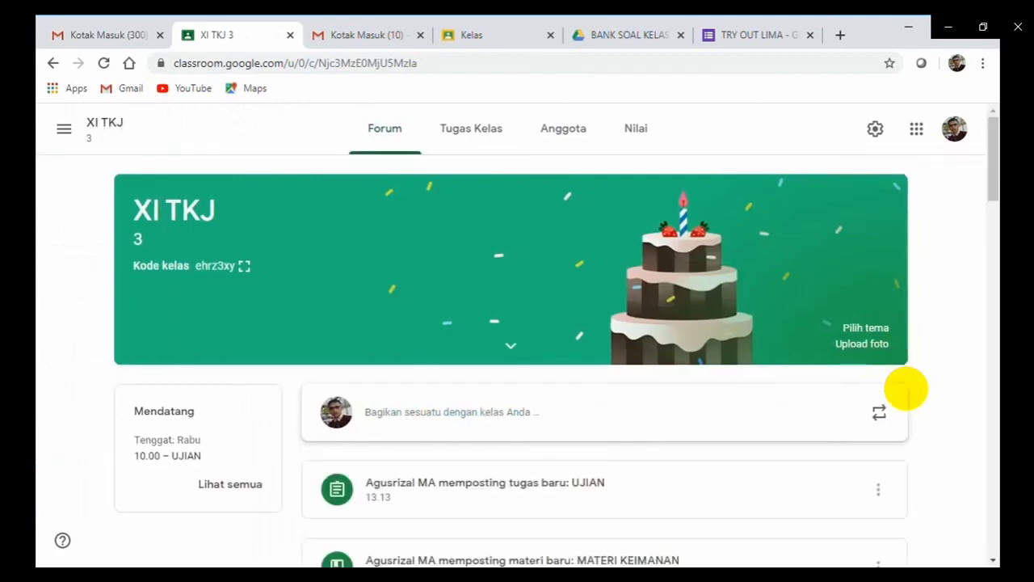
{"action": "left_click_drag", "start_coordinate": [995, 172], "coordinate": [984, 132]}
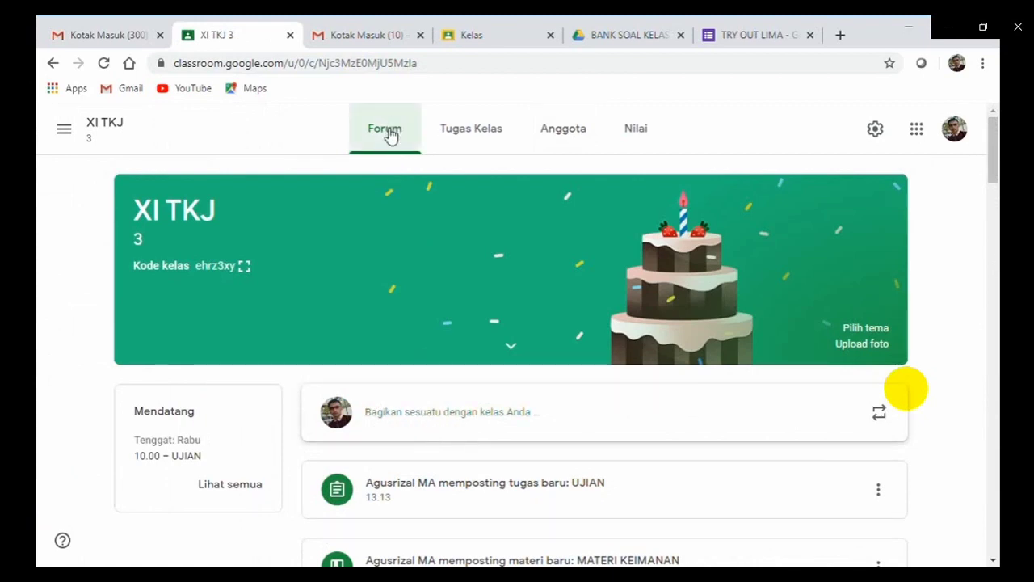
Write an XI TKJ 3 announcement: 'SILAHKAN HUBUNGI WALI KELAS MASING MASING TANTAYAKAN KAPAN KITA MULAI MASUK SEKOLAH'.
{"action": "left_click", "coordinate": [396, 413]}
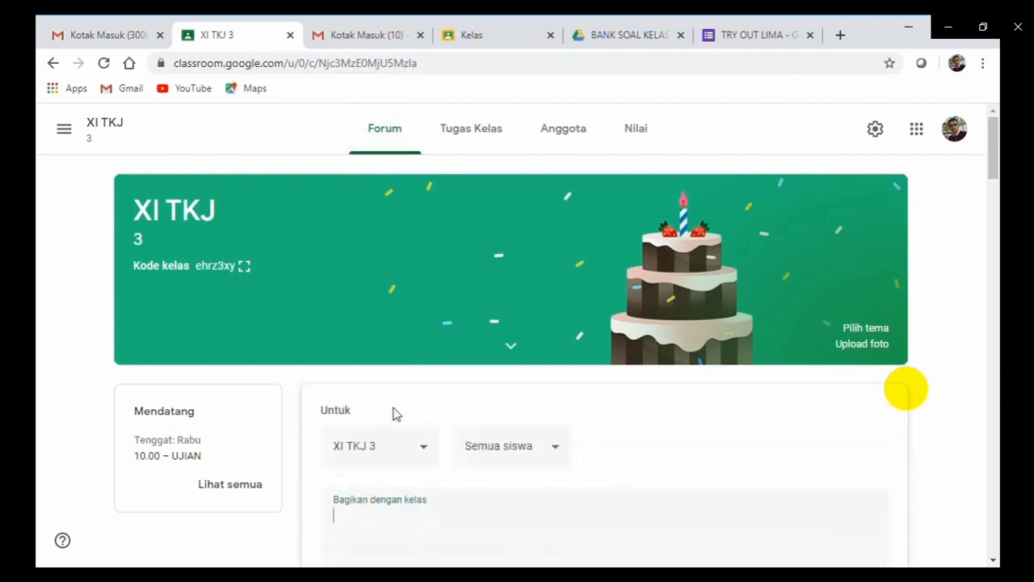
{"action": "scroll", "coordinate": [994, 172], "scroll_direction": "down", "scroll_amount": 1}
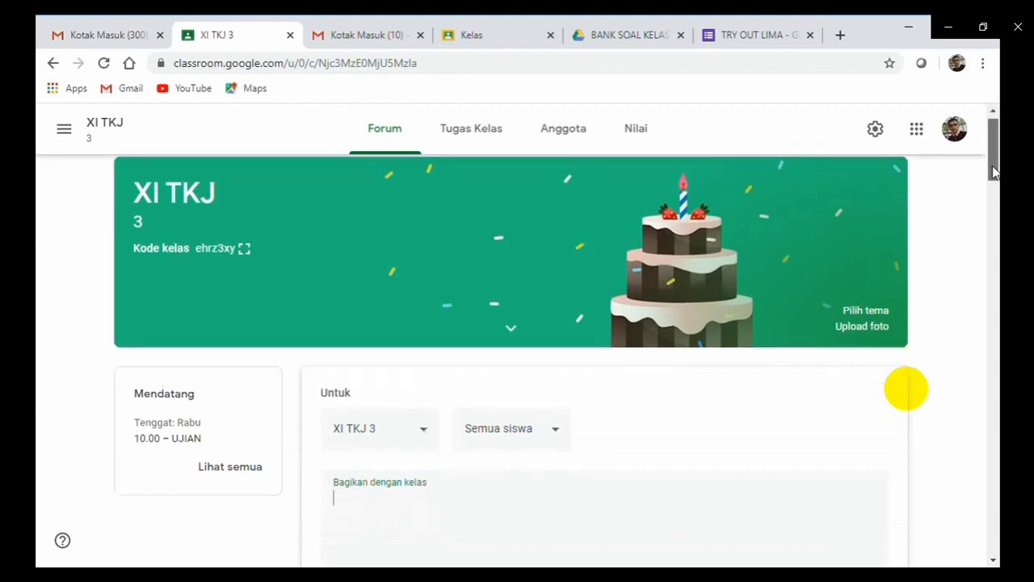
{"action": "left_click_drag", "start_coordinate": [994, 171], "coordinate": [994, 187]}
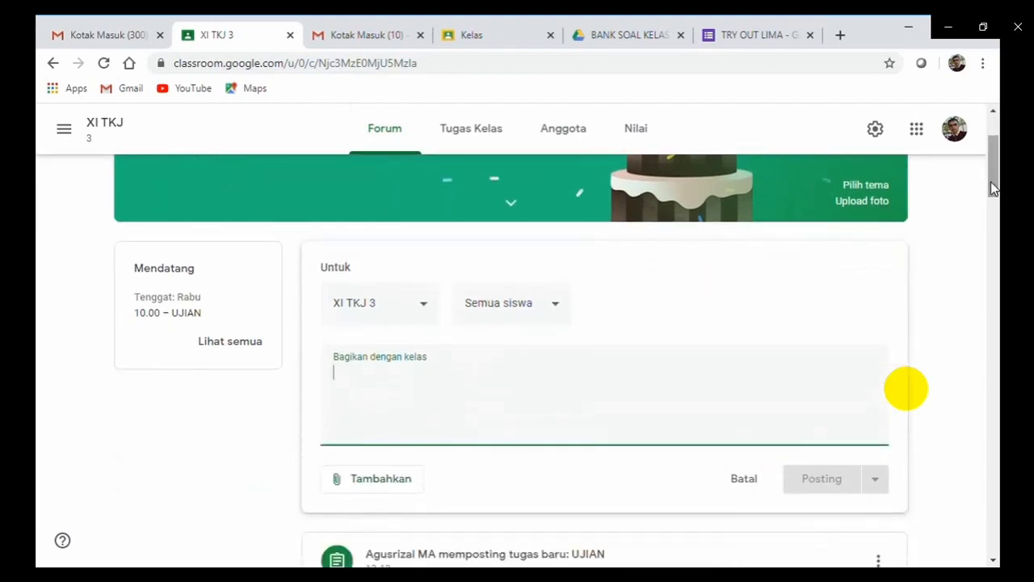
{"action": "type", "text": "SILAHKAN"}
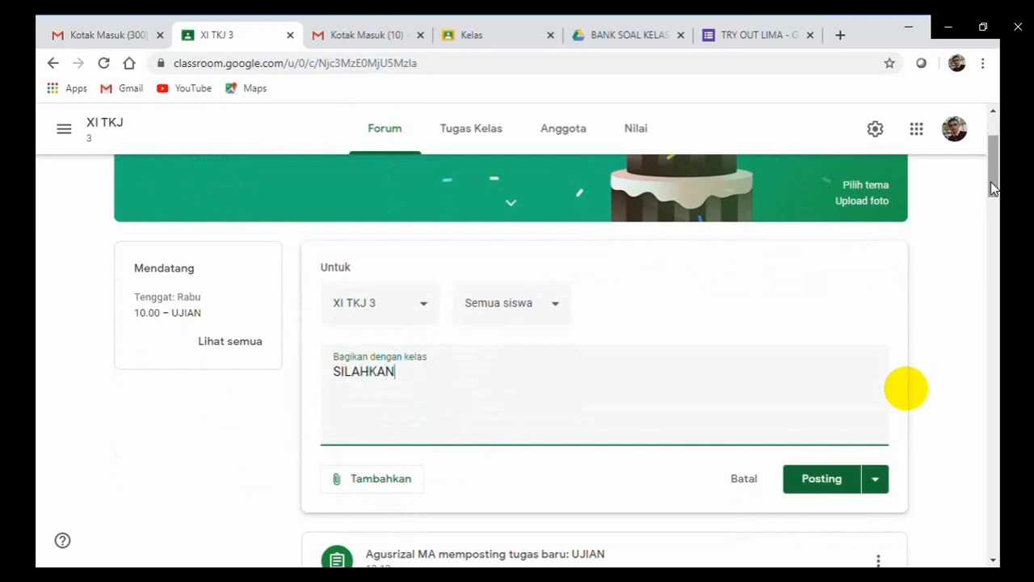
{"action": "type", "text": " HUBUNGI WALI"}
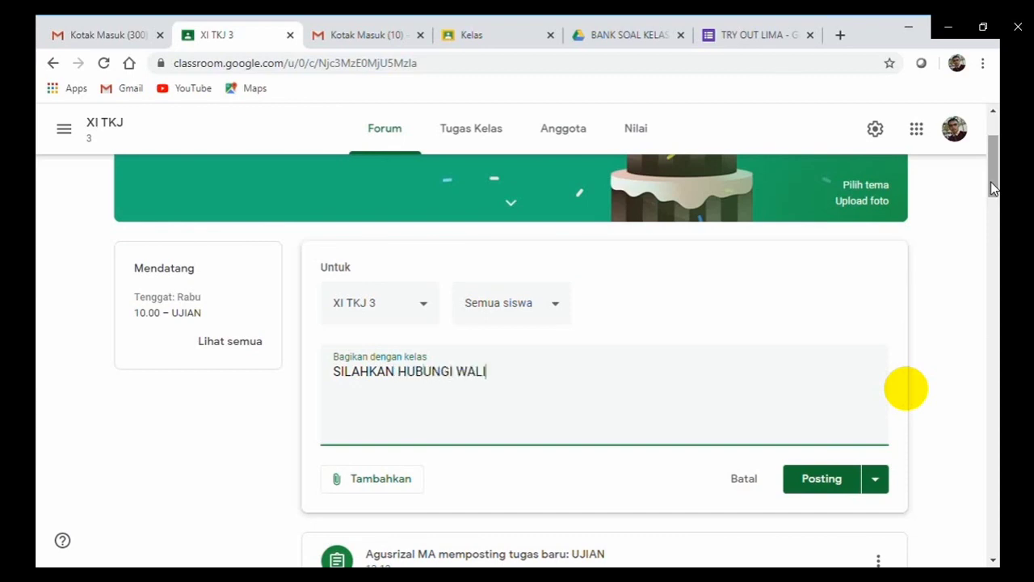
{"action": "type", "text": " KELAS MAS"}
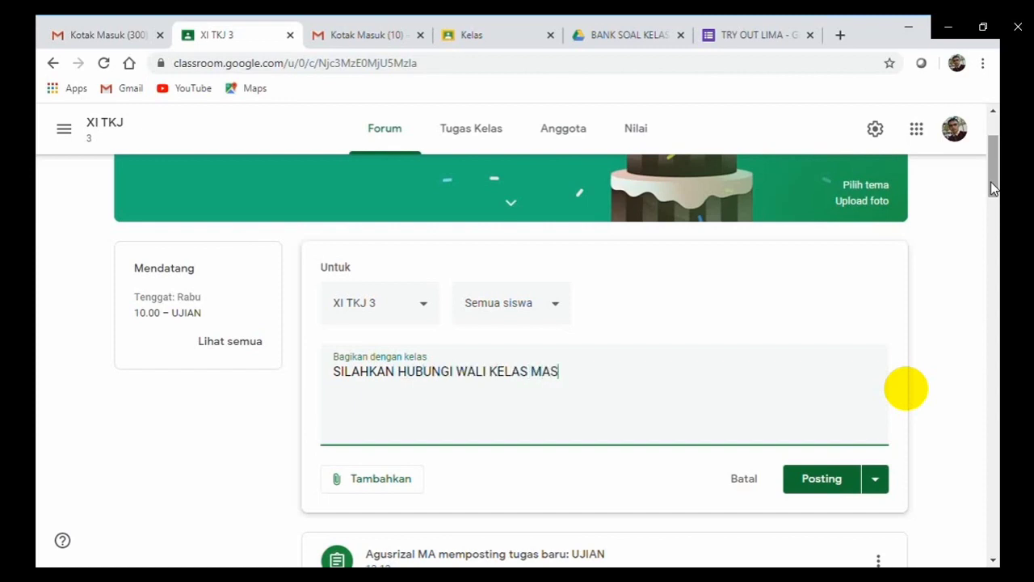
{"action": "type", "text": "ING MASING"}
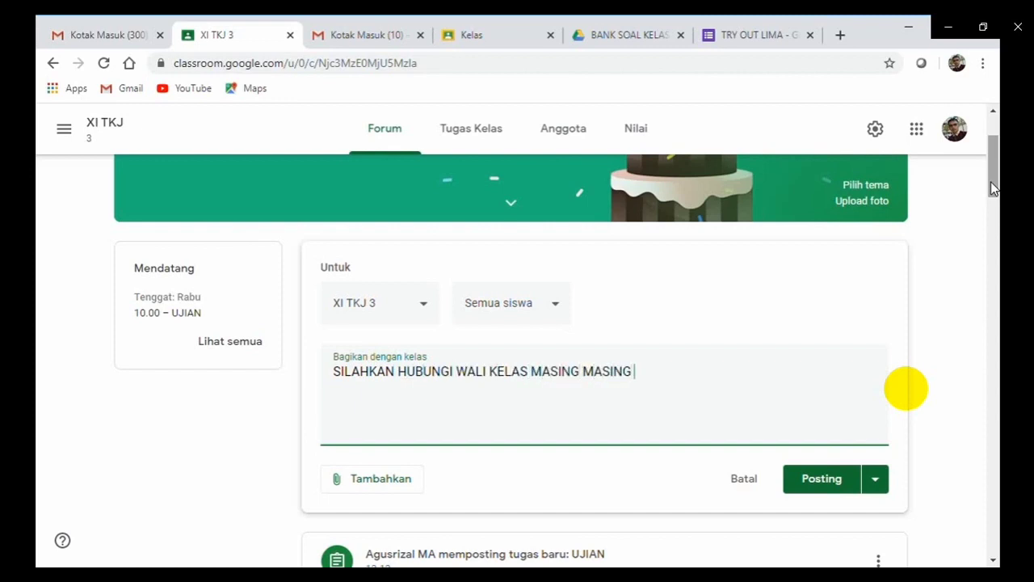
{"action": "type", "text": " TAN"}
{"action": "type", "text": "TA"}
{"action": "type", "text": "YA"}
{"action": "type", "text": "KAN K"}
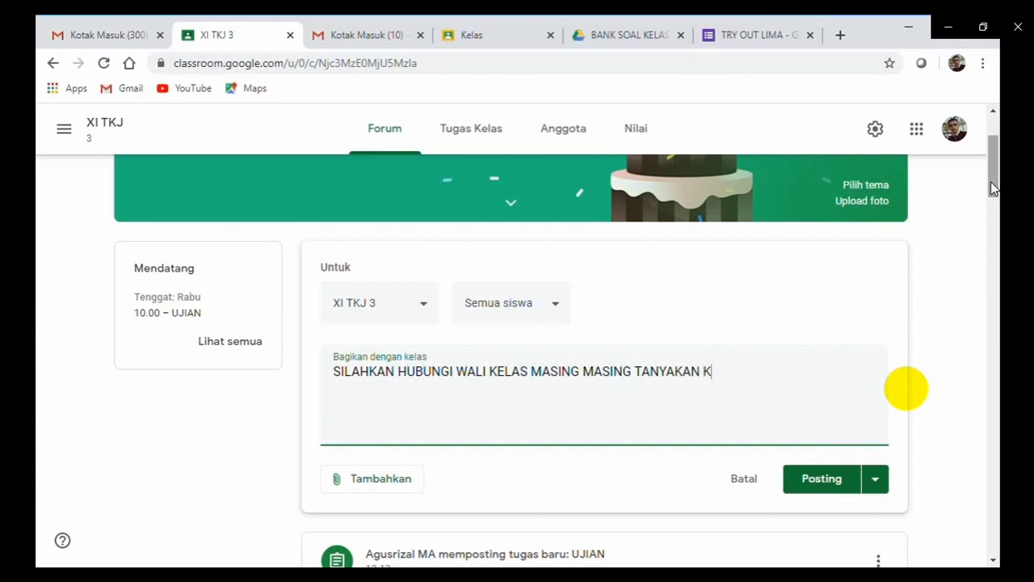
{"action": "type", "text": "APAN KITA"}
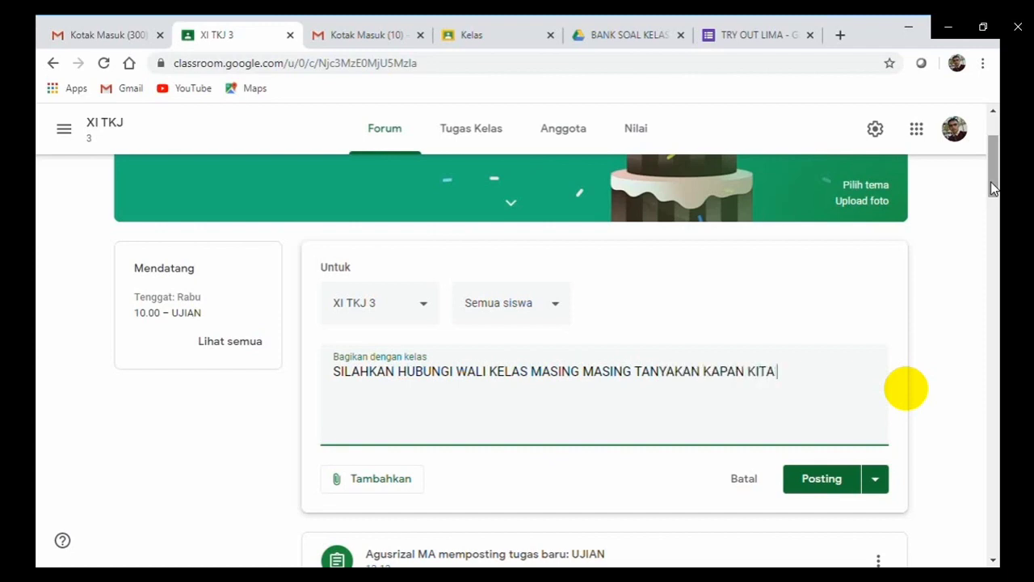
{"action": "type", "text": " MULAI MASUK SE"}
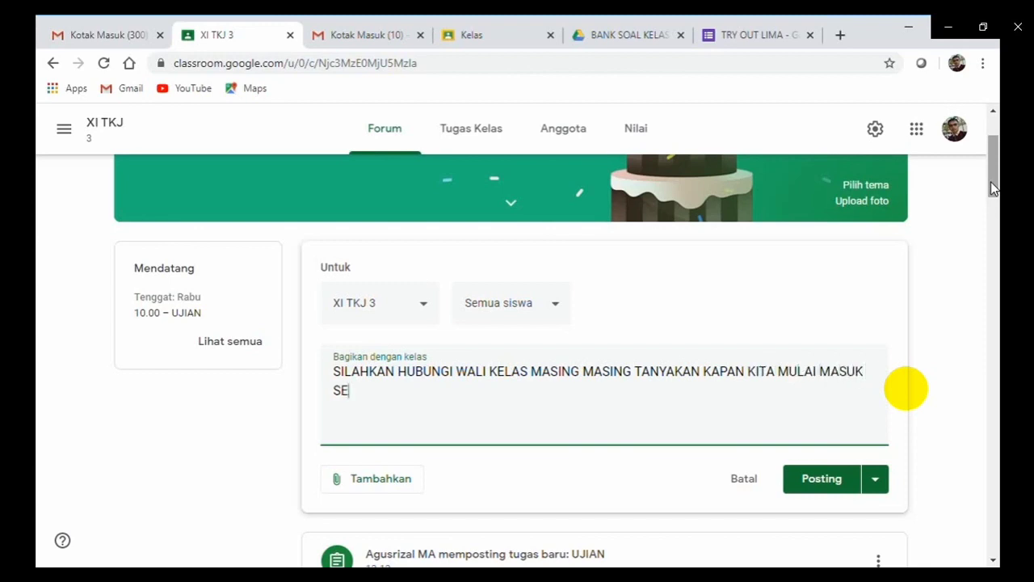
{"action": "type", "text": "KOLAH"}
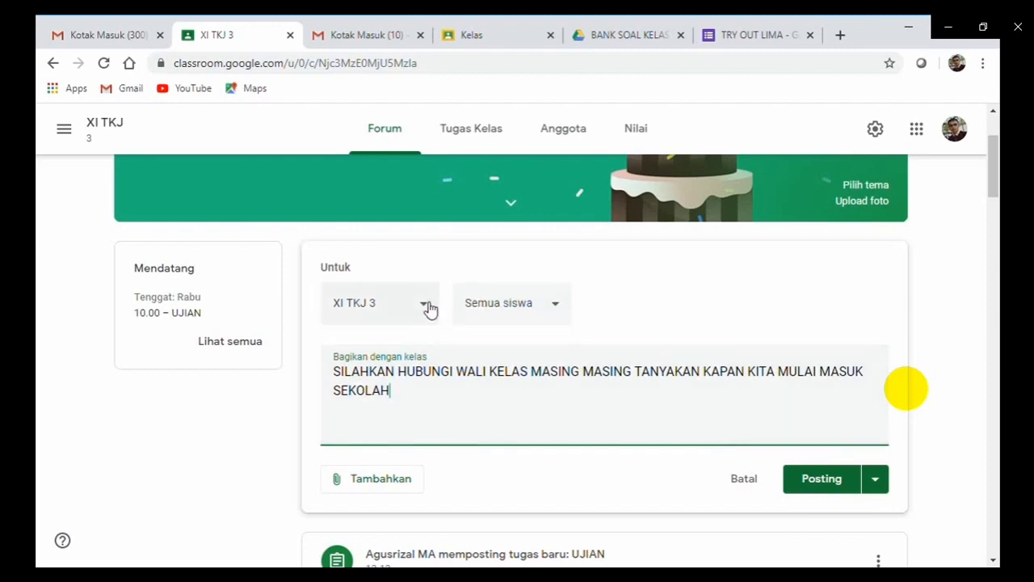
Add Kelas Kusus, XI RPL 2, XI RPL 1, XI Perhotelan 3 and XI Perhotelan 2, then post.
{"action": "left_click", "coordinate": [563, 314]}
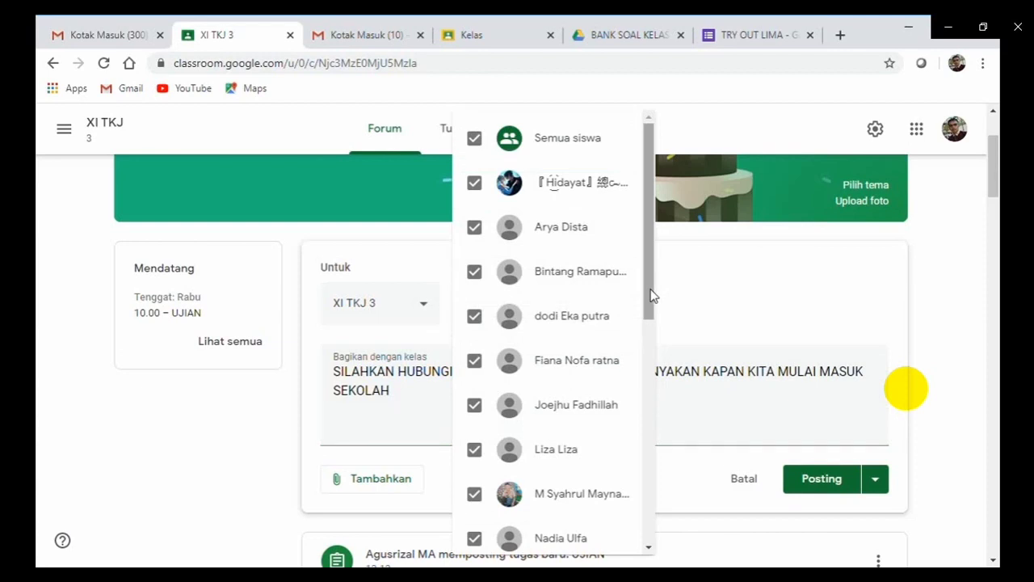
{"action": "left_click_drag", "start_coordinate": [650, 289], "coordinate": [610, 201]}
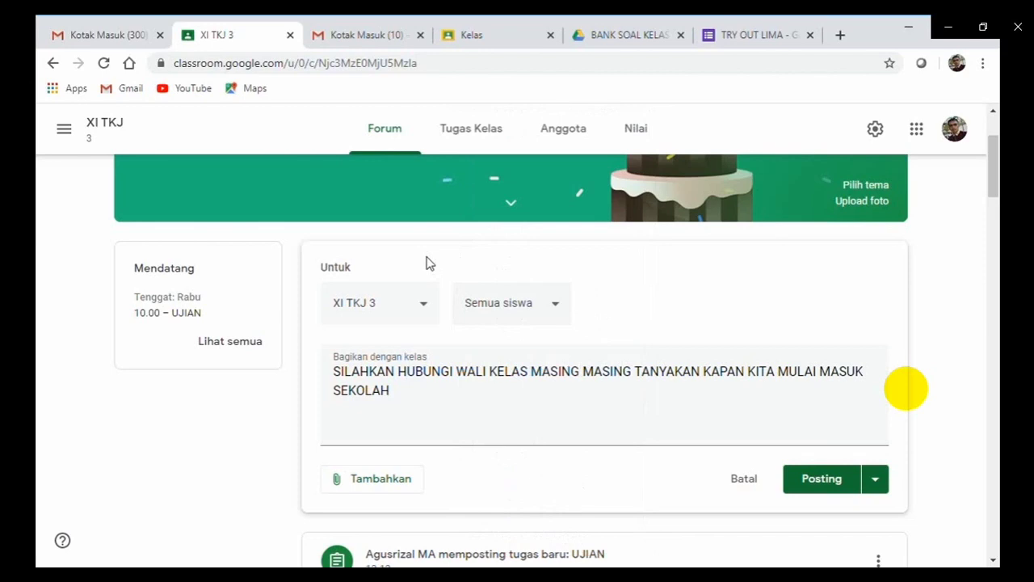
{"action": "left_click", "coordinate": [429, 309]}
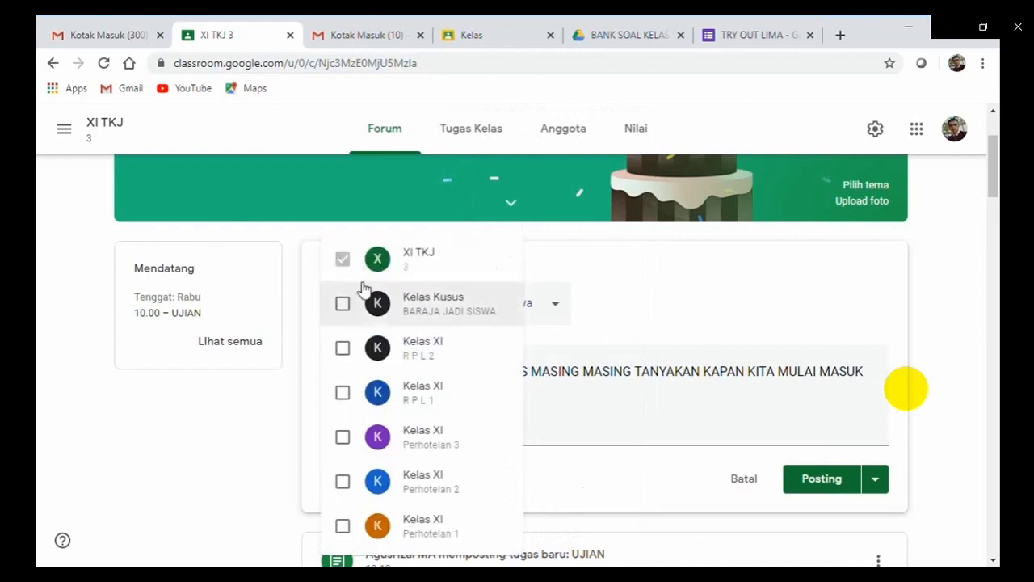
{"action": "left_click", "coordinate": [343, 306]}
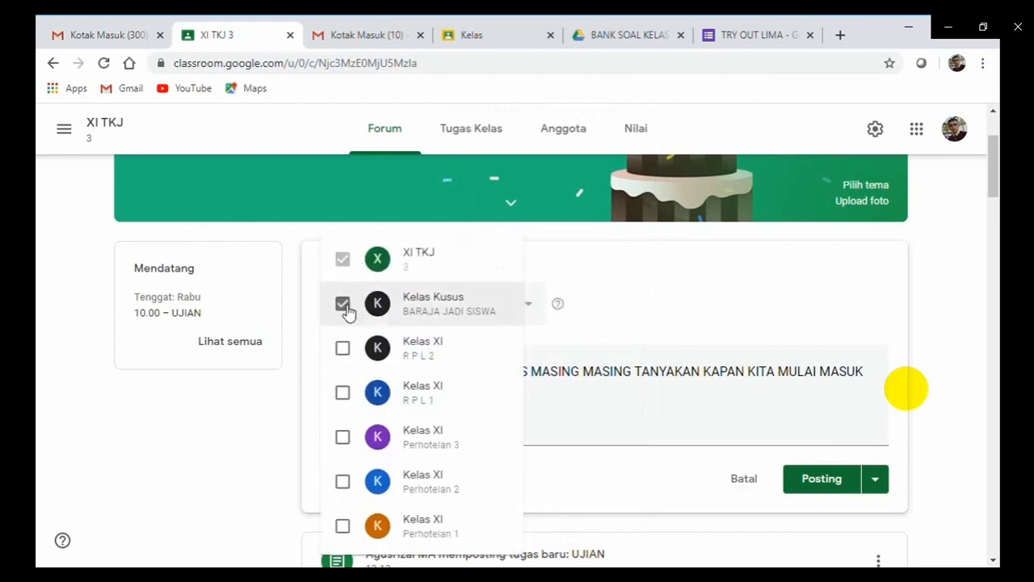
{"action": "left_click", "coordinate": [342, 354]}
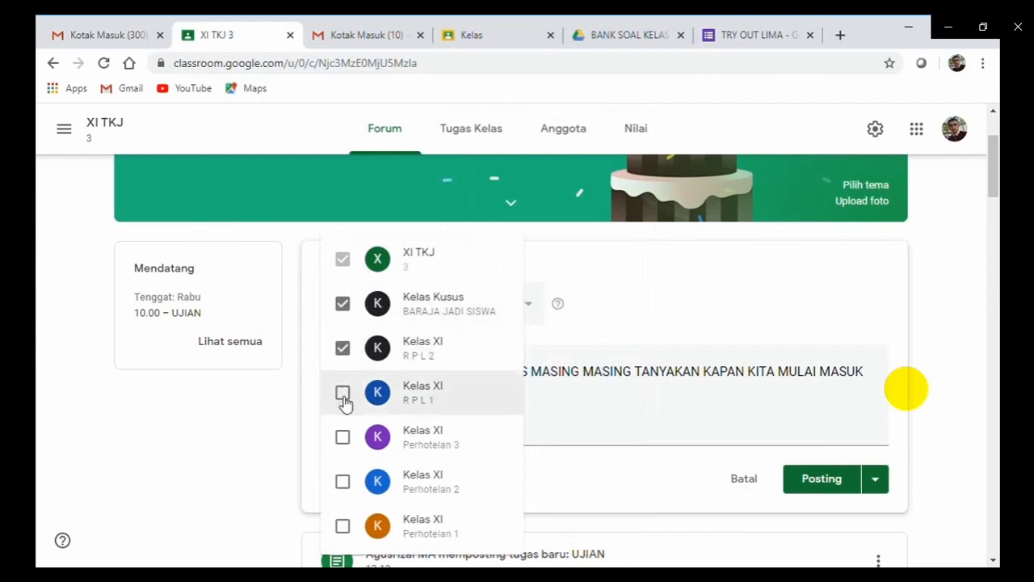
{"action": "left_click", "coordinate": [343, 396]}
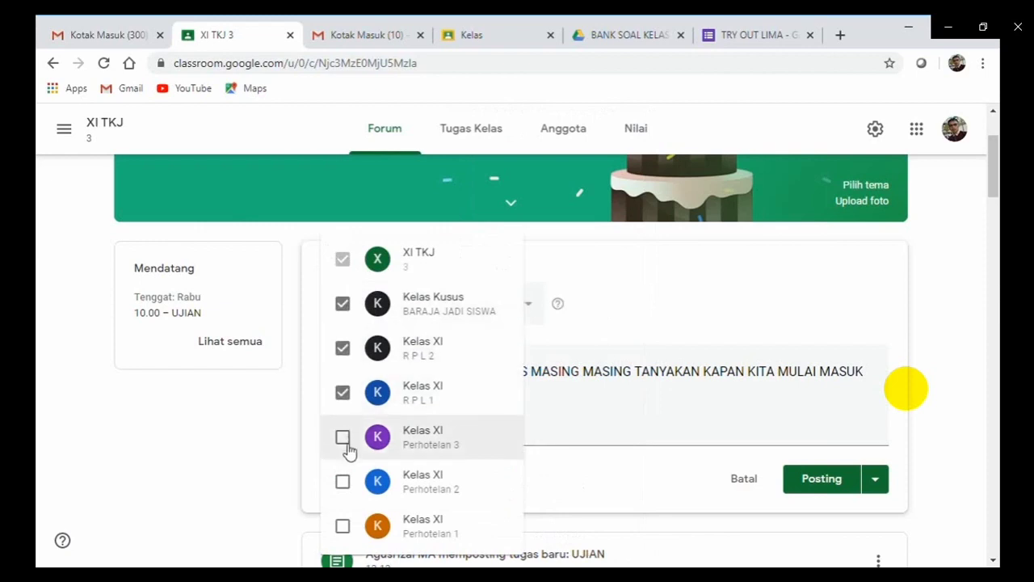
{"action": "left_click", "coordinate": [346, 440]}
{"action": "left_click", "coordinate": [345, 499]}
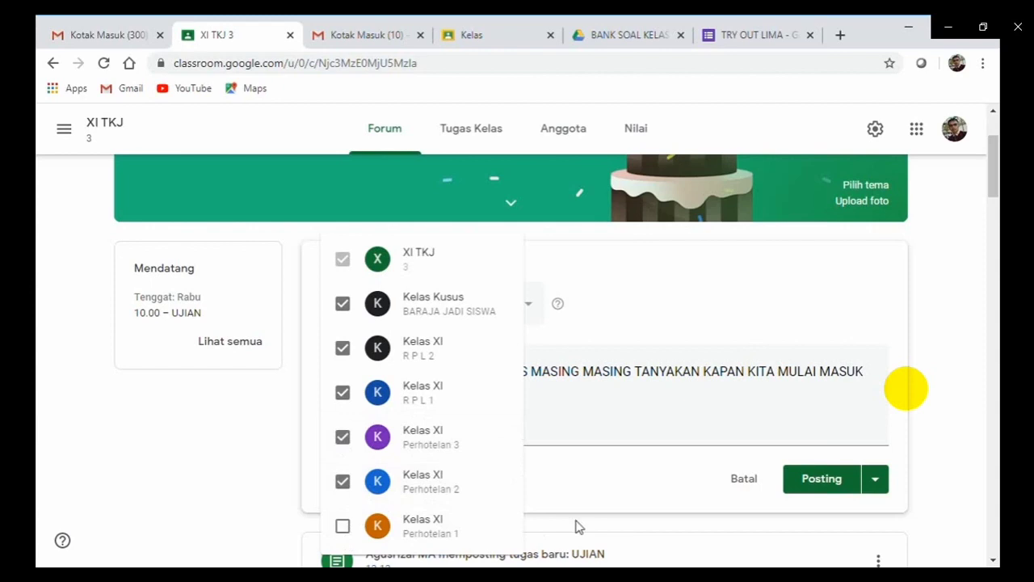
{"action": "left_click", "coordinate": [617, 427]}
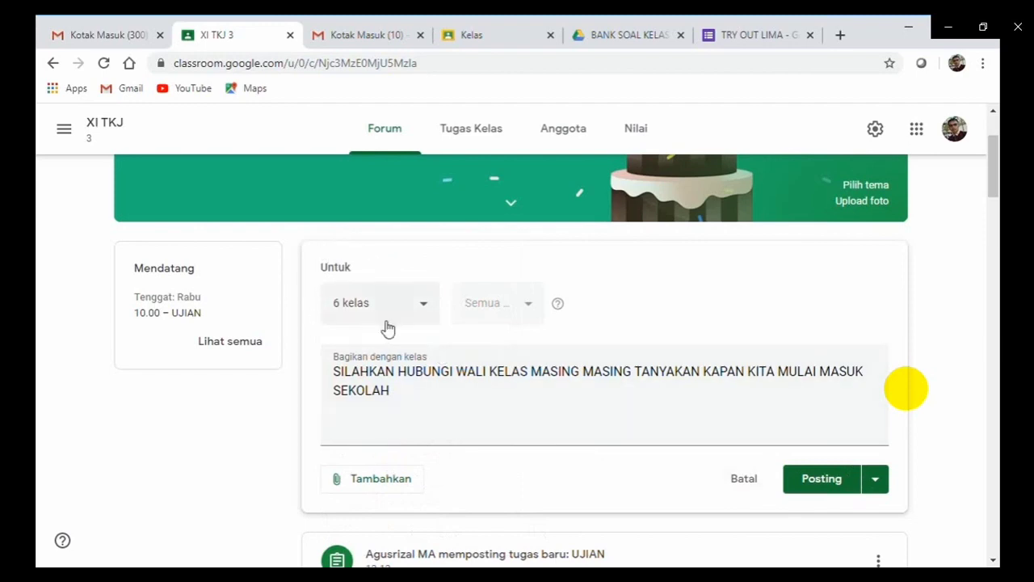
{"action": "left_click", "coordinate": [825, 486]}
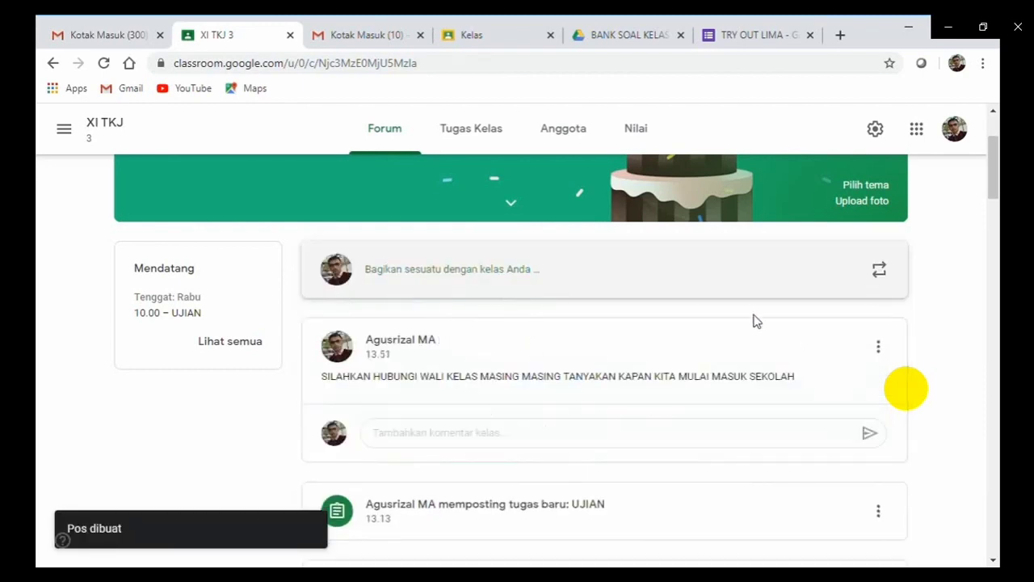
Check the new announcement in the Kelas Kusus stream.
{"action": "left_click", "coordinate": [66, 136]}
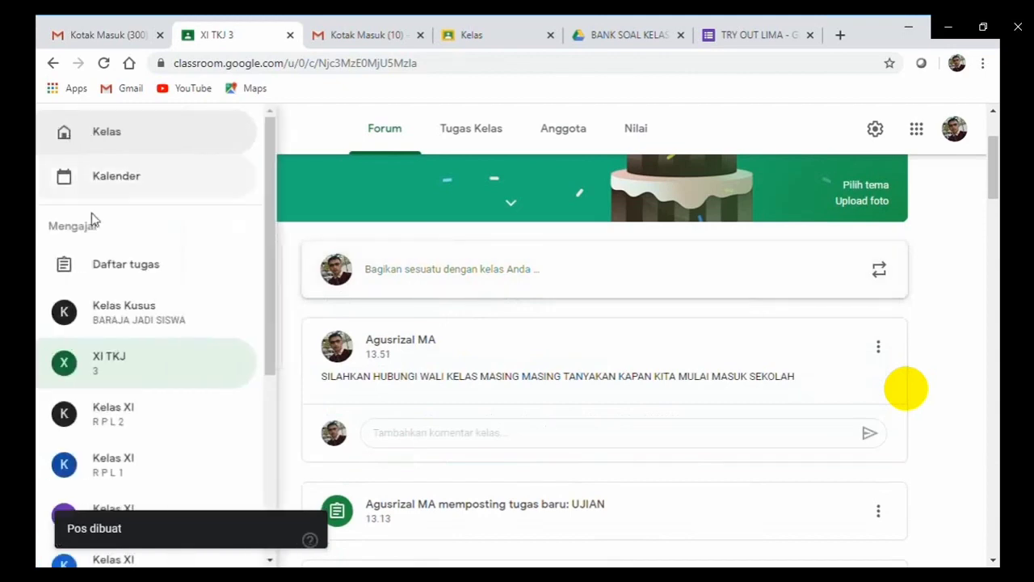
{"action": "left_click", "coordinate": [109, 322]}
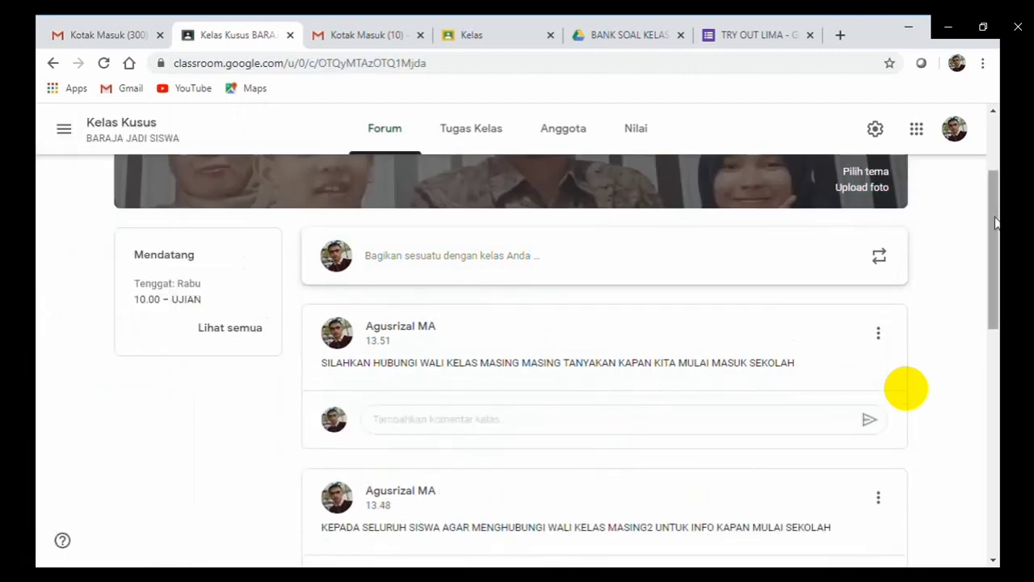
{"action": "left_click_drag", "start_coordinate": [997, 224], "coordinate": [997, 245]}
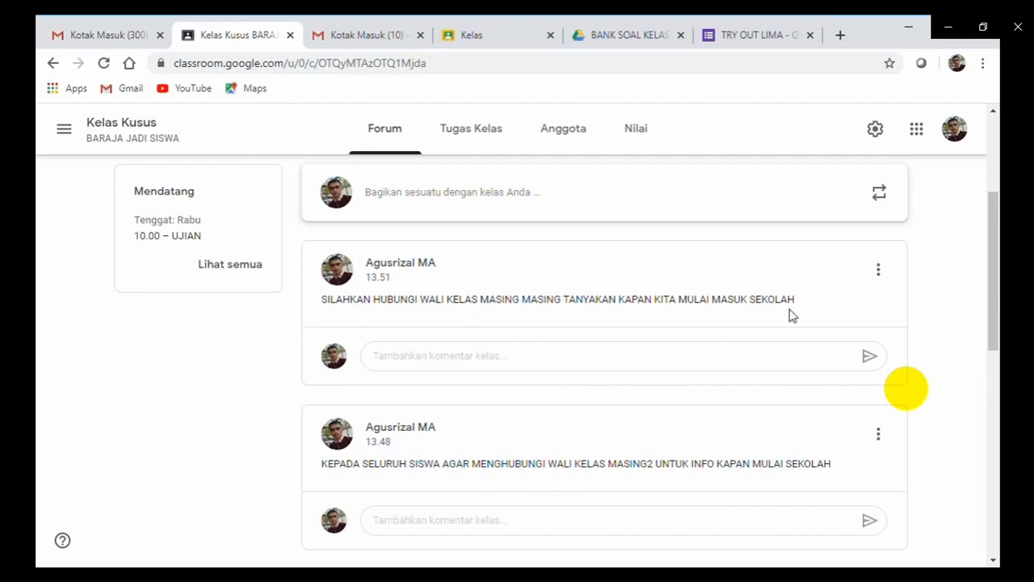
Check the same announcement in the Kelas XI Perhotelan 3 stream.
{"action": "left_click", "coordinate": [65, 130]}
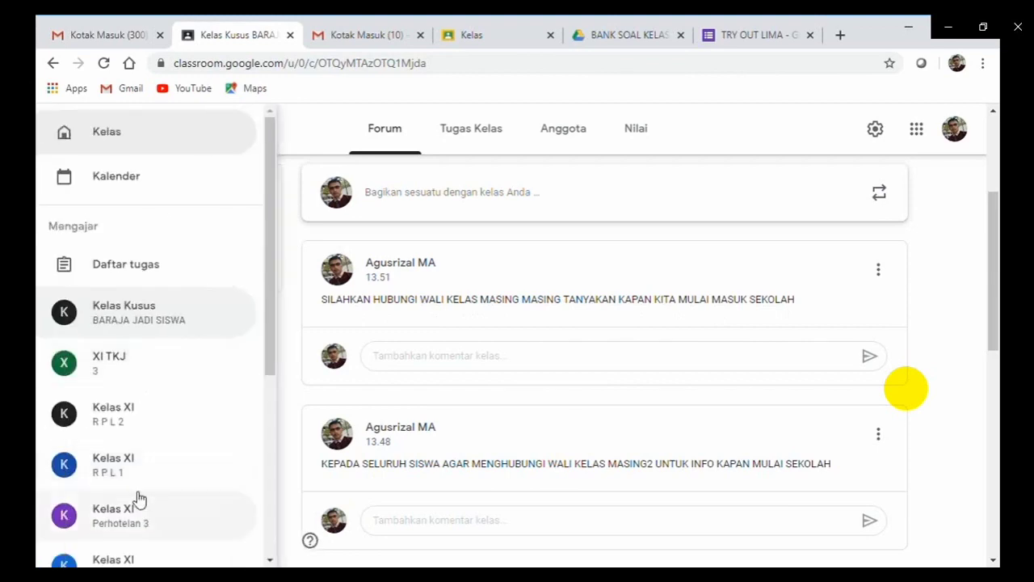
{"action": "left_click", "coordinate": [133, 517]}
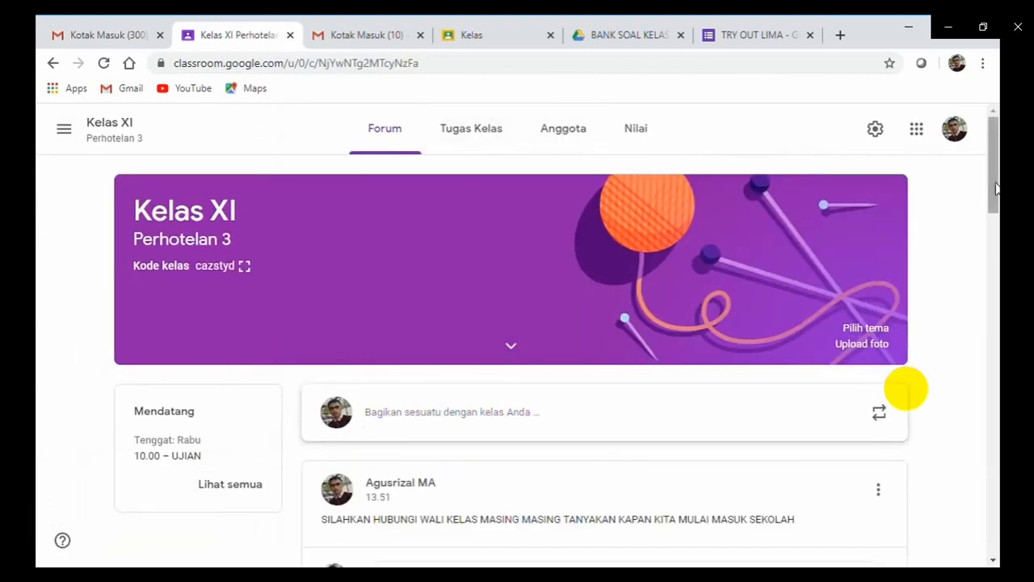
{"action": "scroll", "coordinate": [996, 198], "scroll_direction": "down", "scroll_amount": 1}
{"action": "scroll", "coordinate": [995, 198], "scroll_direction": "down", "scroll_amount": 2}
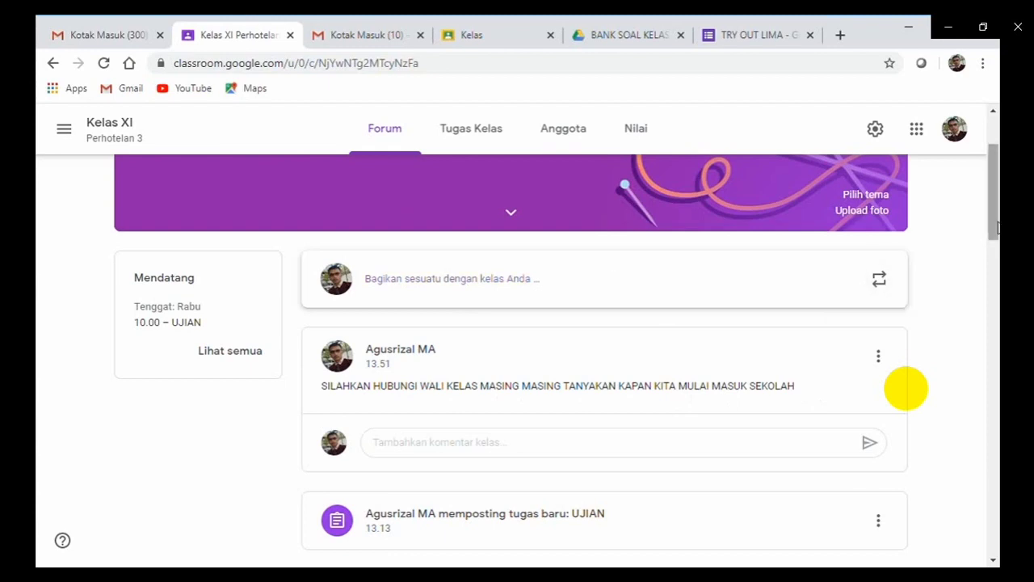
{"action": "scroll", "coordinate": [990, 198], "scroll_direction": "up", "scroll_amount": 2}
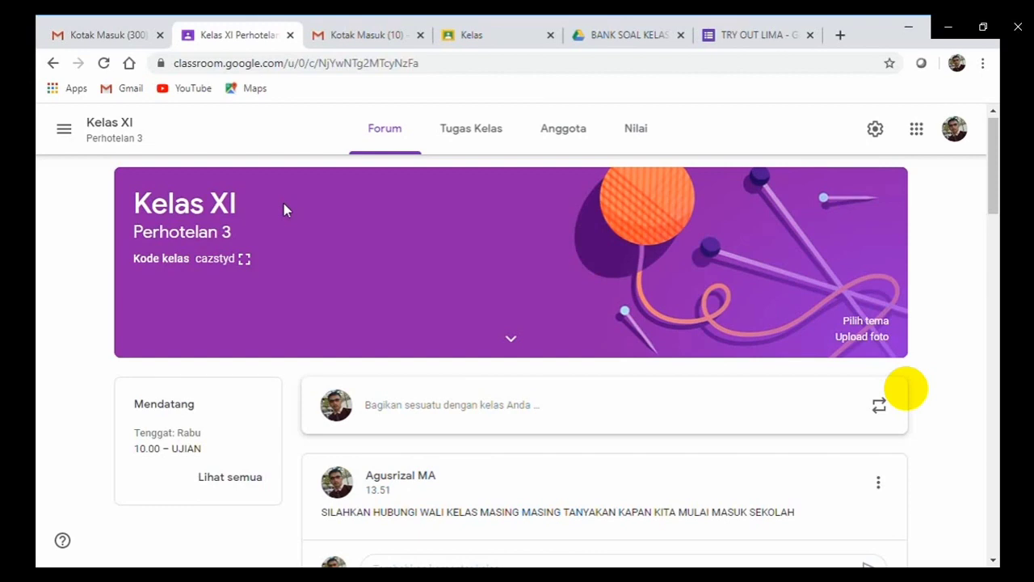
Create a new Tugas assignment from the Kelas XI Perhotelan 3 Tugas Kelas page.
{"action": "left_click", "coordinate": [472, 144]}
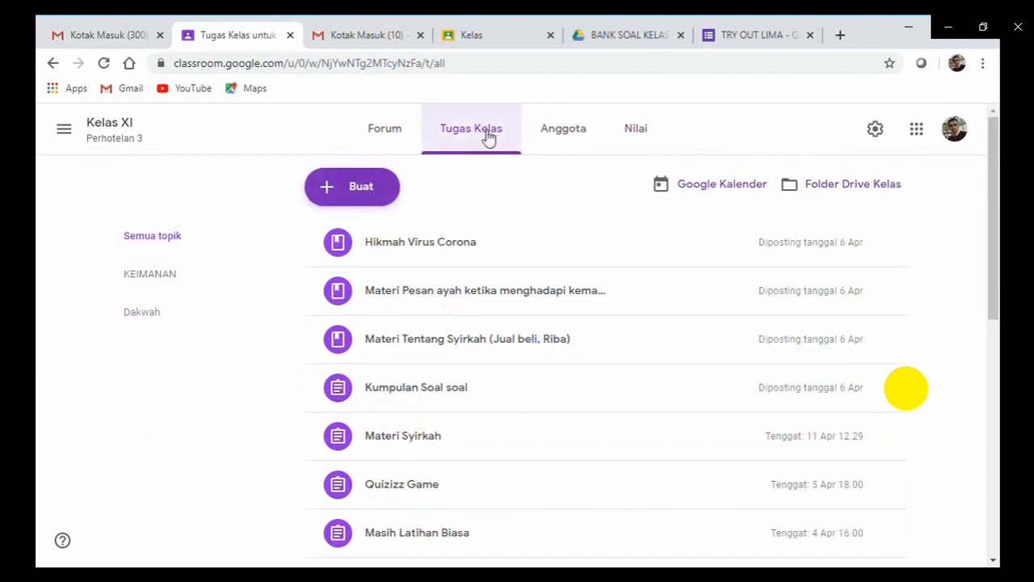
{"action": "left_click", "coordinate": [334, 198]}
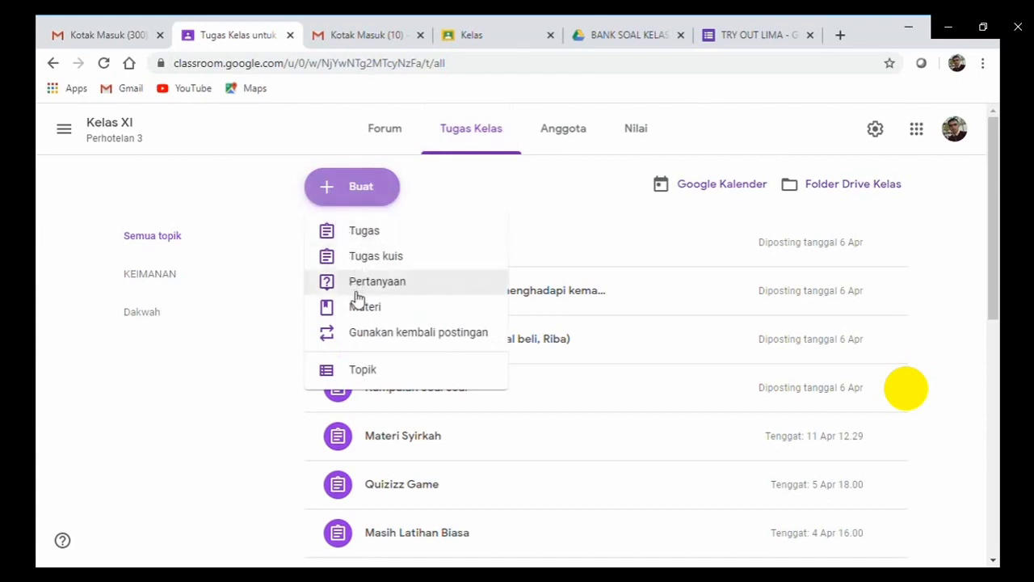
{"action": "left_click", "coordinate": [356, 232]}
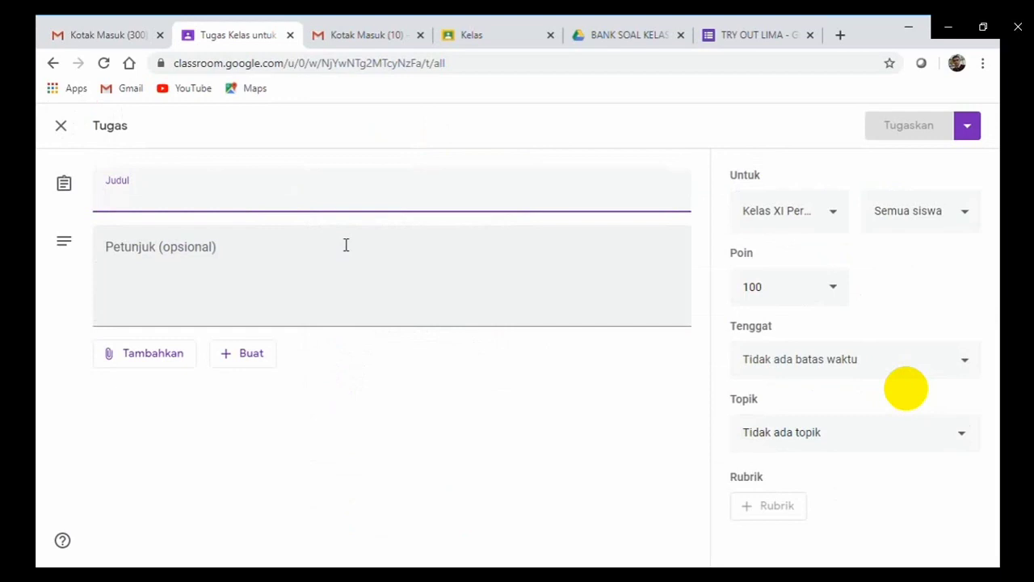
Title the assignment 'FIQH PENYELENGGARAAN JENAZAH', correcting the mistyped G.
{"action": "type", "text": "Fl"}
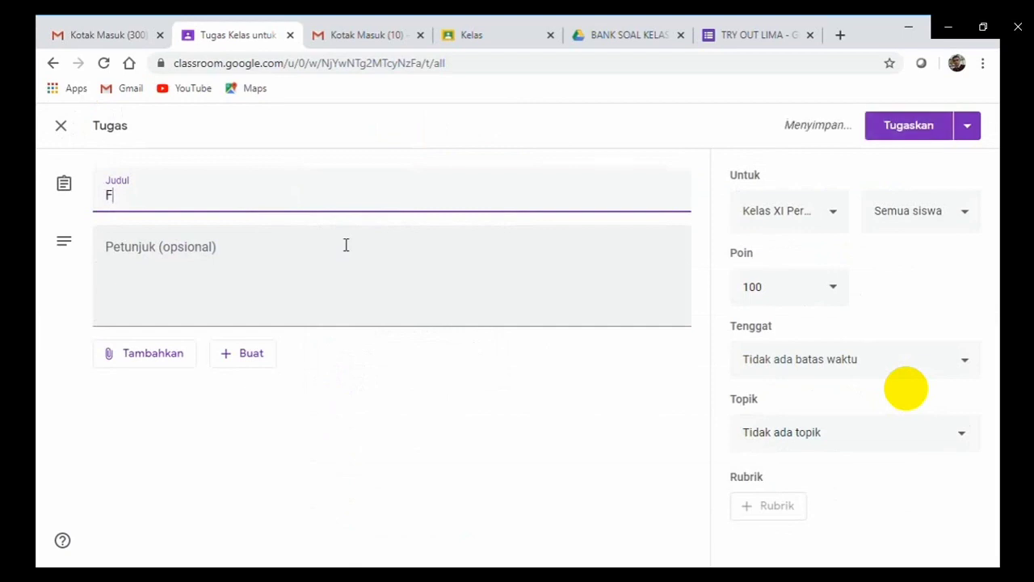
{"action": "type", "text": "QG"}
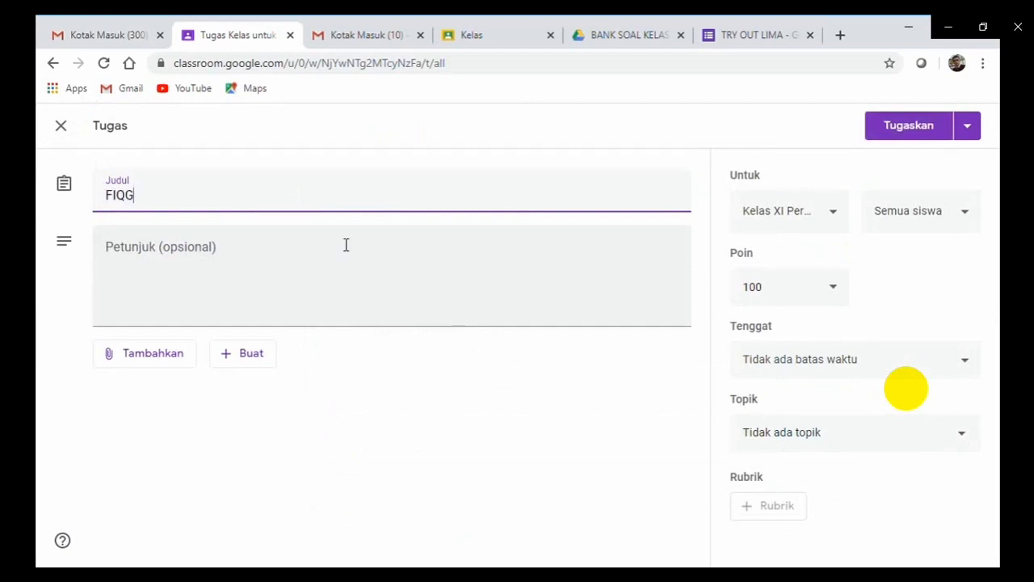
{"action": "key", "text": "BackSpace"}
{"action": "type", "text": "H"}
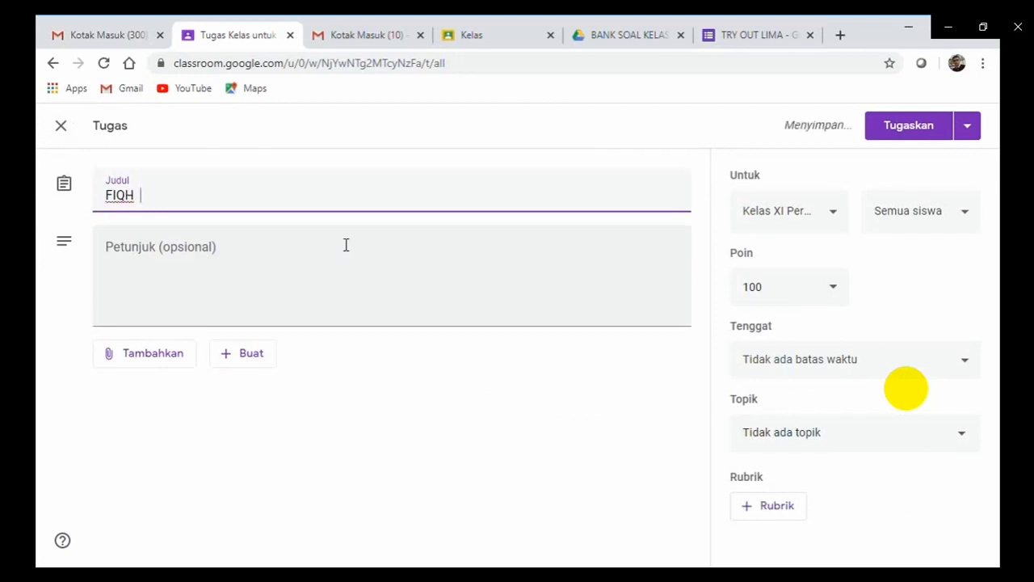
{"action": "type", "text": "  PENYEL"}
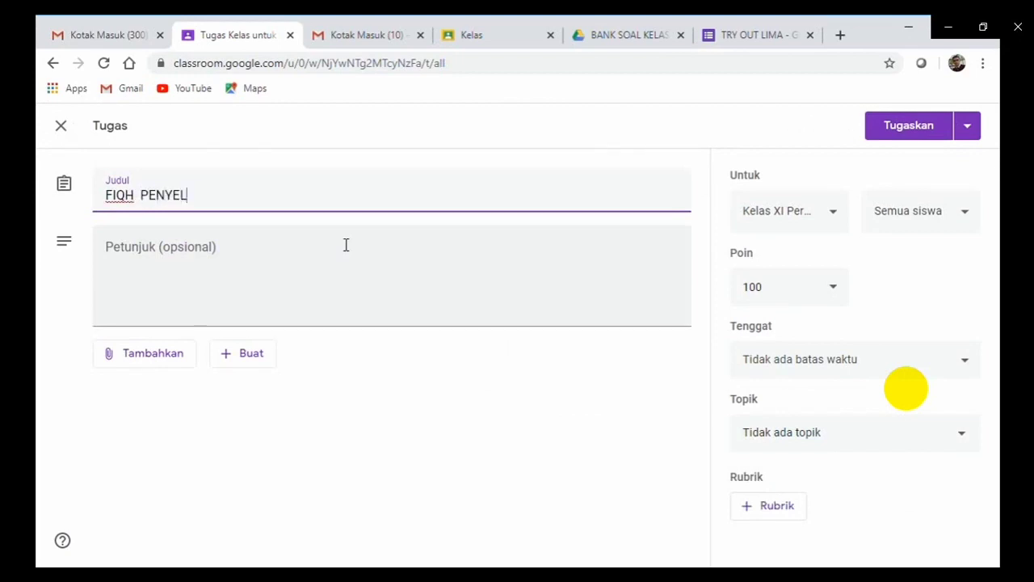
{"action": "type", "text": "ENG"}
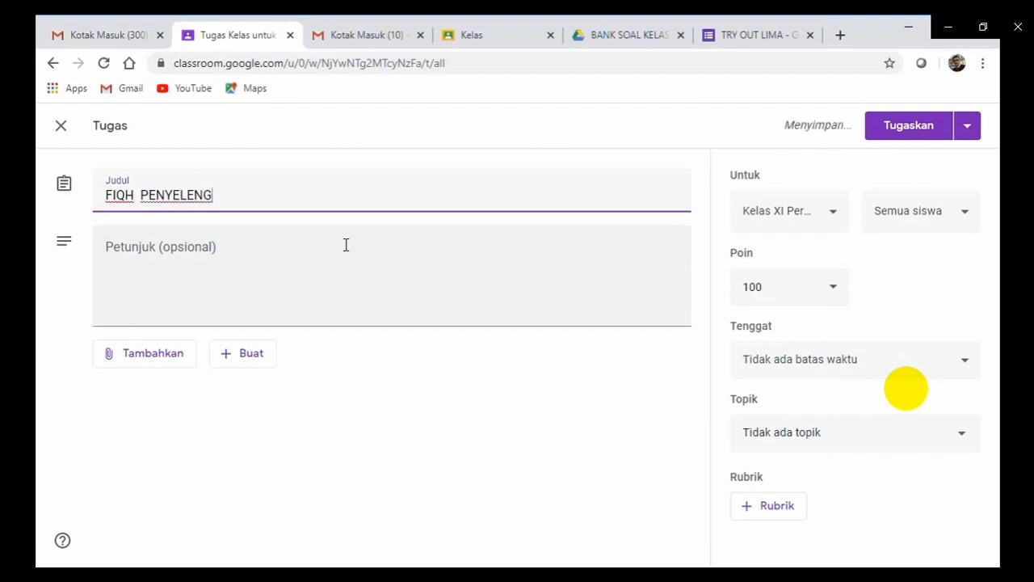
{"action": "type", "text": "GA"}
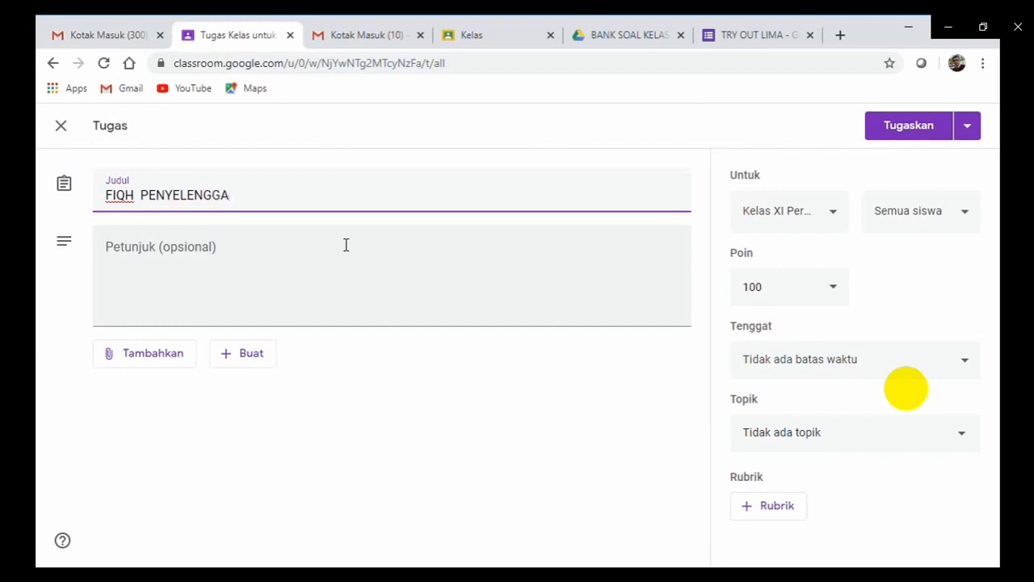
{"action": "type", "text": "RAAN JENAZAH"}
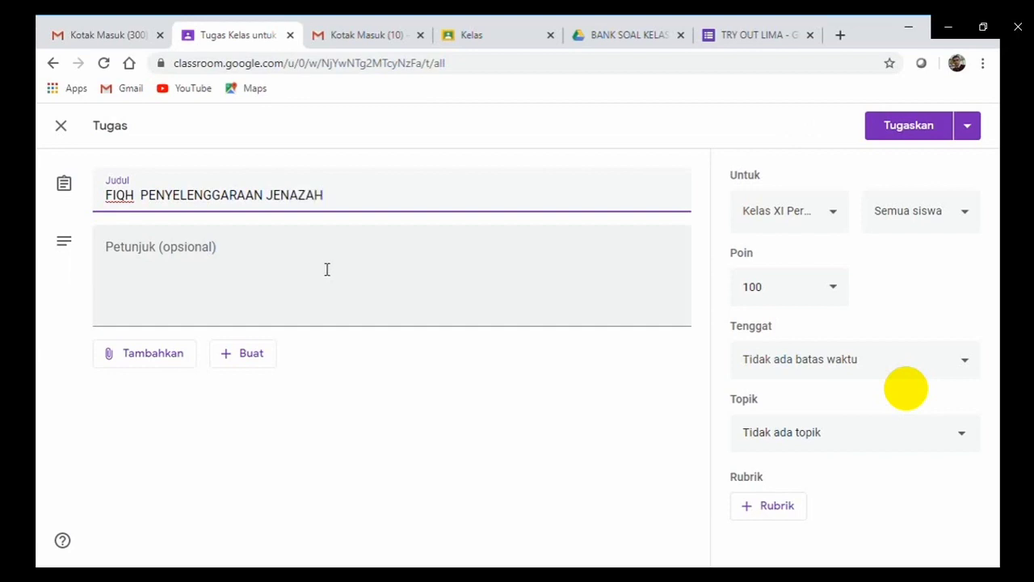
Enter the instructions 'SILAHKAH BACA PANDUAN PENYELENGGRAAAN JENAZAH BERIKUT INI'.
{"action": "left_click", "coordinate": [237, 291]}
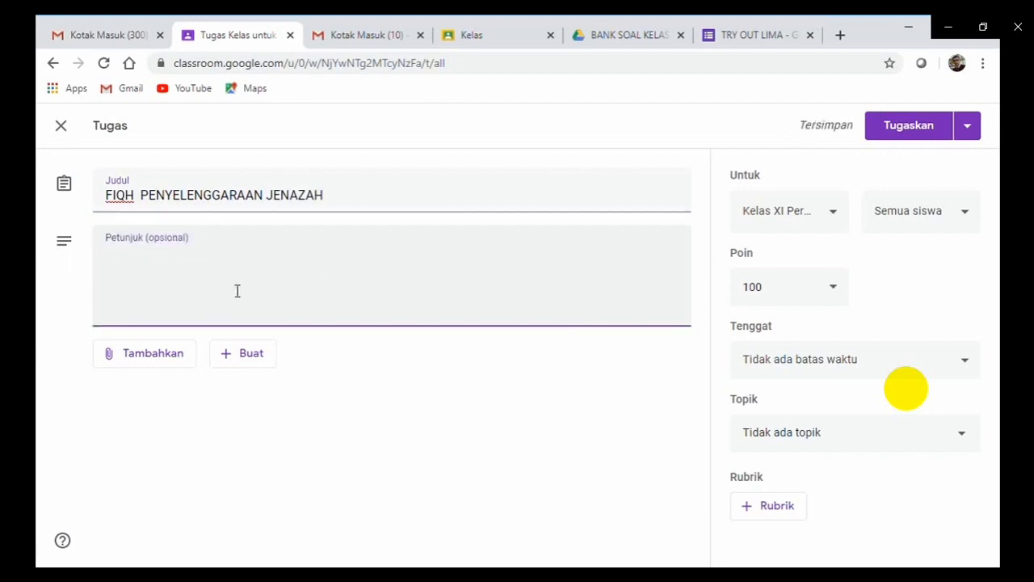
{"action": "type", "text": "SI"}
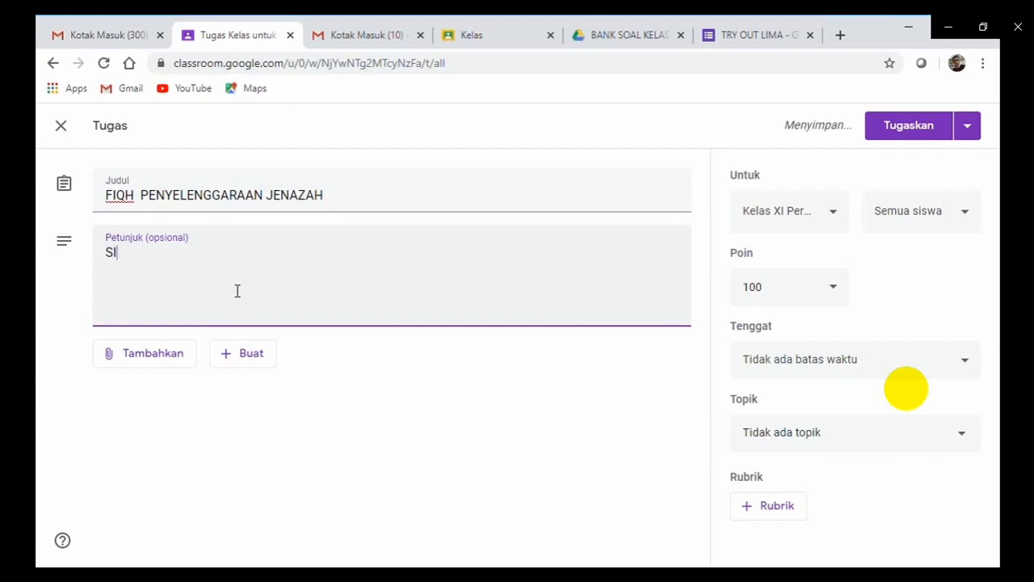
{"action": "type", "text": "LAHKAH "}
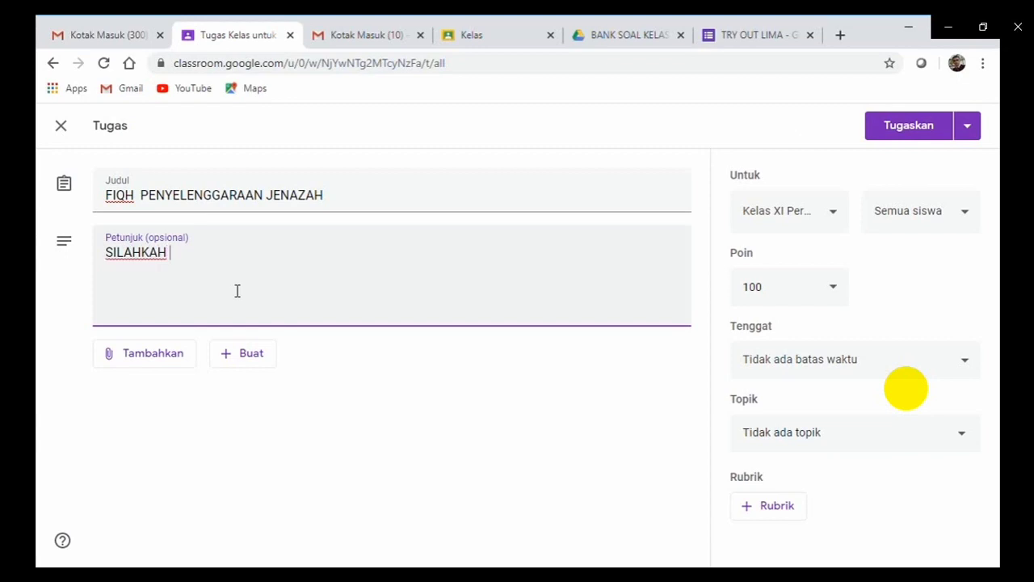
{"action": "type", "text": "BACA PANDUAN P"}
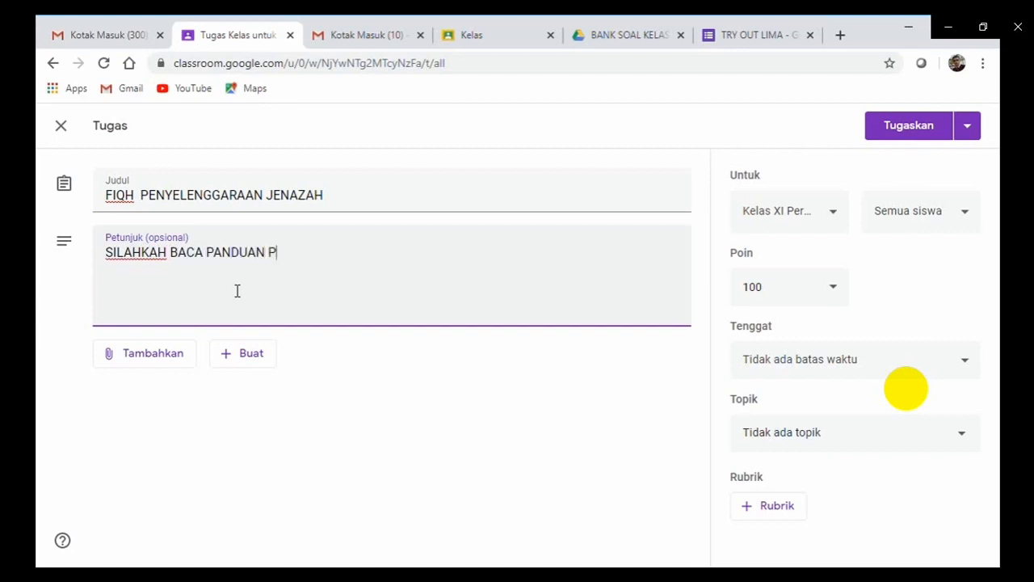
{"action": "type", "text": "ENYELENGGRAAA"}
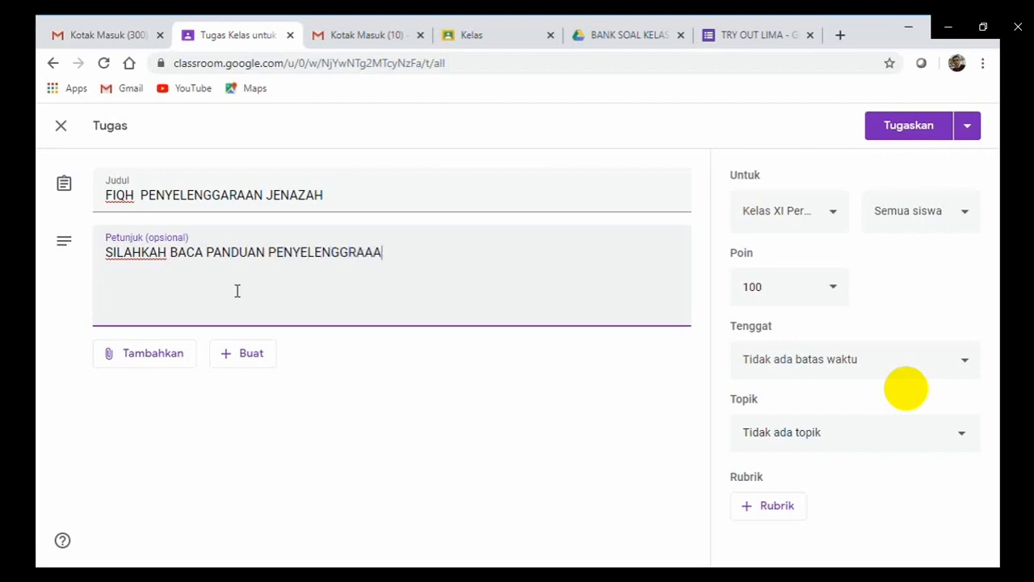
{"action": "type", "text": "N JENAZ"}
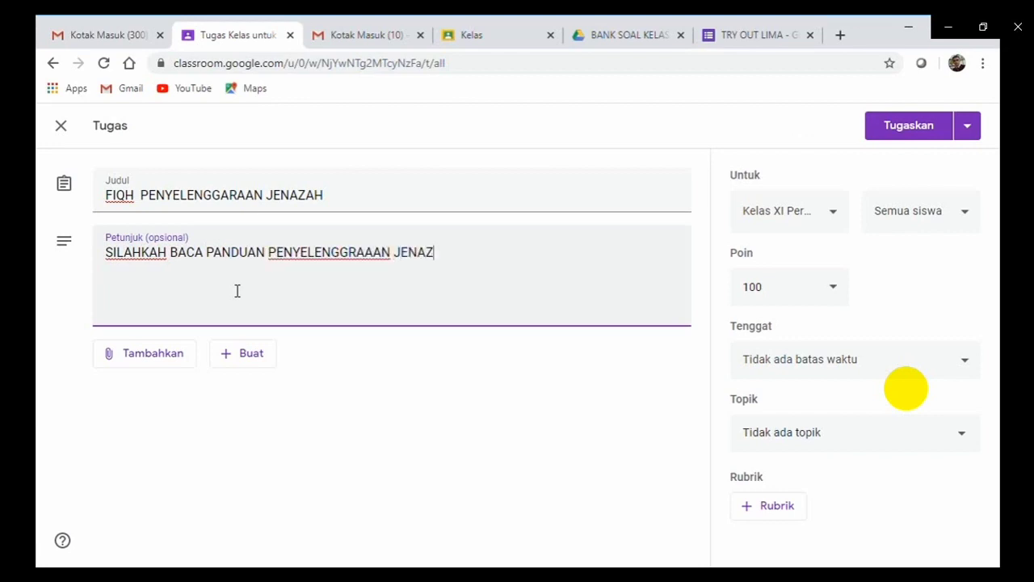
{"action": "type", "text": "AH BERIKUT INI"}
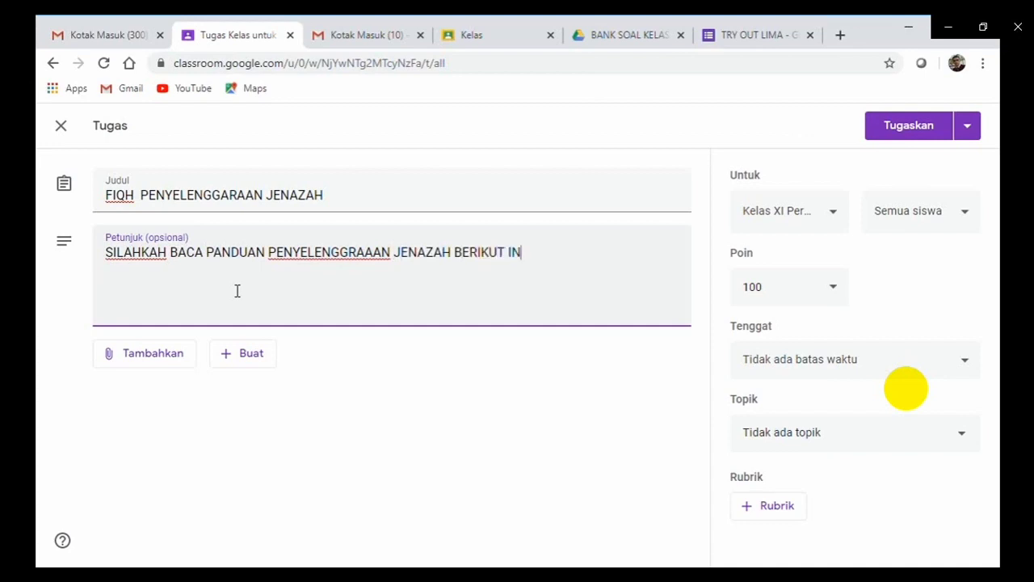
{"action": "left_click", "coordinate": [143, 362]}
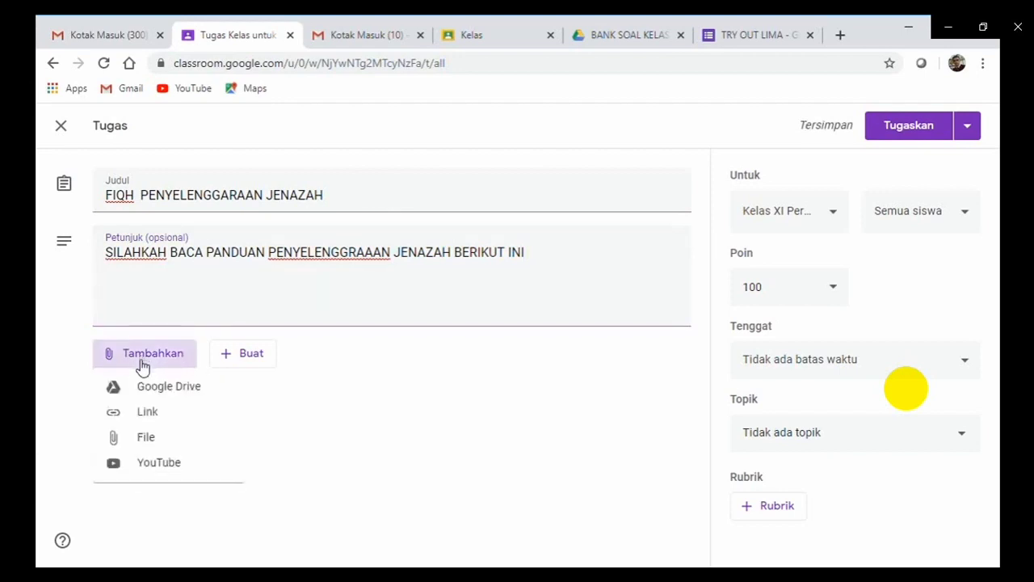
Upload Penyelenggaraan.pptx from this computer as the assignment's attached file.
{"action": "left_click", "coordinate": [145, 440]}
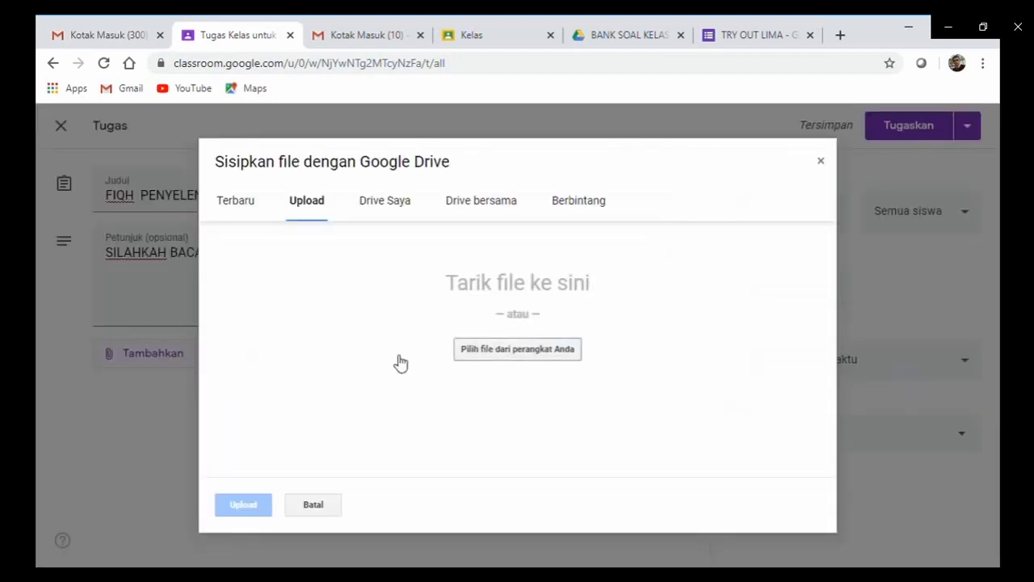
{"action": "left_click", "coordinate": [504, 358]}
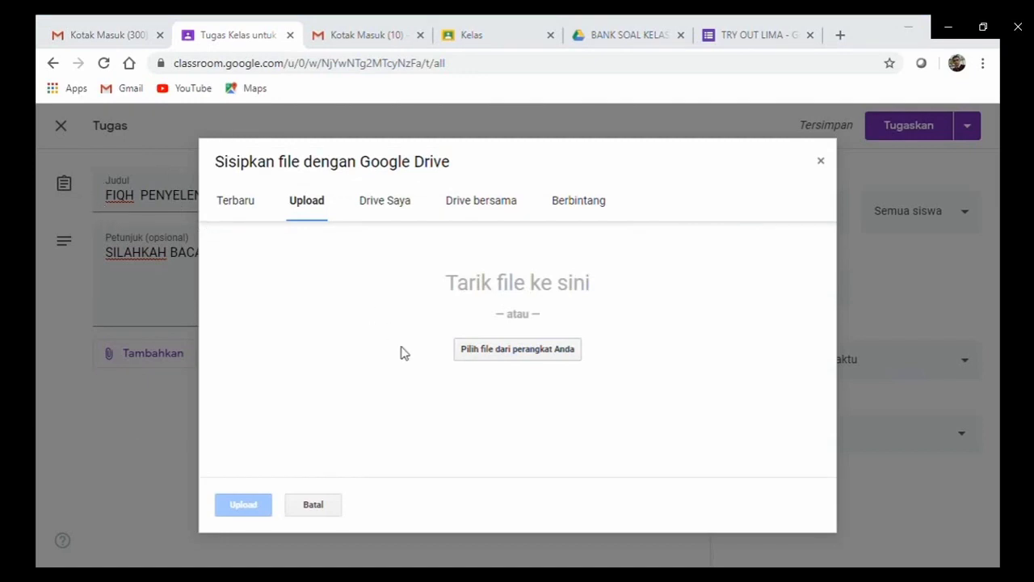
{"action": "left_click", "coordinate": [435, 372]}
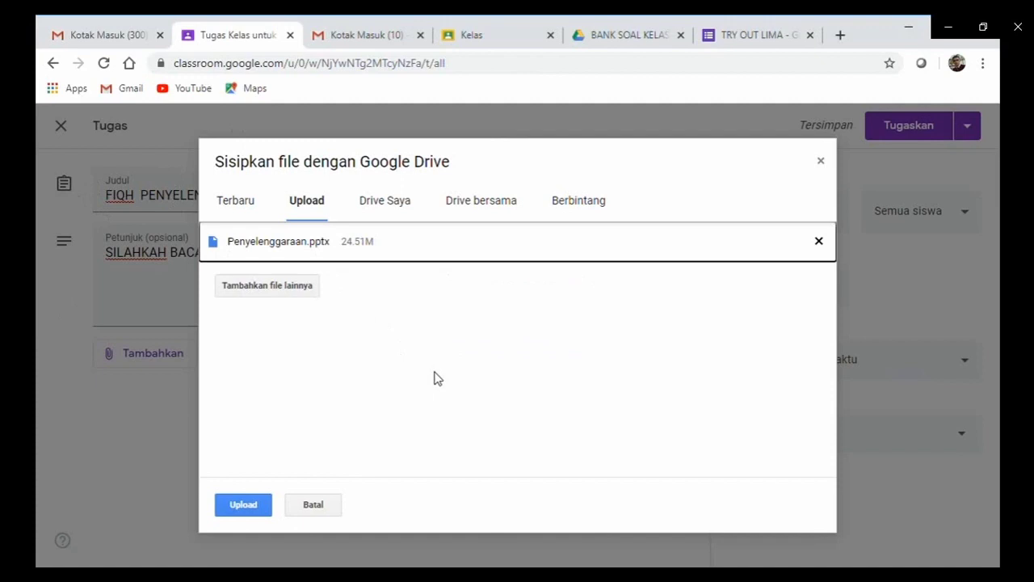
{"action": "left_click", "coordinate": [246, 509]}
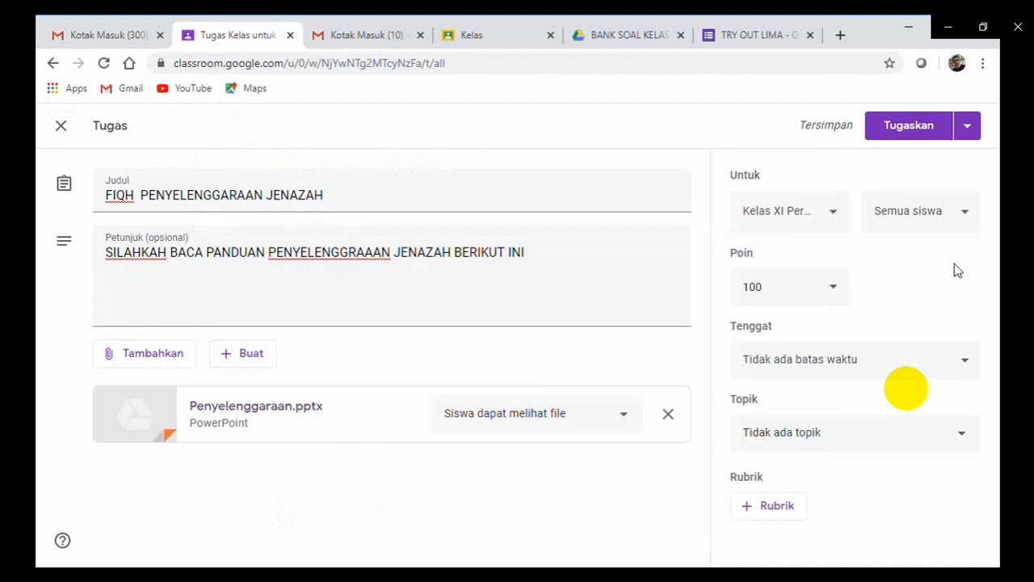
Keep all students and add Kelas Kusus, XI TKJ, RPL 2, RPL 1, Perhotelan 2 and Perhotelan 1.
{"action": "left_click", "coordinate": [966, 214]}
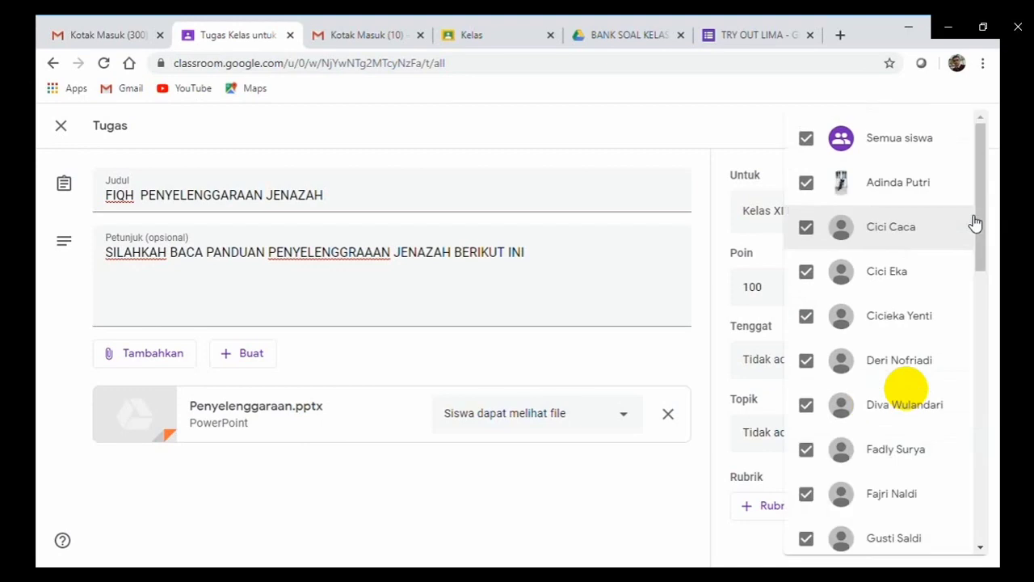
{"action": "left_click", "coordinate": [758, 126]}
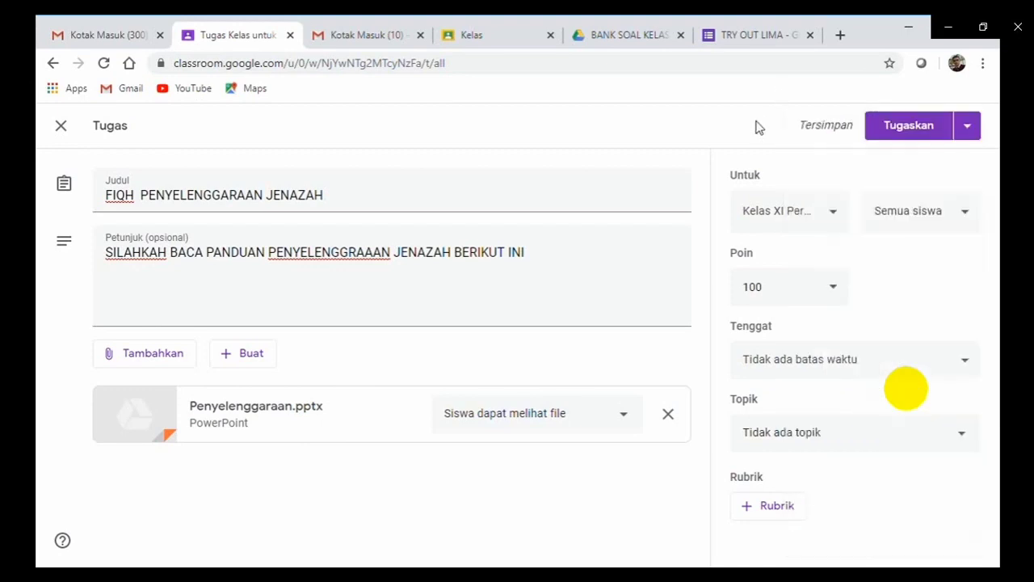
{"action": "left_click", "coordinate": [840, 221]}
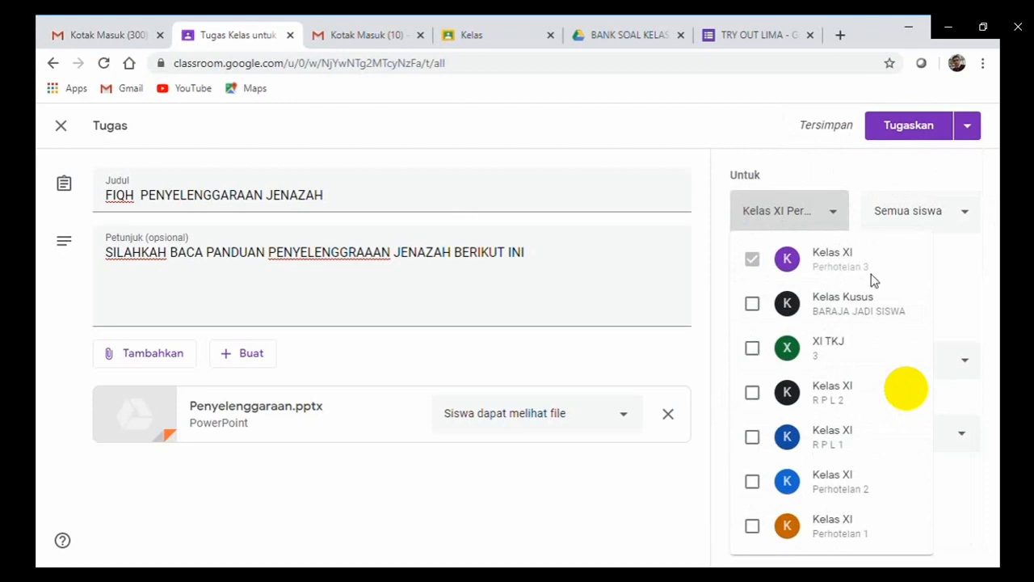
{"action": "left_click", "coordinate": [754, 306]}
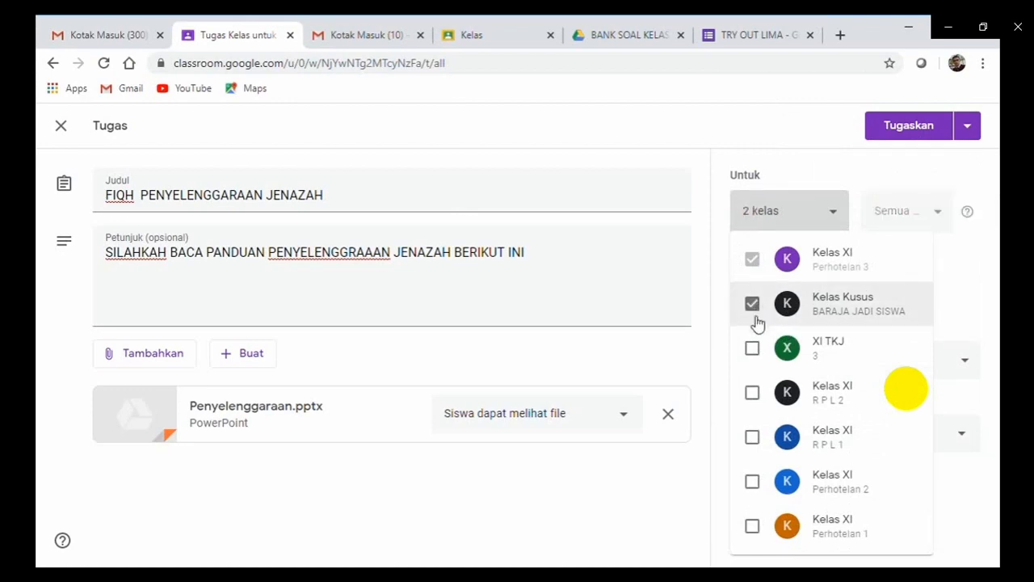
{"action": "left_click", "coordinate": [752, 348]}
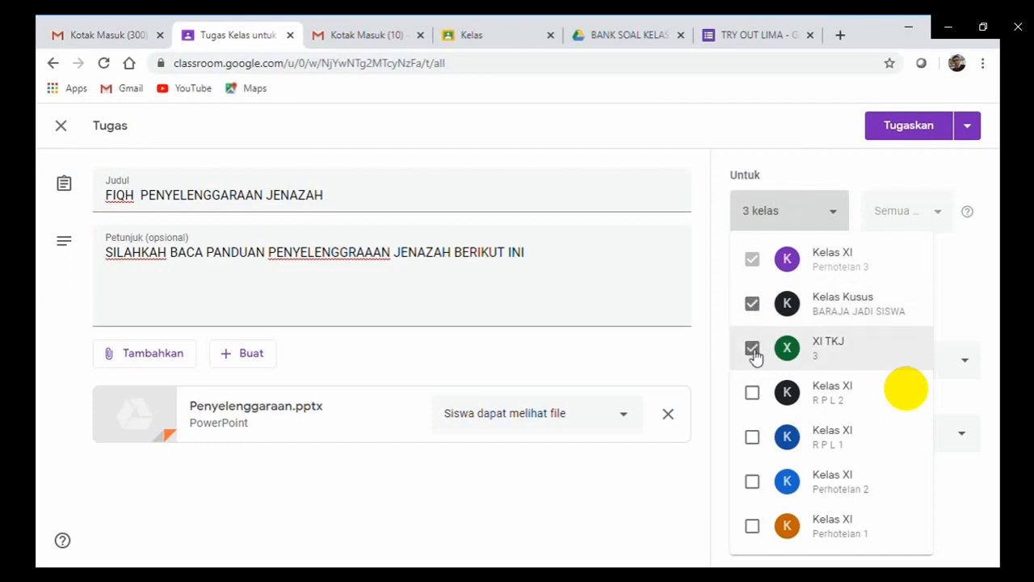
{"action": "left_click", "coordinate": [754, 392]}
{"action": "left_click", "coordinate": [753, 437]}
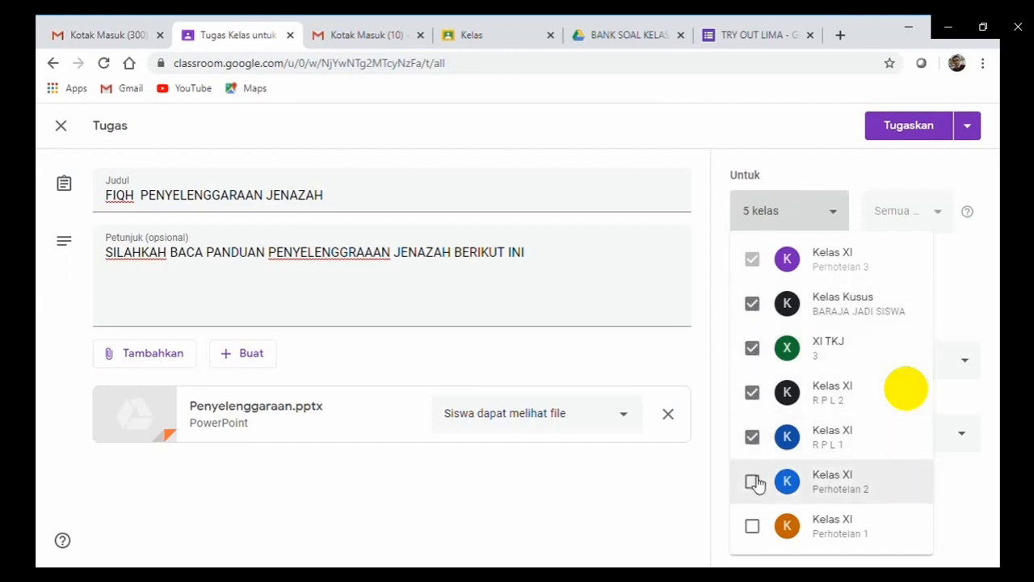
{"action": "left_click", "coordinate": [753, 480]}
{"action": "left_click", "coordinate": [754, 526]}
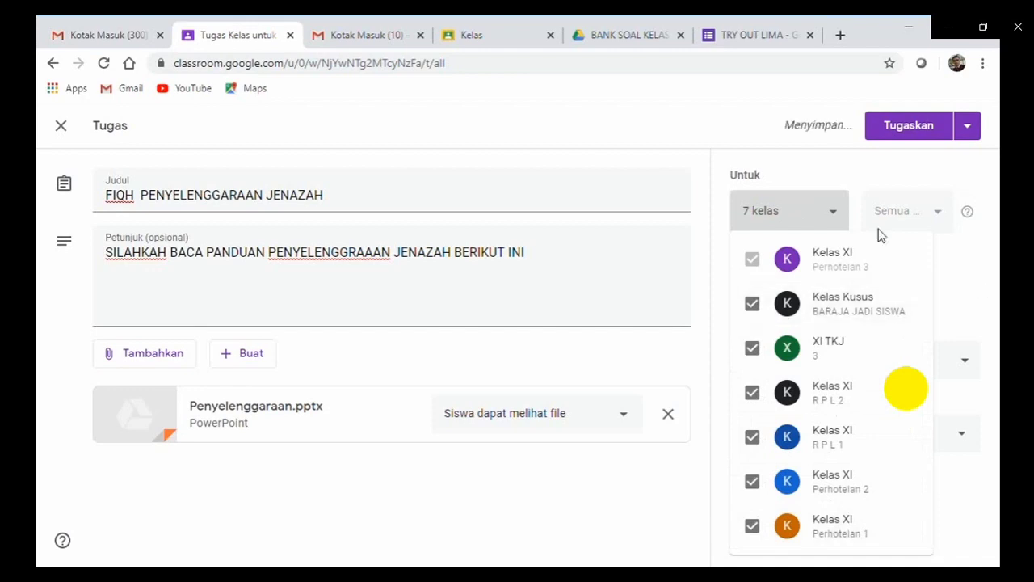
{"action": "left_click", "coordinate": [837, 217]}
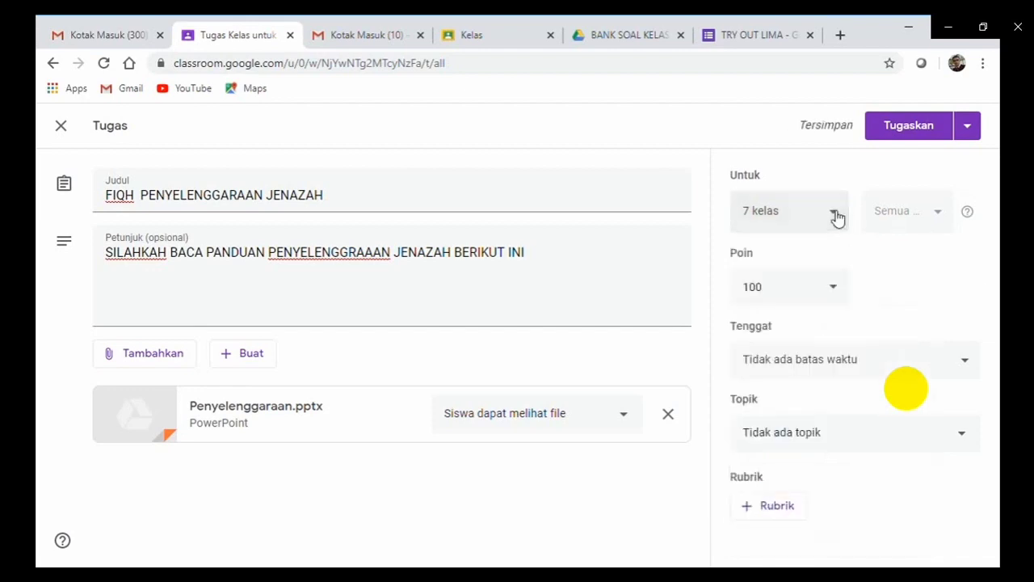
Keep the assignment at 100 points and set its due date to 2 June 2020, 23.59.
{"action": "left_click", "coordinate": [837, 292]}
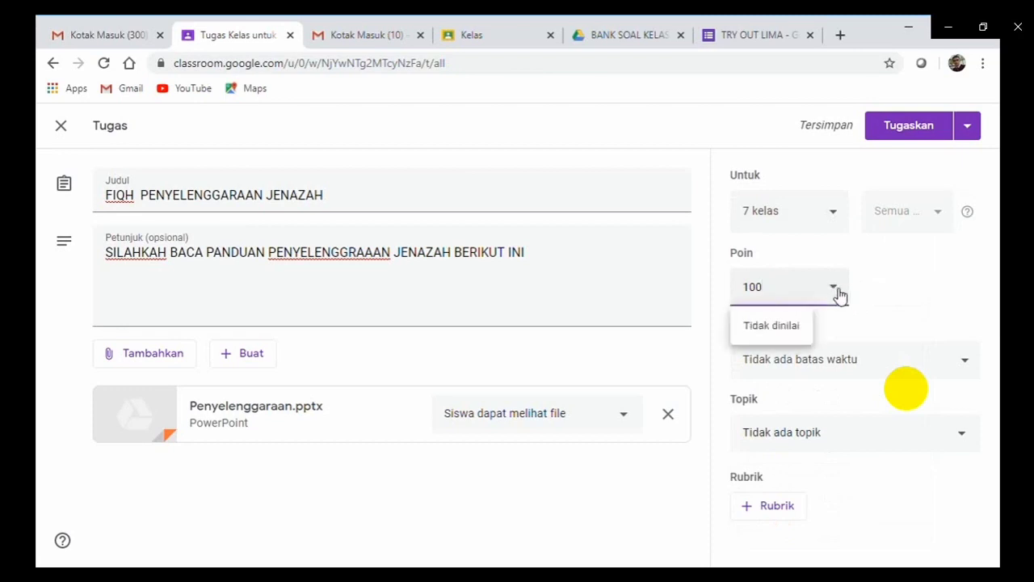
{"action": "left_click", "coordinate": [872, 309]}
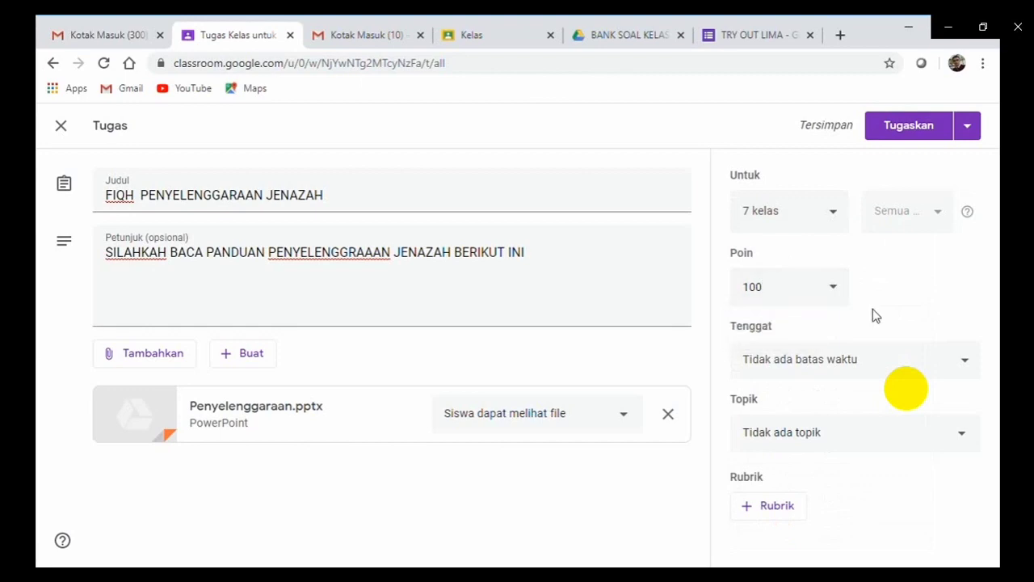
{"action": "left_click", "coordinate": [970, 363]}
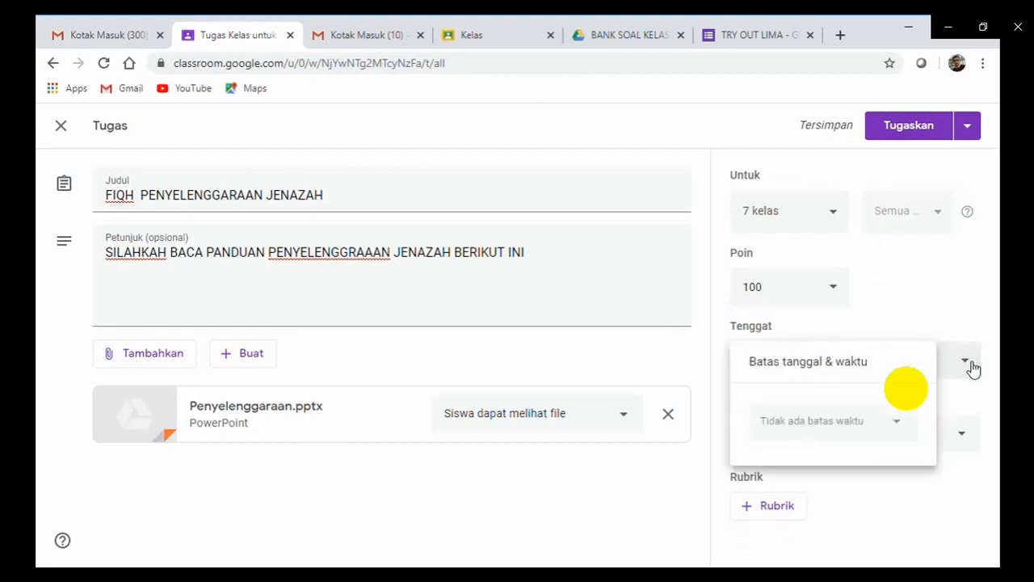
{"action": "left_click", "coordinate": [899, 424]}
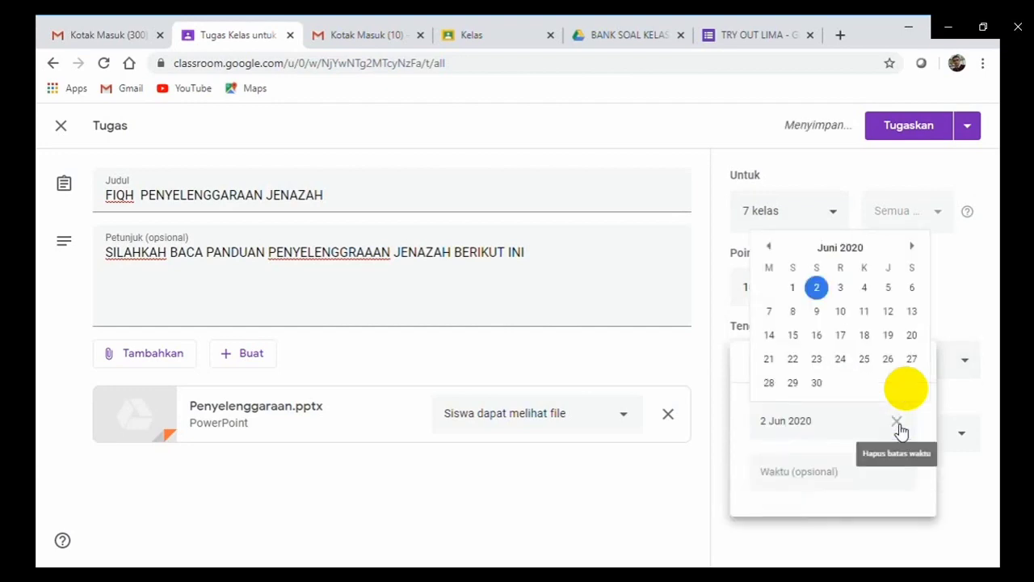
{"action": "left_click", "coordinate": [818, 289]}
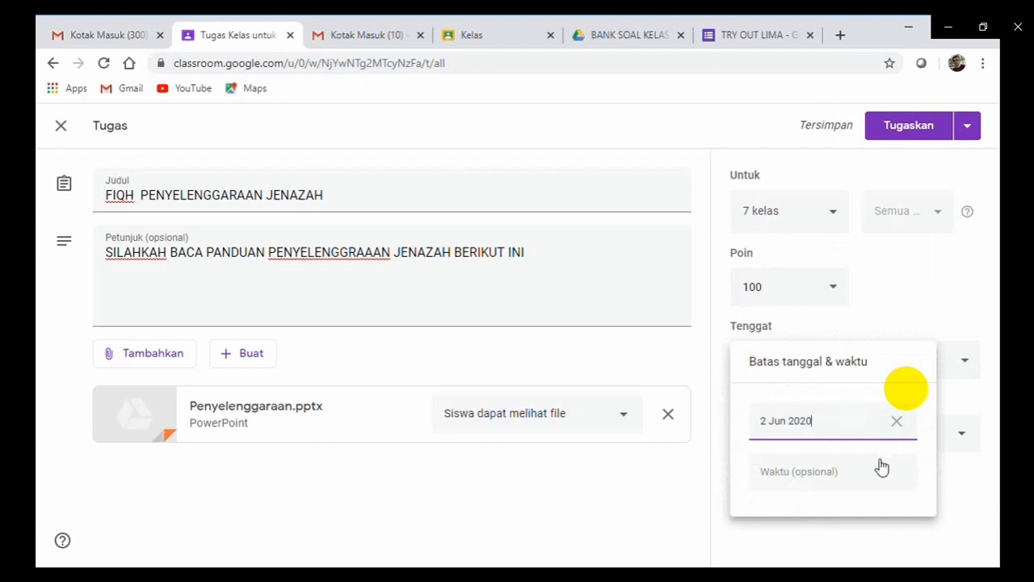
{"action": "left_click", "coordinate": [825, 478]}
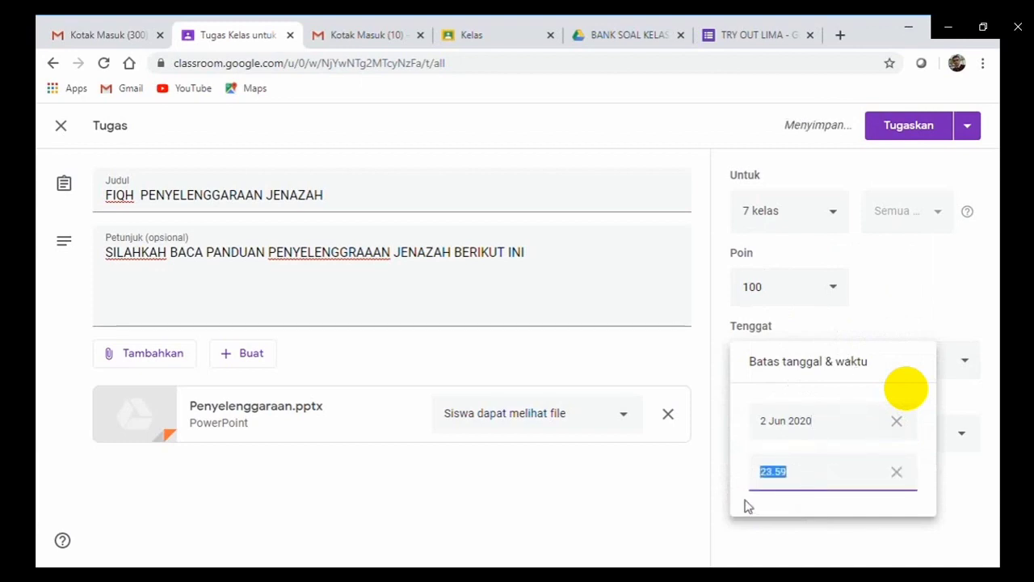
{"action": "left_click", "coordinate": [999, 509]}
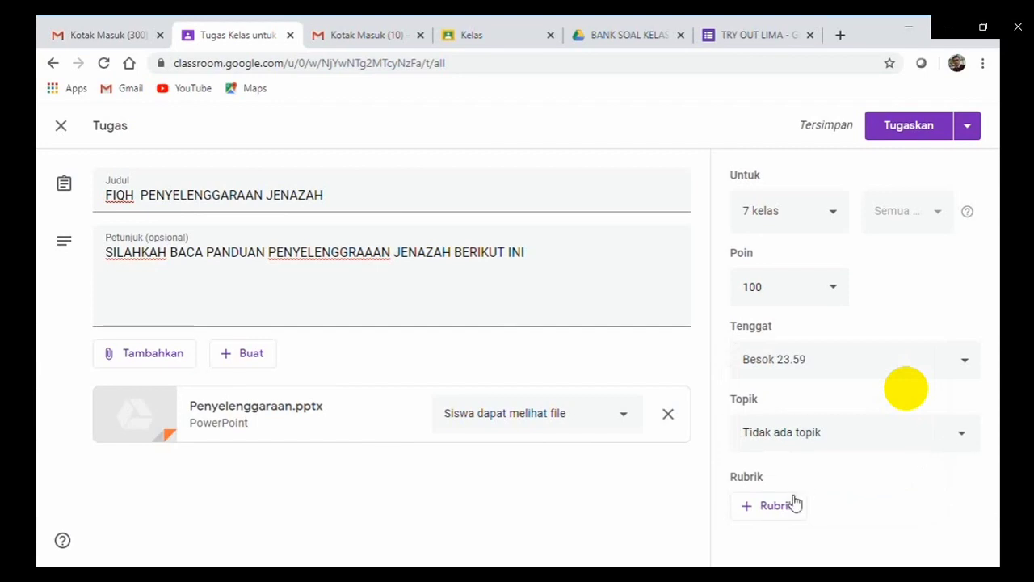
{"action": "left_click", "coordinate": [968, 435]}
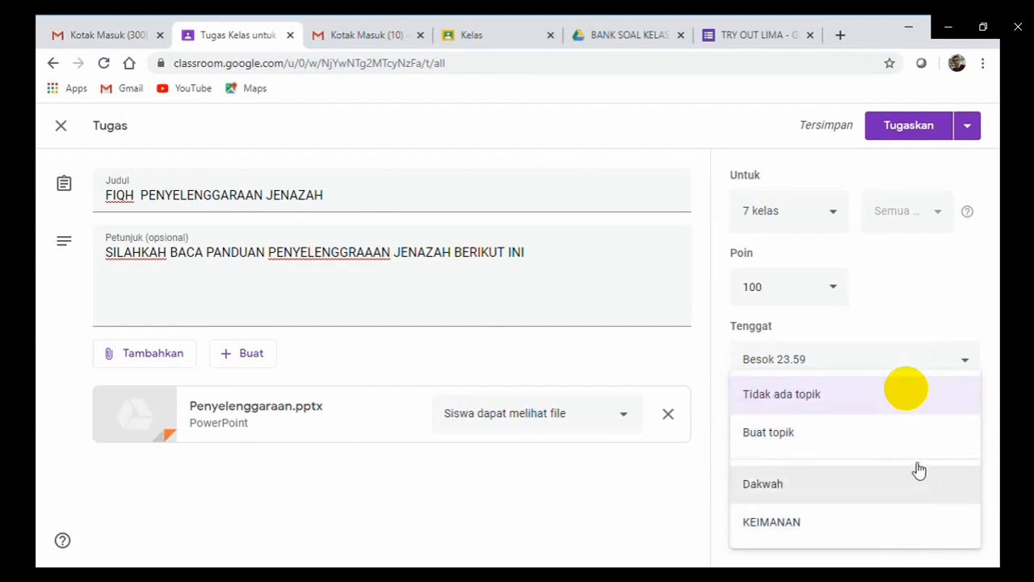
Create the new topic 'MATERI FIQH' for the assignment.
{"action": "left_click", "coordinate": [851, 450]}
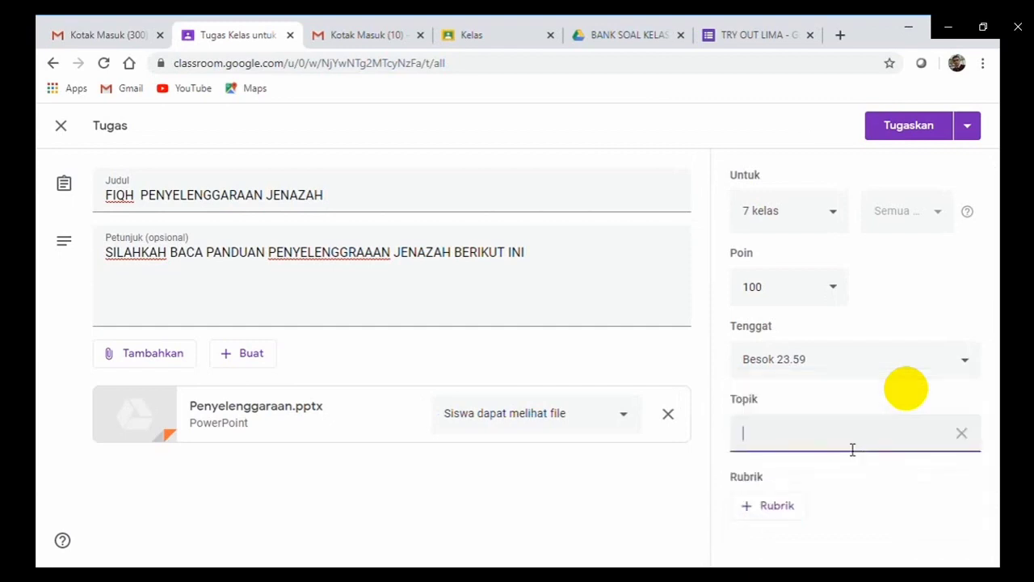
{"action": "type", "text": "MATERI FIQH"}
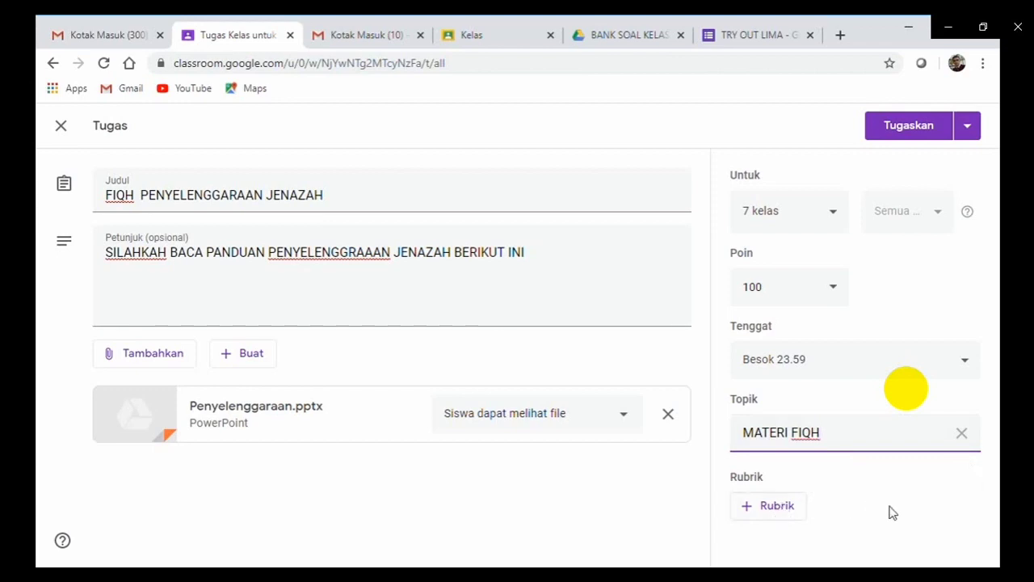
{"action": "left_click", "coordinate": [921, 511]}
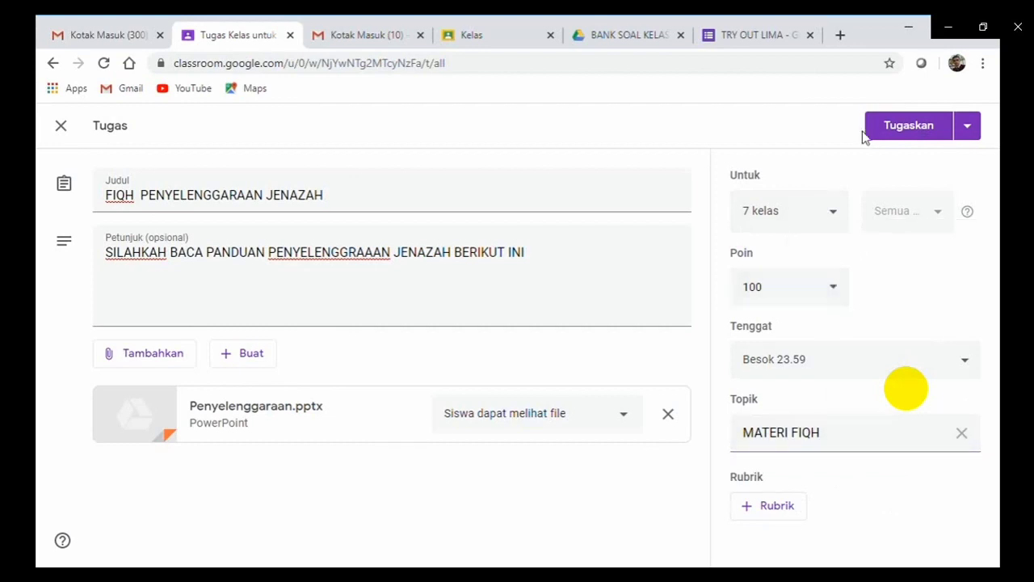
Assign the FIQH PENYELENGGARAAN JENAZAH assignment to the seven selected classes.
{"action": "left_click", "coordinate": [887, 140]}
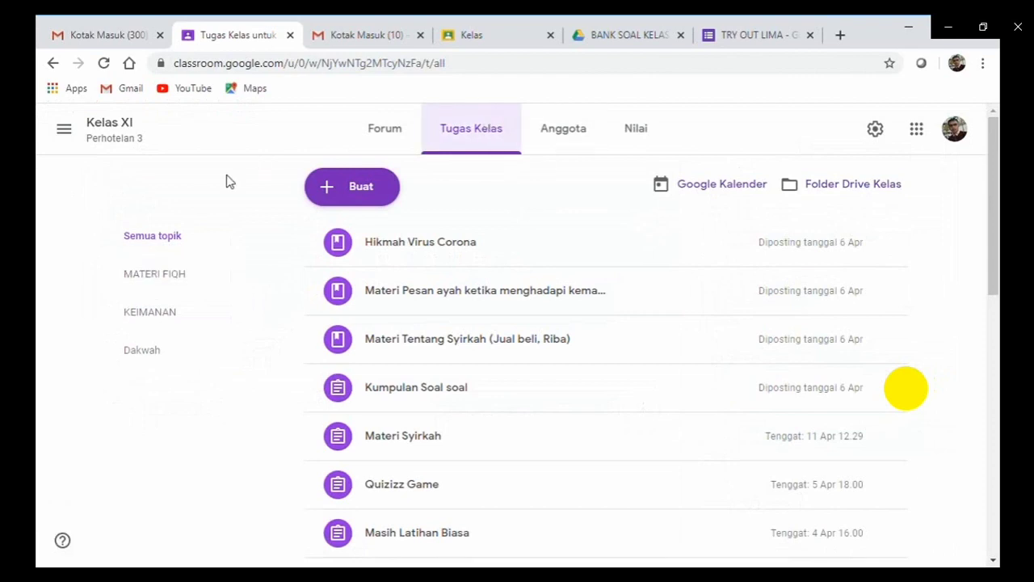
View the posted assignment under MATERI FIQH, then return to the full classwork list.
{"action": "left_click", "coordinate": [169, 283]}
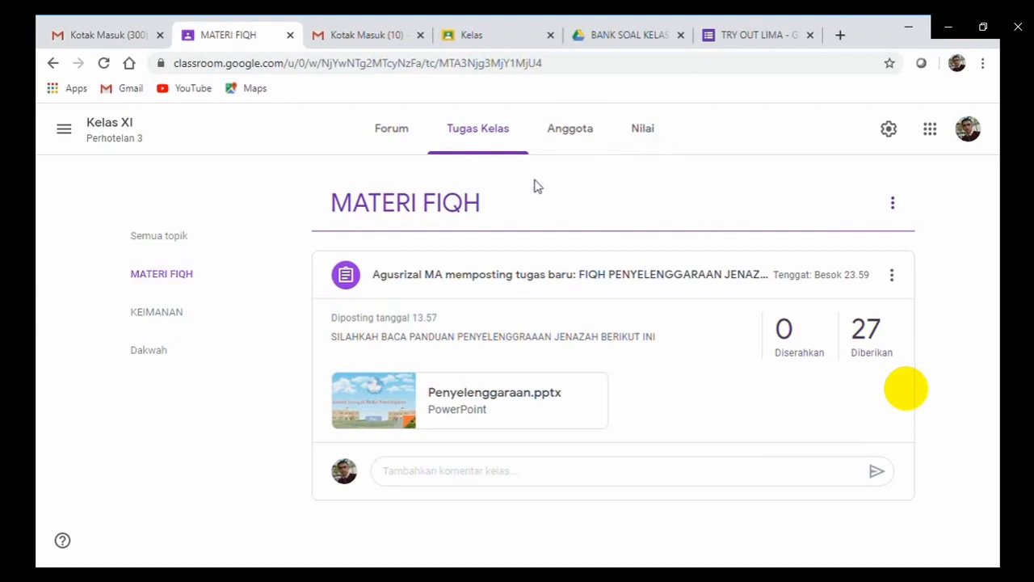
{"action": "left_click", "coordinate": [476, 144]}
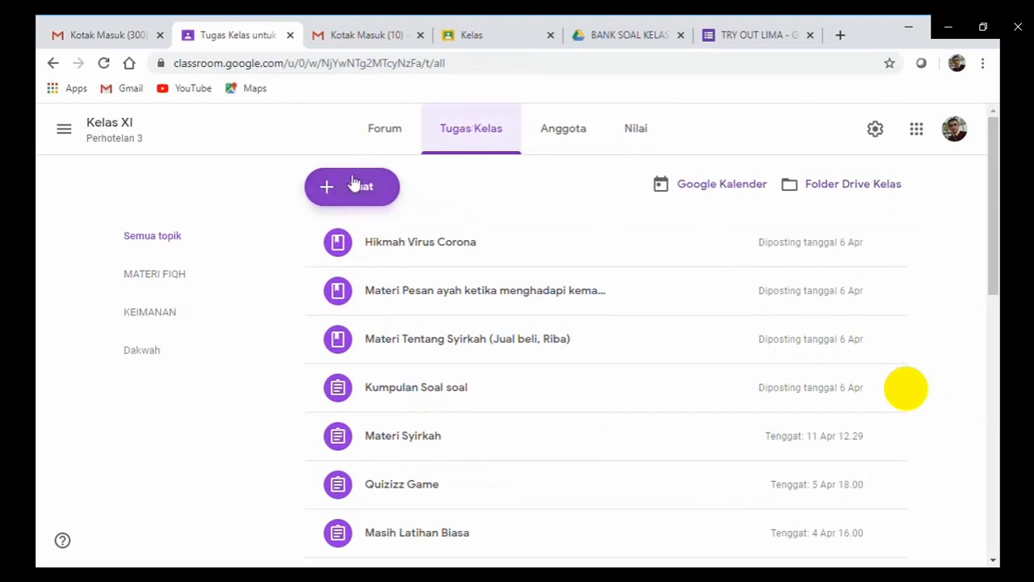
{"action": "left_click", "coordinate": [334, 196]}
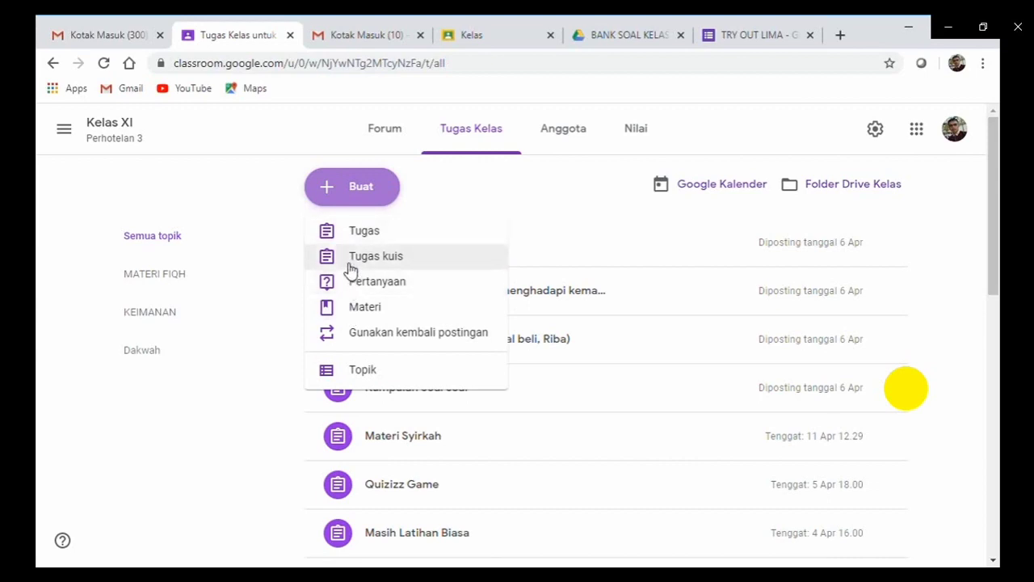
Create a new quiz assignment with a Blank Quiz form attached.
{"action": "left_click", "coordinate": [351, 267]}
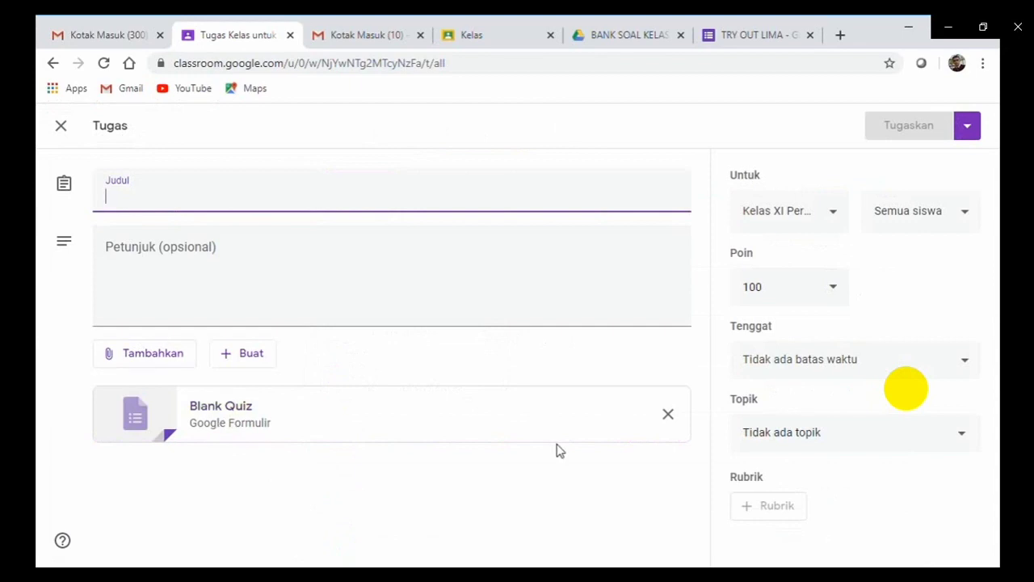
{"action": "left_click", "coordinate": [163, 360]}
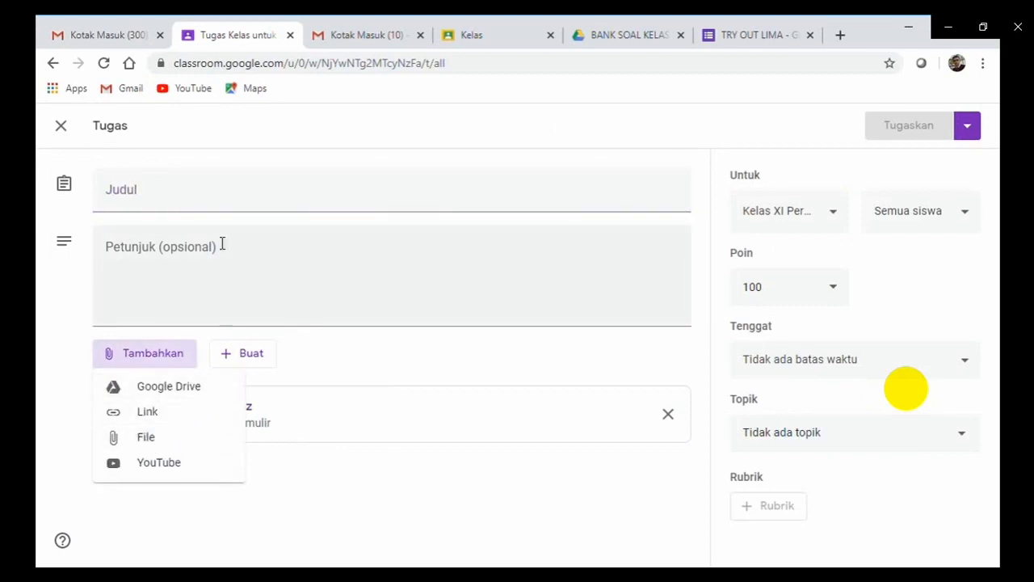
{"action": "key", "text": "Escape"}
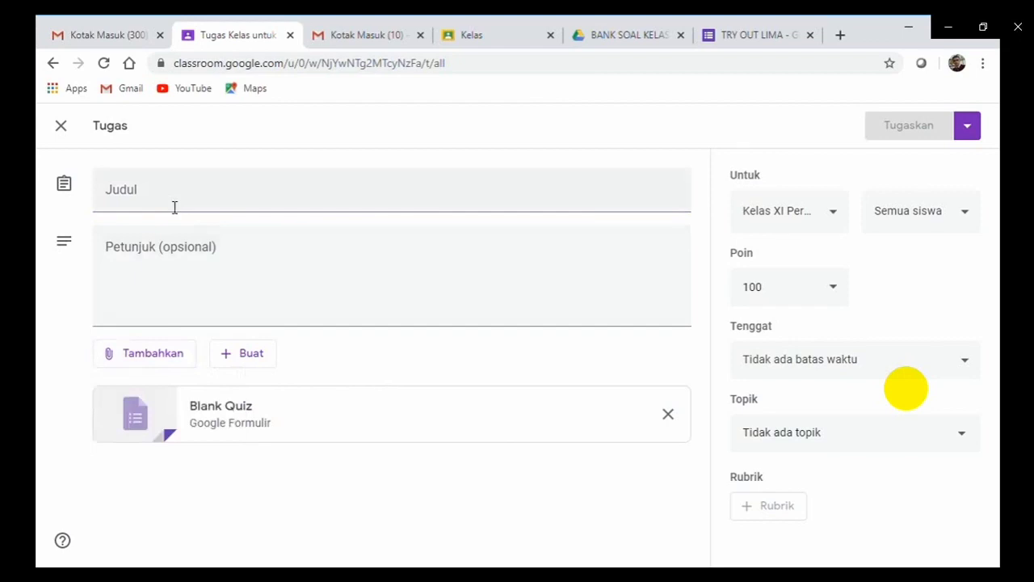
Title the quiz 'UJIAN' with instructions 'KERJAKAN SOAL DALAM LINK INI'.
{"action": "left_click", "coordinate": [175, 207]}
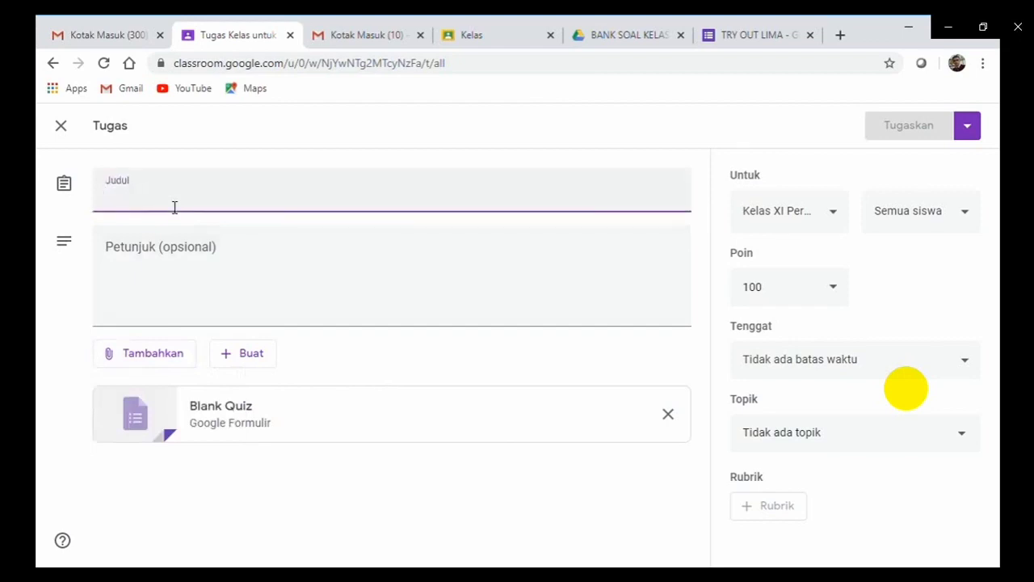
{"action": "type", "text": "UJIAN"}
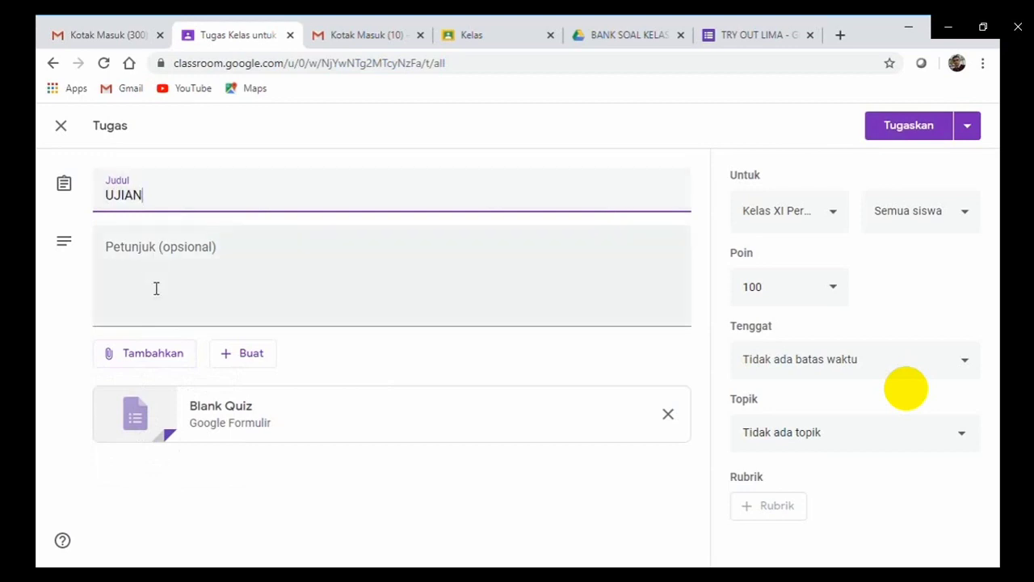
{"action": "left_click", "coordinate": [156, 288]}
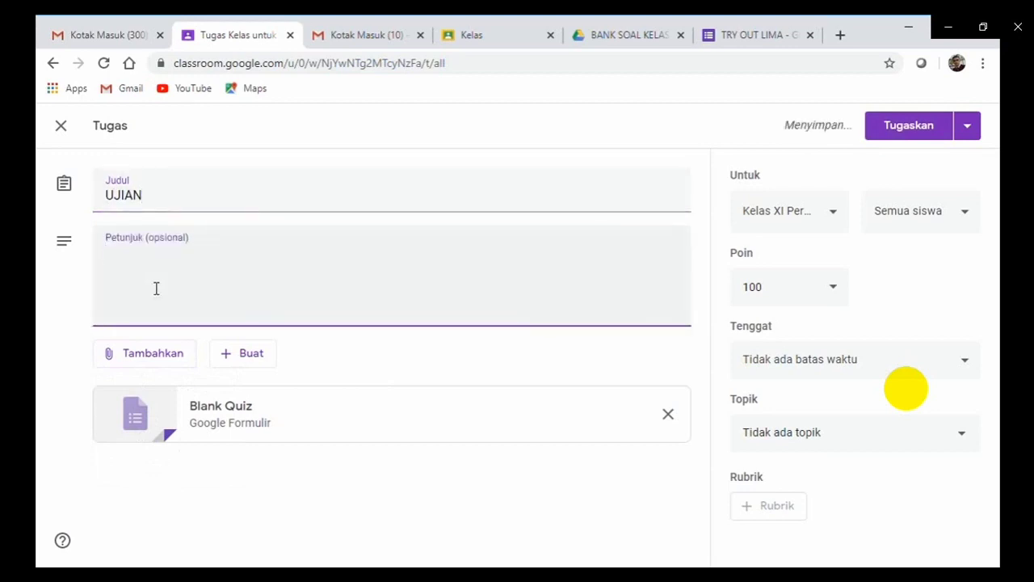
{"action": "type", "text": "KES"}
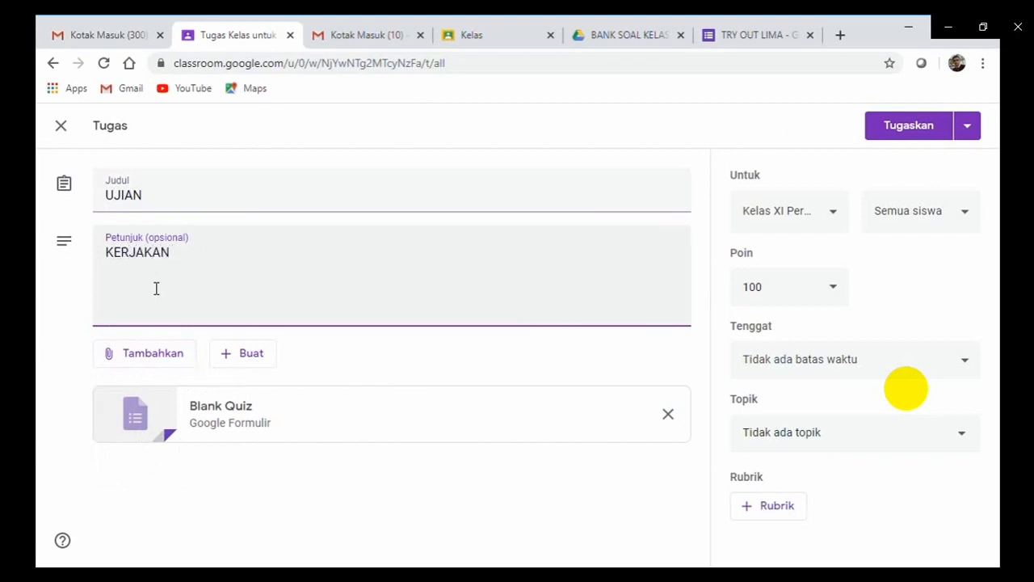
{"action": "type", "text": "OAL DALAM LINK INI"}
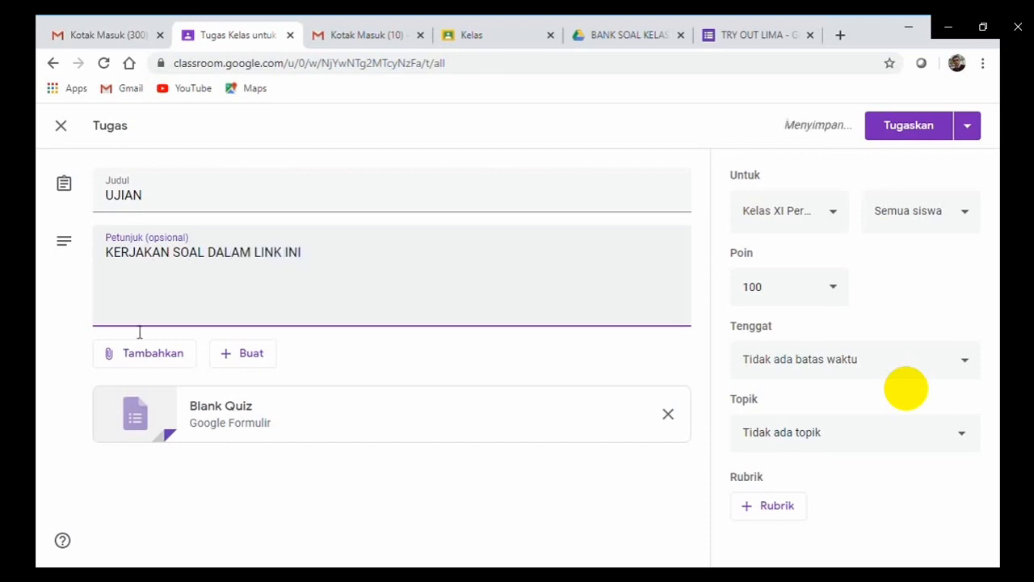
Start attaching a web link to the UJIAN quiz.
{"action": "left_click", "coordinate": [142, 359]}
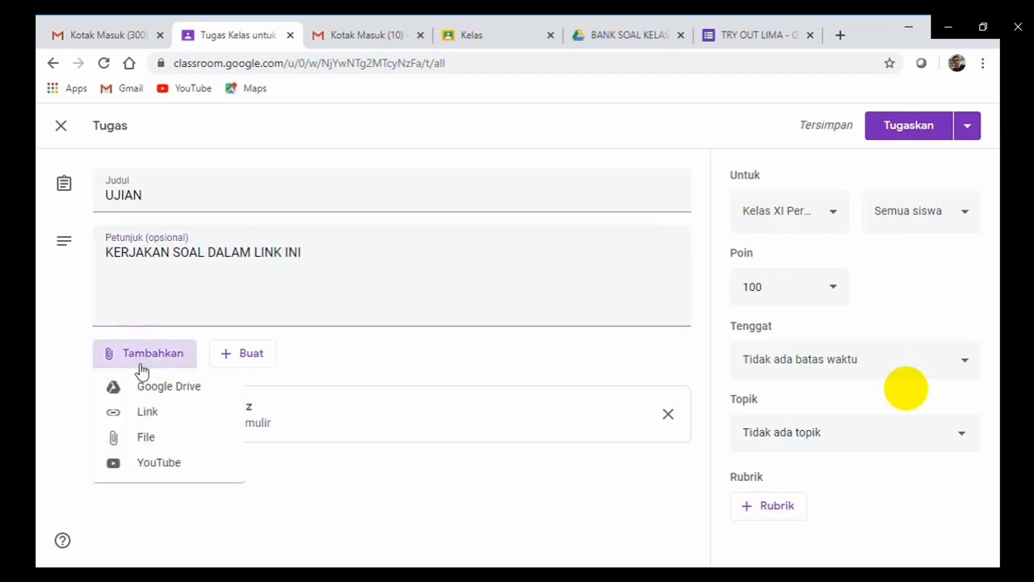
{"action": "left_click", "coordinate": [138, 414]}
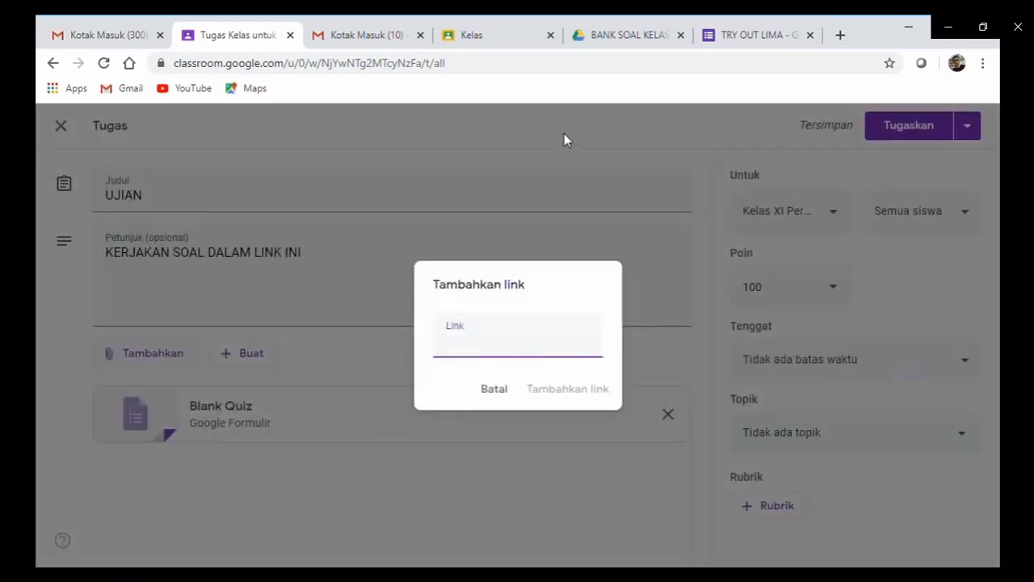
{"action": "left_click", "coordinate": [725, 39]}
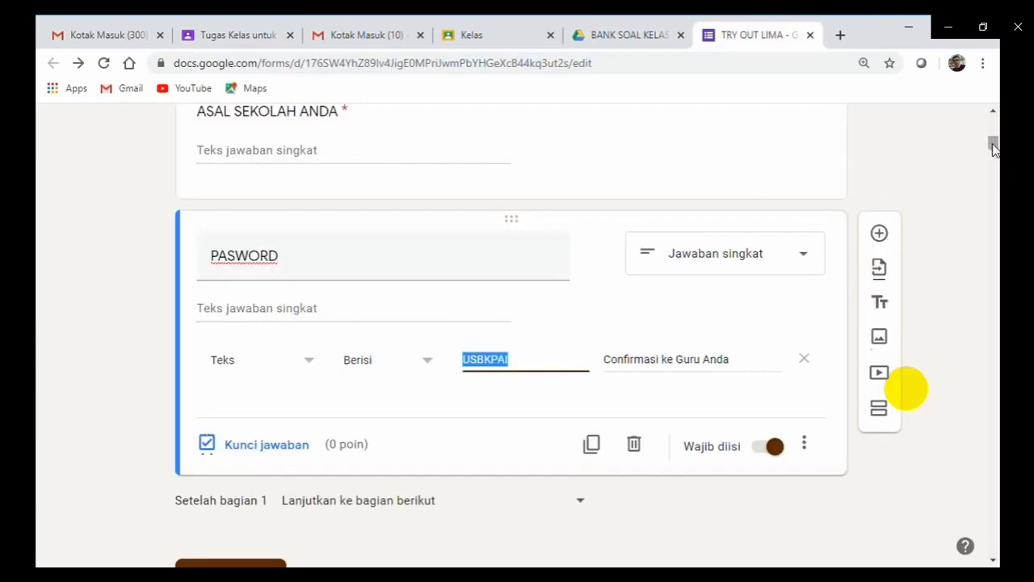
Copy the TRY OUT LIMA form's shortened share link and return to Classroom.
{"action": "left_click_drag", "start_coordinate": [994, 149], "coordinate": [994, 117]}
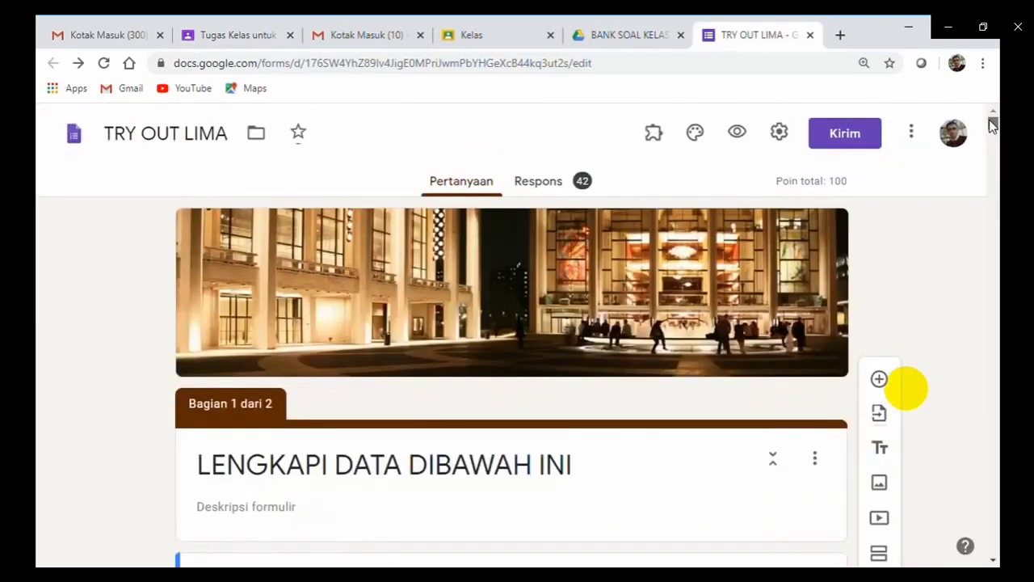
{"action": "left_click", "coordinate": [859, 141]}
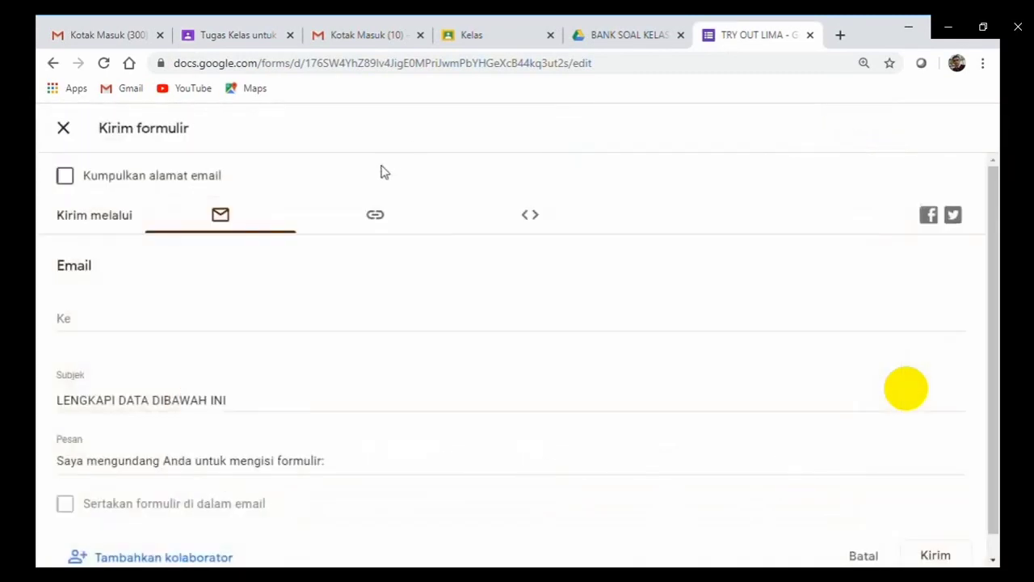
{"action": "left_click", "coordinate": [377, 214]}
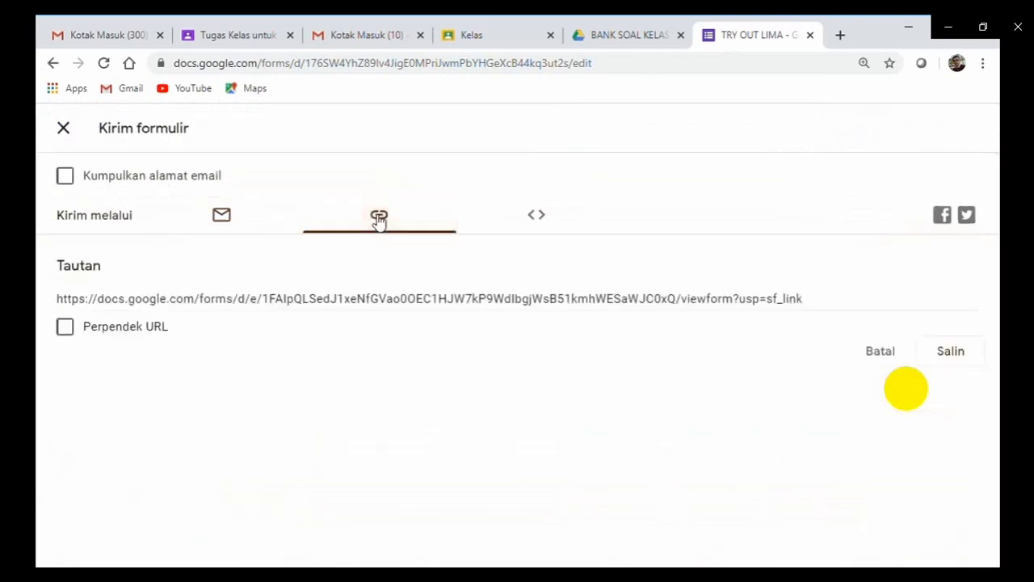
{"action": "left_click", "coordinate": [69, 329]}
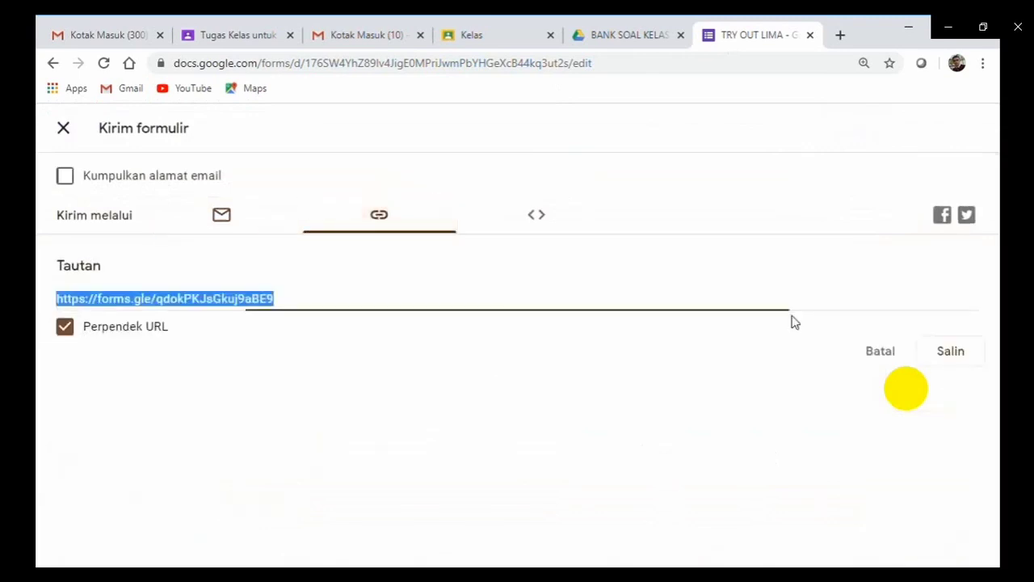
{"action": "left_click", "coordinate": [955, 360]}
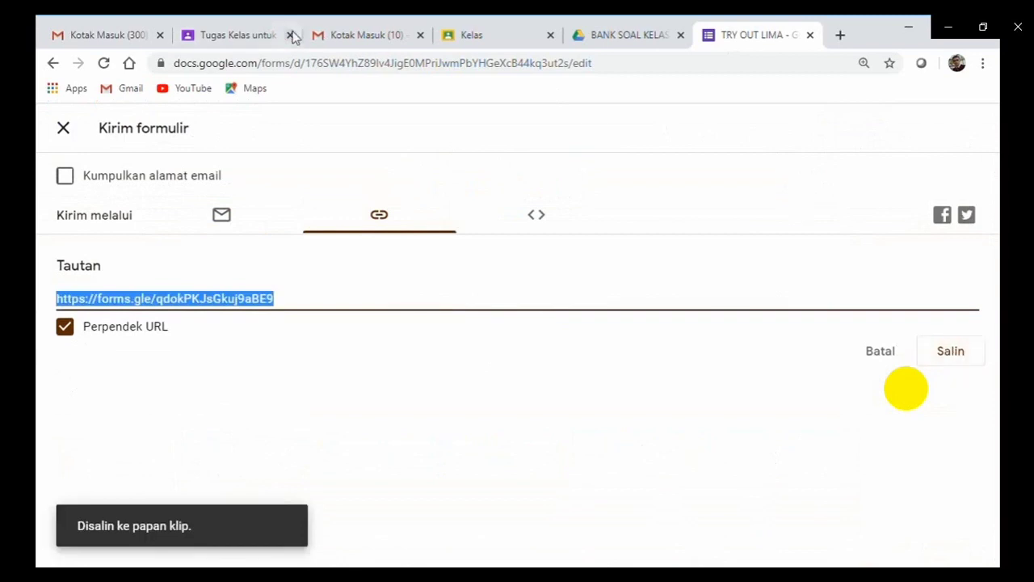
{"action": "left_click", "coordinate": [246, 50]}
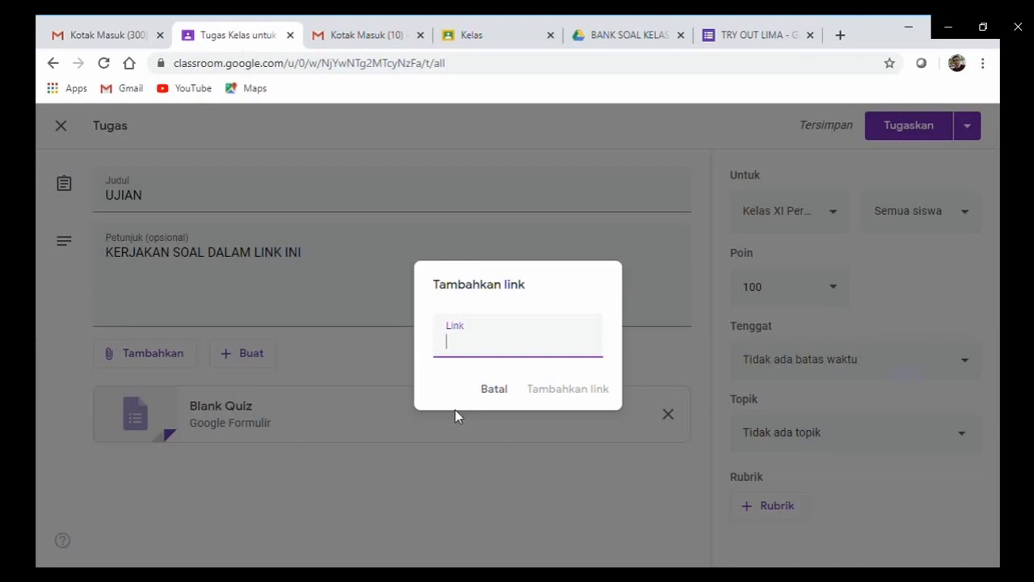
Paste and attach the forms.gle link to UJIAN, leaving all students as recipients.
{"action": "type", "text": "https://forms.gle/gdokPKJsGkuj9aBE9"}
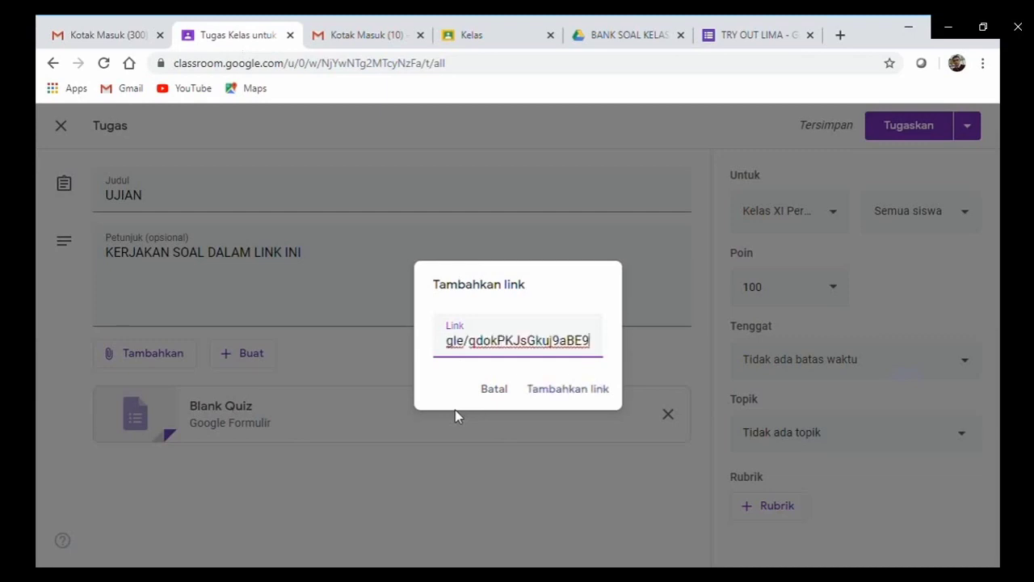
{"action": "left_click", "coordinate": [570, 391]}
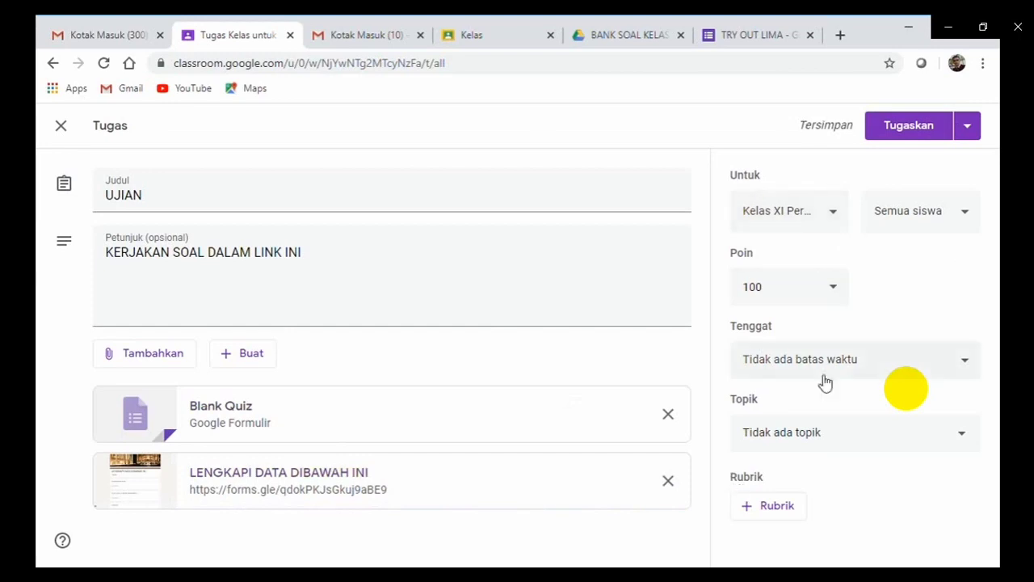
{"action": "left_click", "coordinate": [970, 224]}
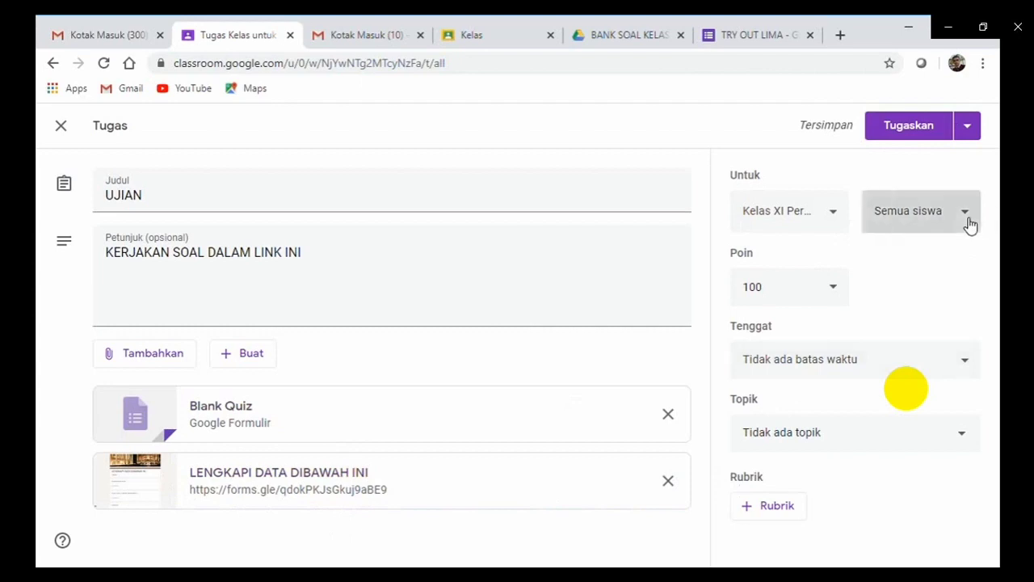
{"action": "left_click", "coordinate": [715, 135]}
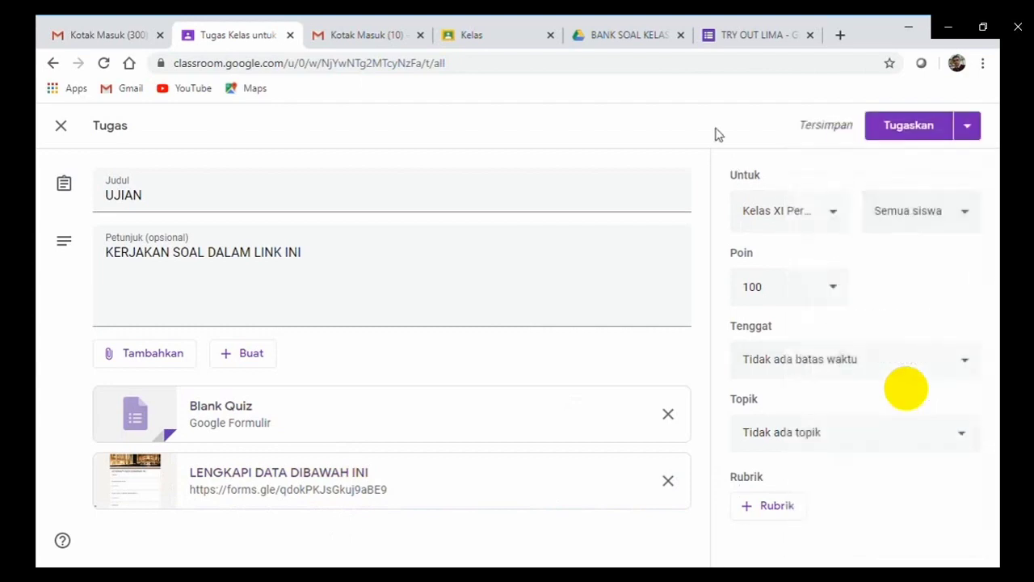
Tick Kelas Kusus, XI TKJ, RPL 2, RPL 1 and Perhotelan 2 in the class list for UJIAN.
{"action": "left_click", "coordinate": [841, 216]}
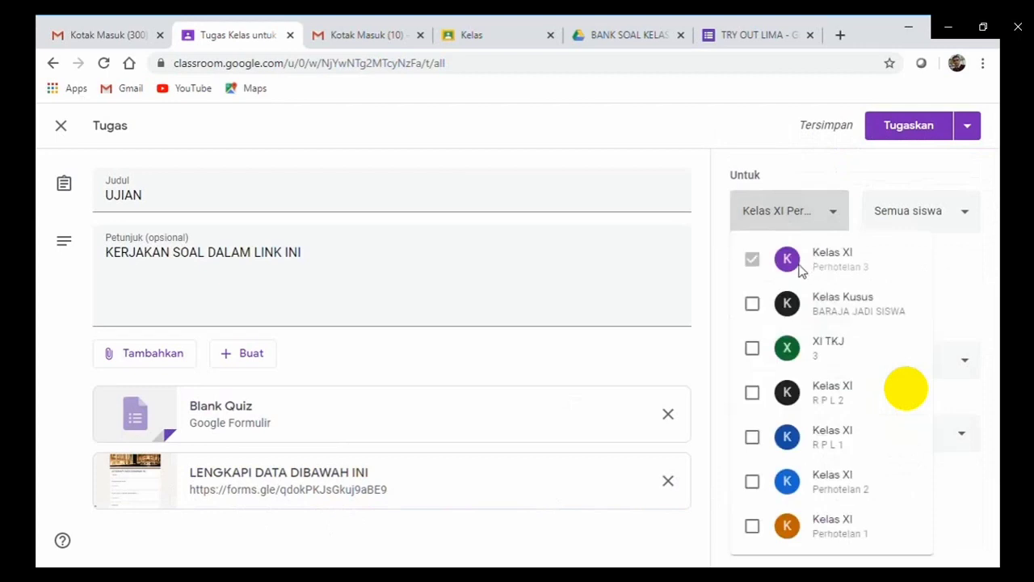
{"action": "left_click", "coordinate": [753, 306]}
{"action": "left_click", "coordinate": [752, 349]}
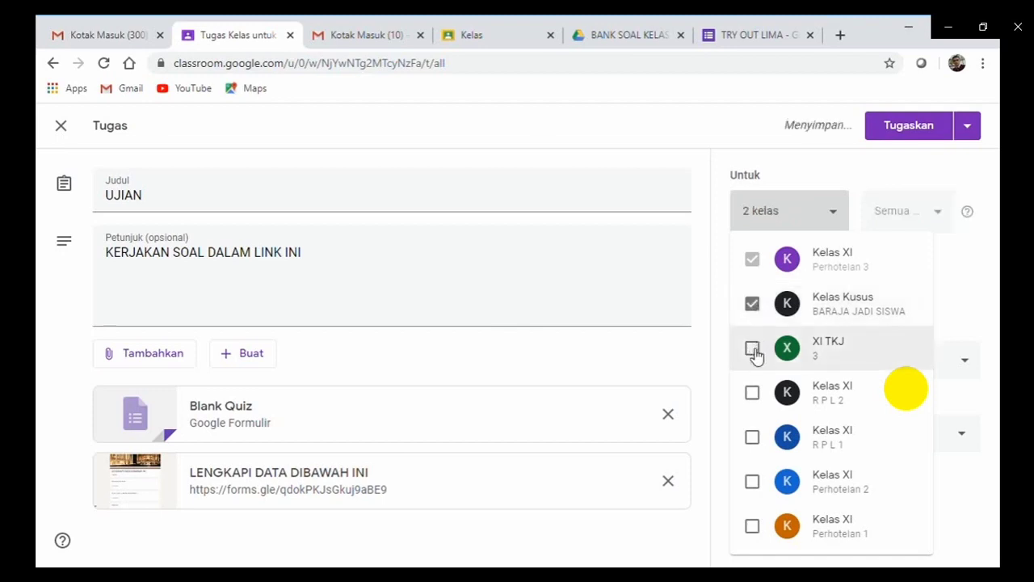
{"action": "left_click", "coordinate": [753, 395]}
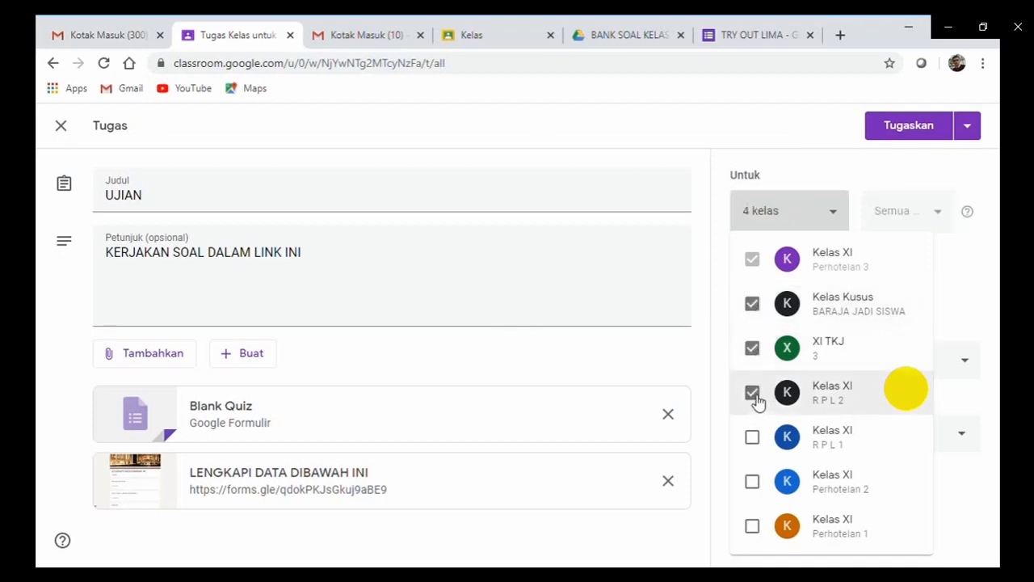
{"action": "left_click", "coordinate": [755, 441]}
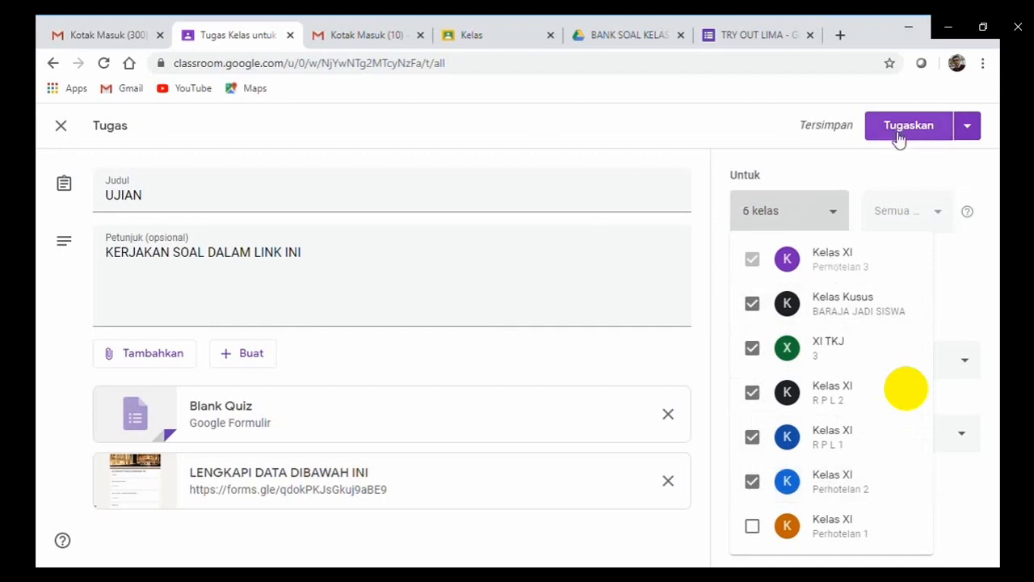
{"action": "left_click", "coordinate": [975, 311]}
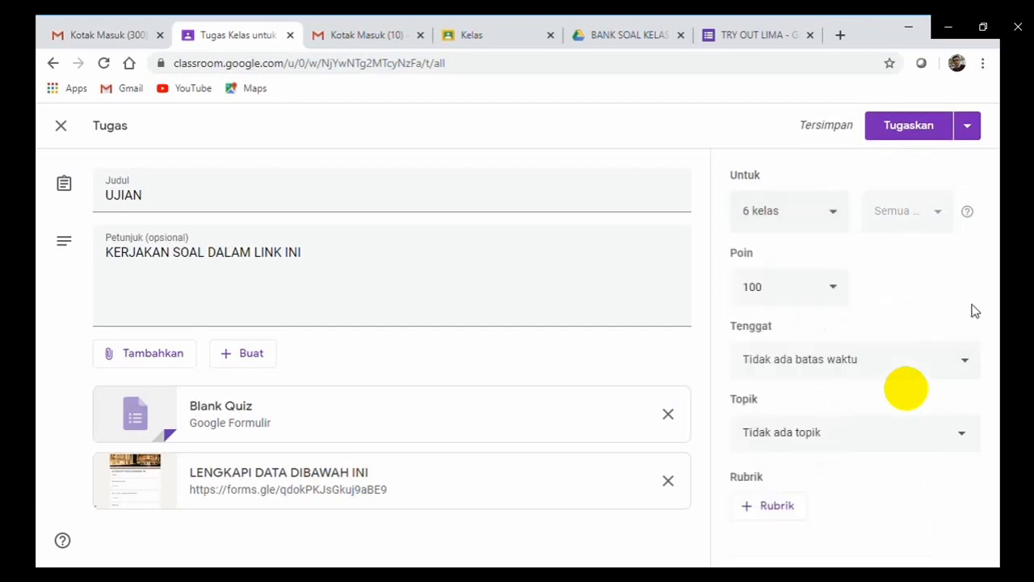
Set the UJIAN deadline time to 17.00, correcting the date from 2 June to 1 June 2020.
{"action": "left_click", "coordinate": [969, 365]}
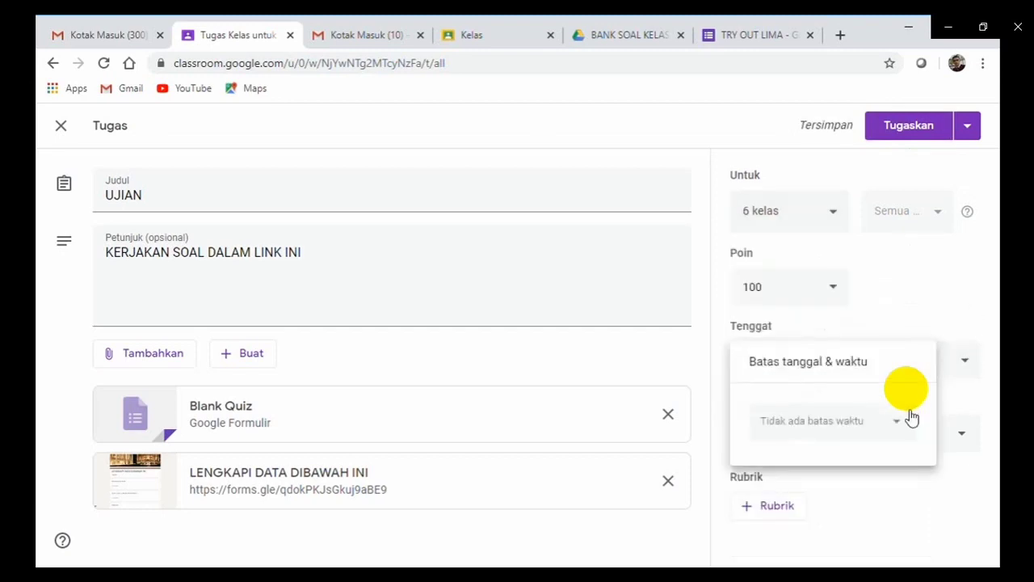
{"action": "left_click", "coordinate": [907, 424]}
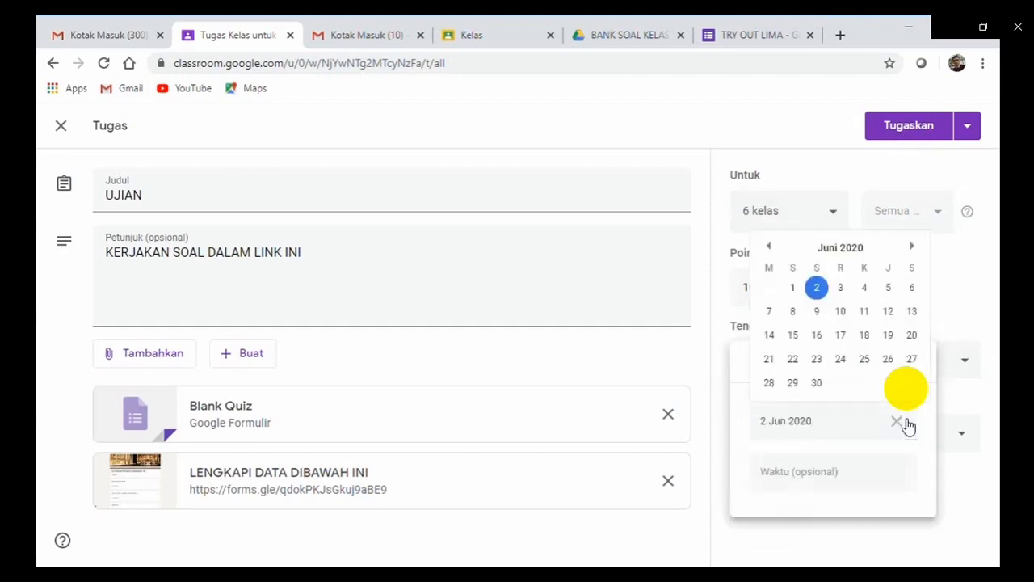
{"action": "left_click", "coordinate": [822, 294]}
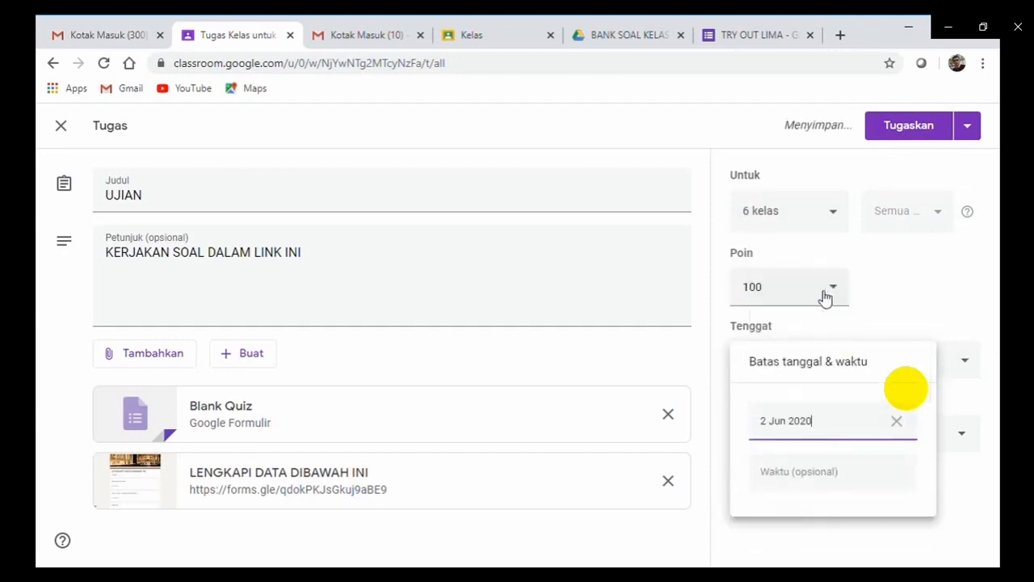
{"action": "left_click", "coordinate": [820, 479]}
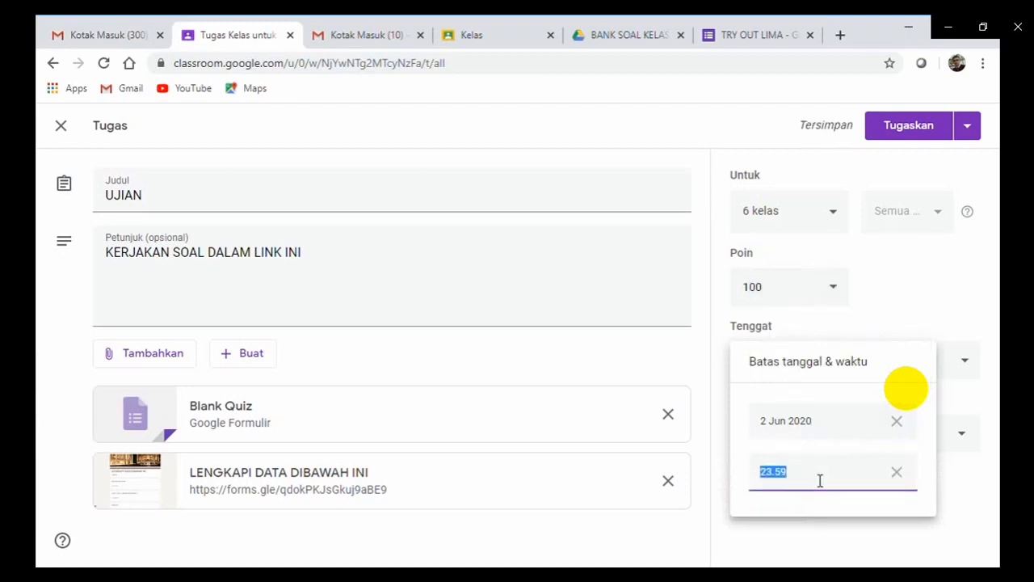
{"action": "type", "text": "17.00"}
{"action": "left_click", "coordinate": [982, 467]}
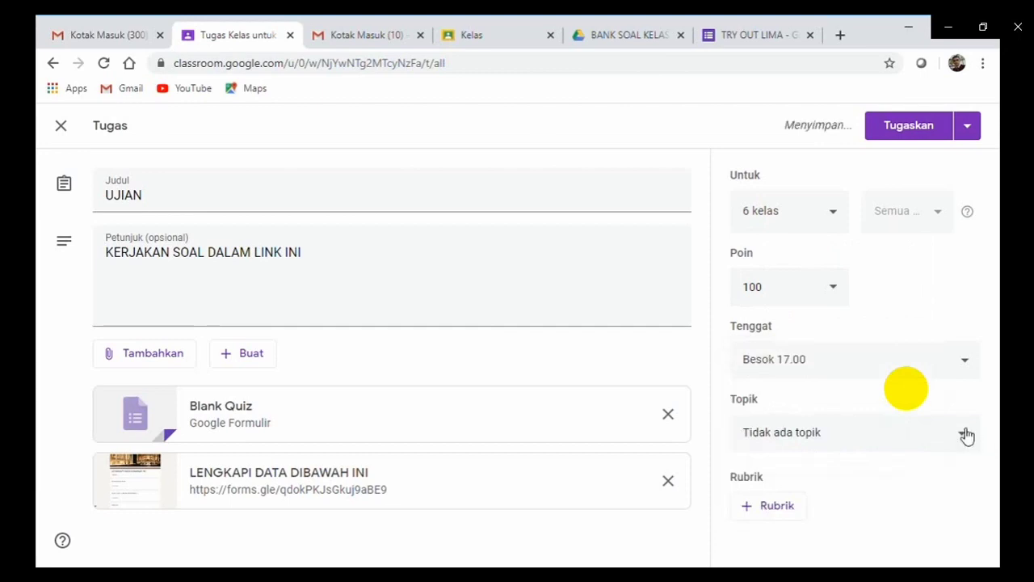
{"action": "left_click", "coordinate": [968, 365]}
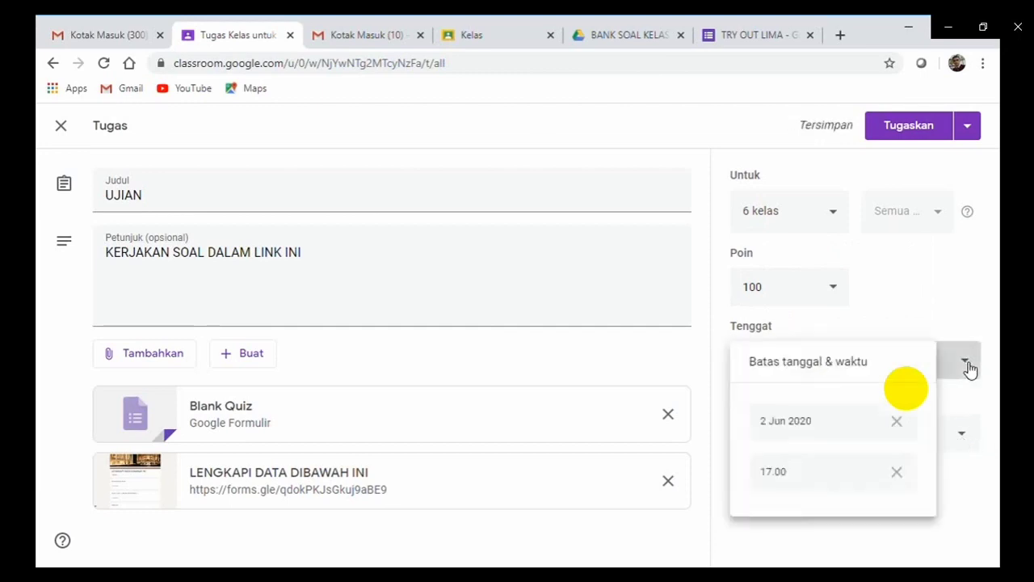
{"action": "left_click", "coordinate": [881, 422]}
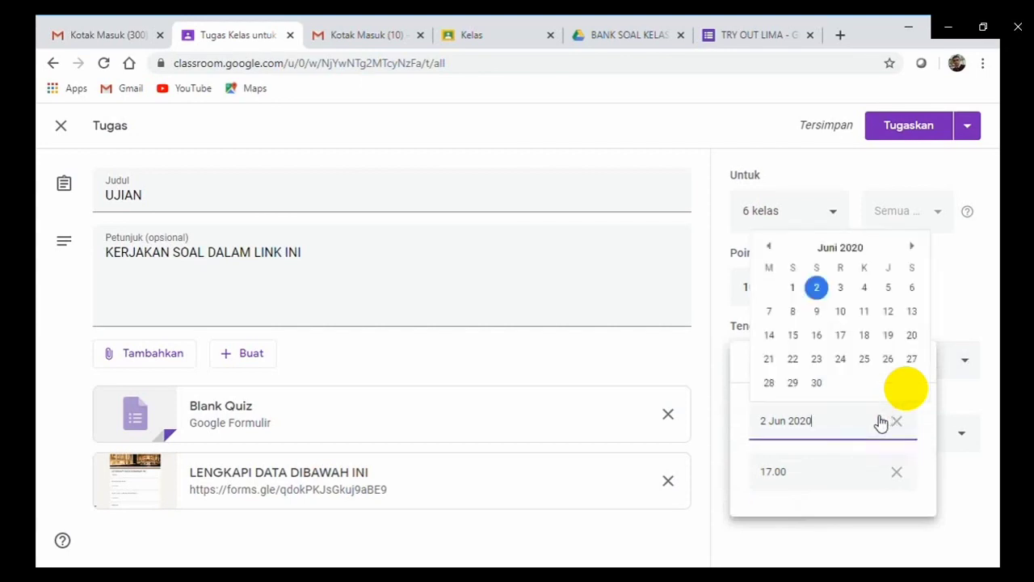
{"action": "left_click", "coordinate": [797, 290]}
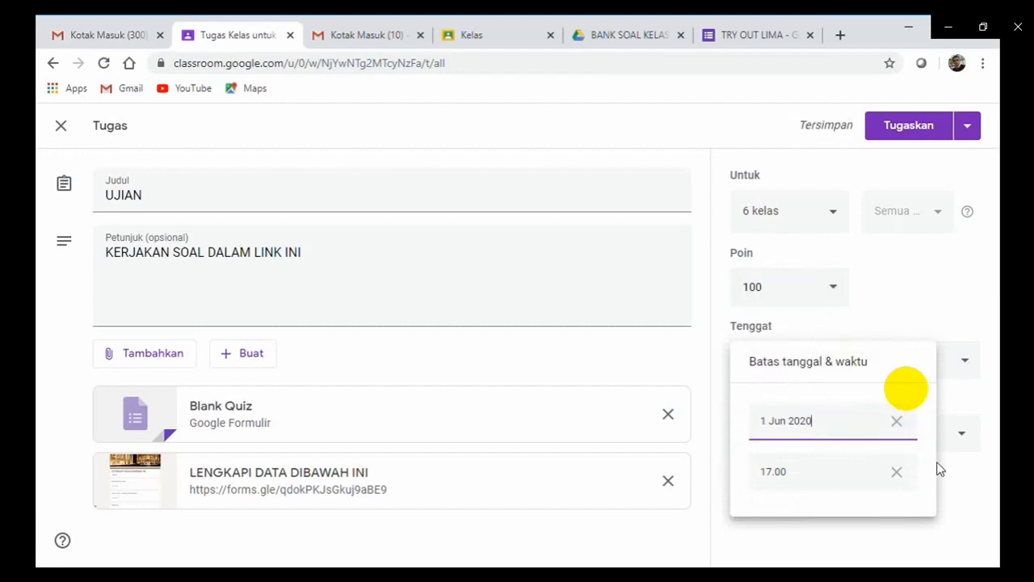
{"action": "left_click", "coordinate": [971, 499]}
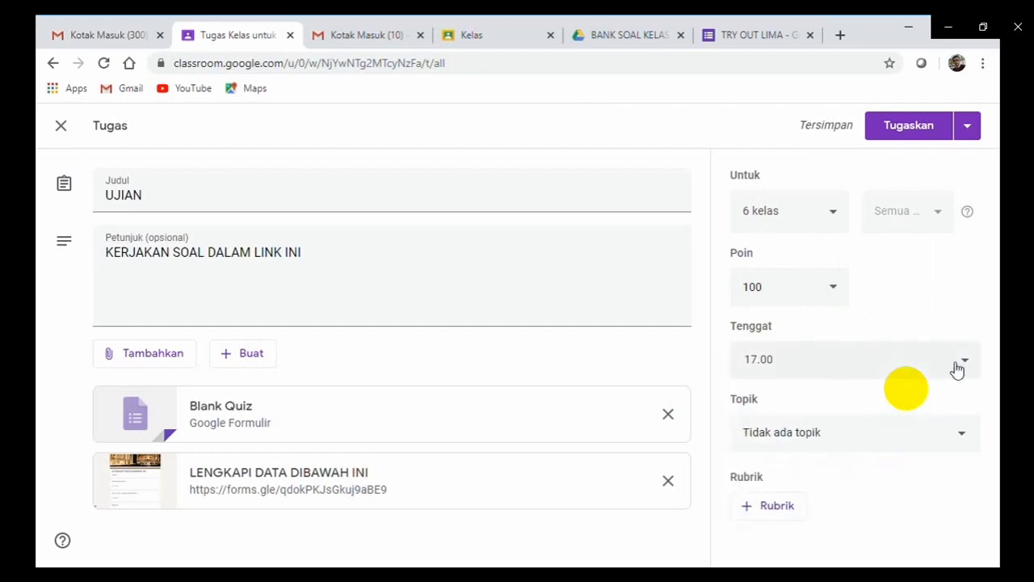
Create the new topic 'UJIAN UJI COBA' for the assignment and post it with Tugaskan.
{"action": "left_click", "coordinate": [964, 439]}
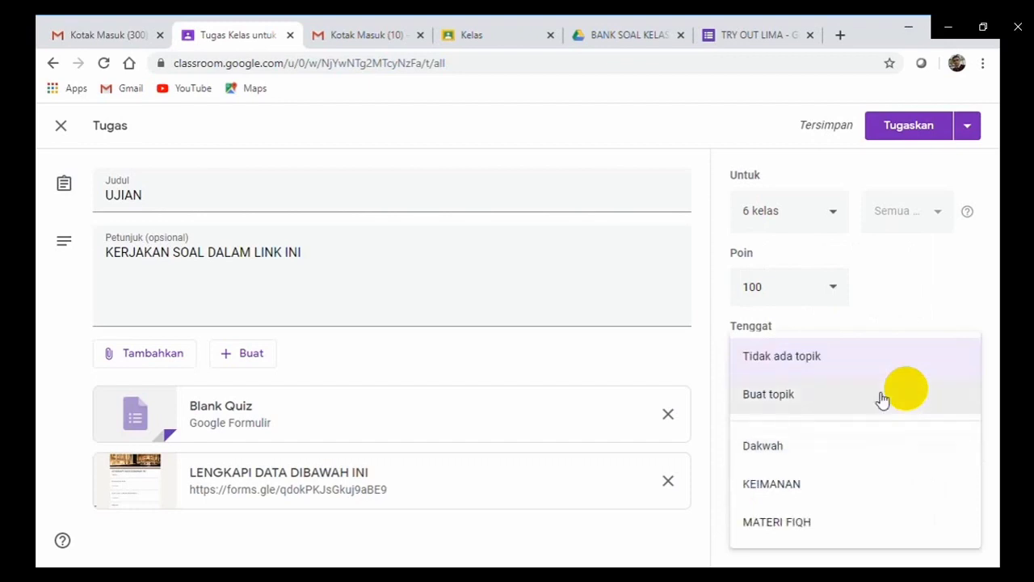
{"action": "left_click", "coordinate": [817, 397]}
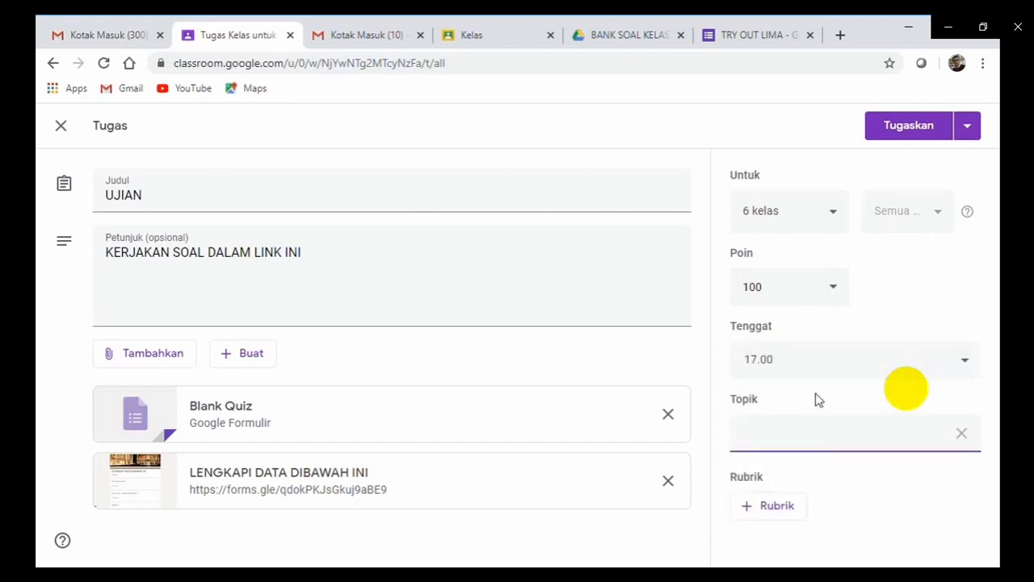
{"action": "type", "text": "UJIA"}
{"action": "type", "text": "N UJI COBA"}
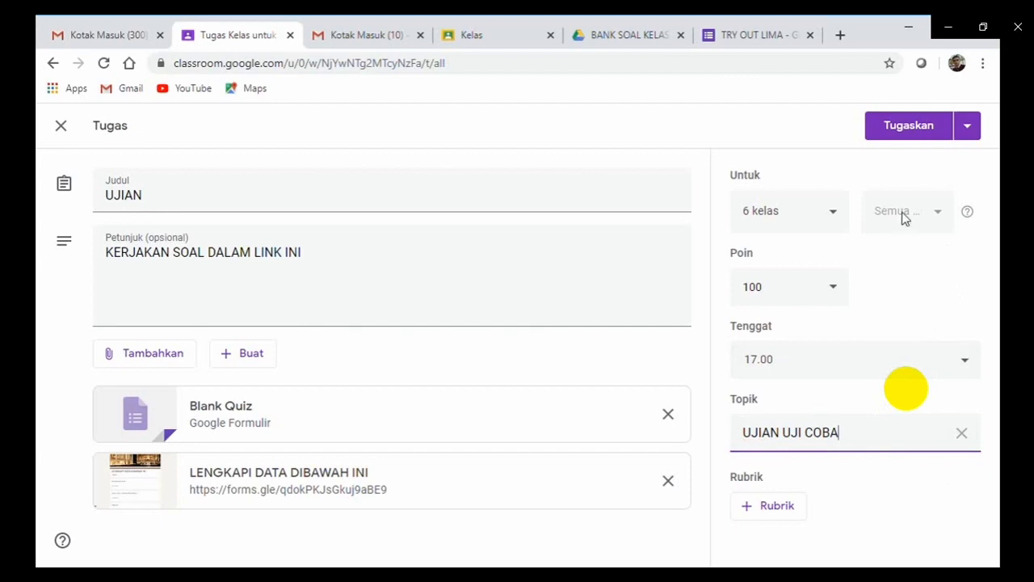
{"action": "left_click", "coordinate": [891, 142]}
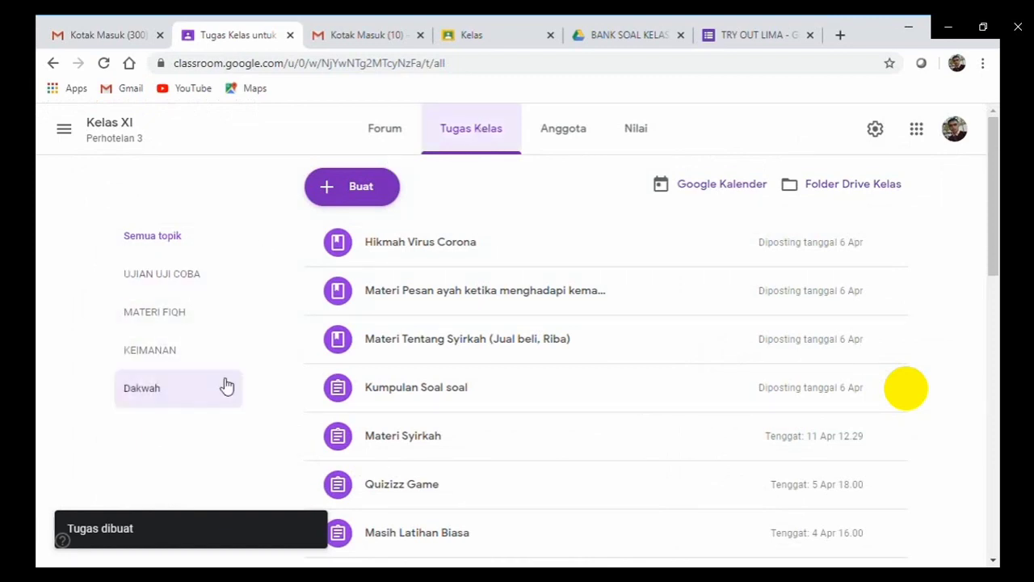
Open the UJIAN UJI COBA topic from the Tugas Kelas topic list.
{"action": "left_click", "coordinate": [169, 285]}
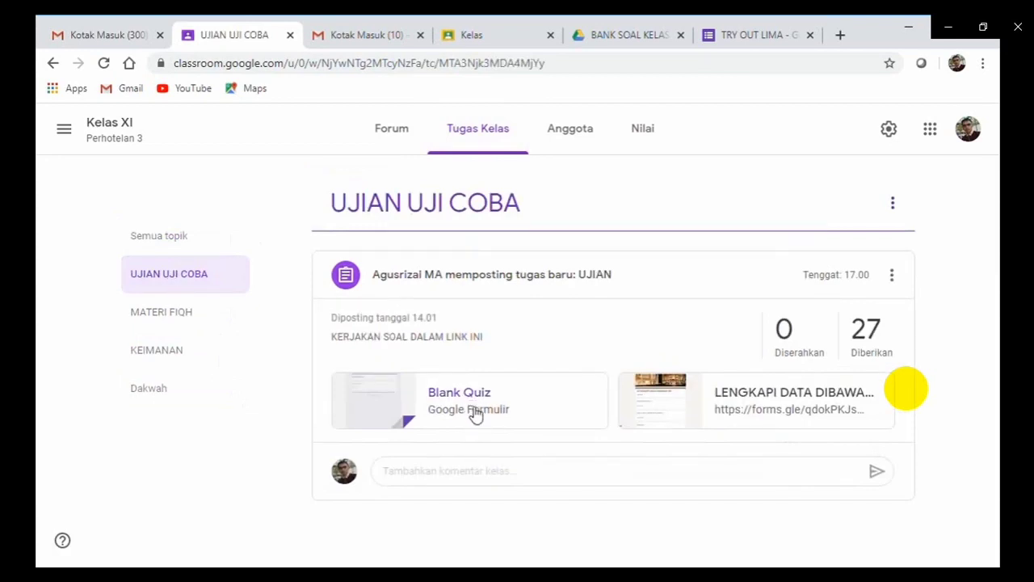
Open the LENGKAPI DATA form as a student and answer A for ASAL SEKOLAH and NAMA LENGKAP.
{"action": "left_click", "coordinate": [791, 417]}
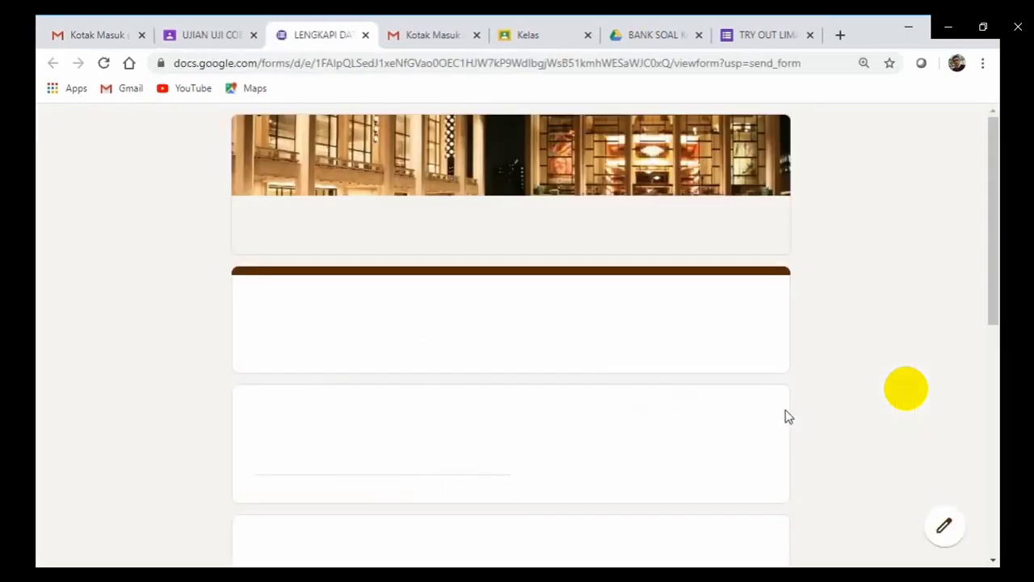
{"action": "left_click_drag", "start_coordinate": [994, 250], "coordinate": [994, 347]}
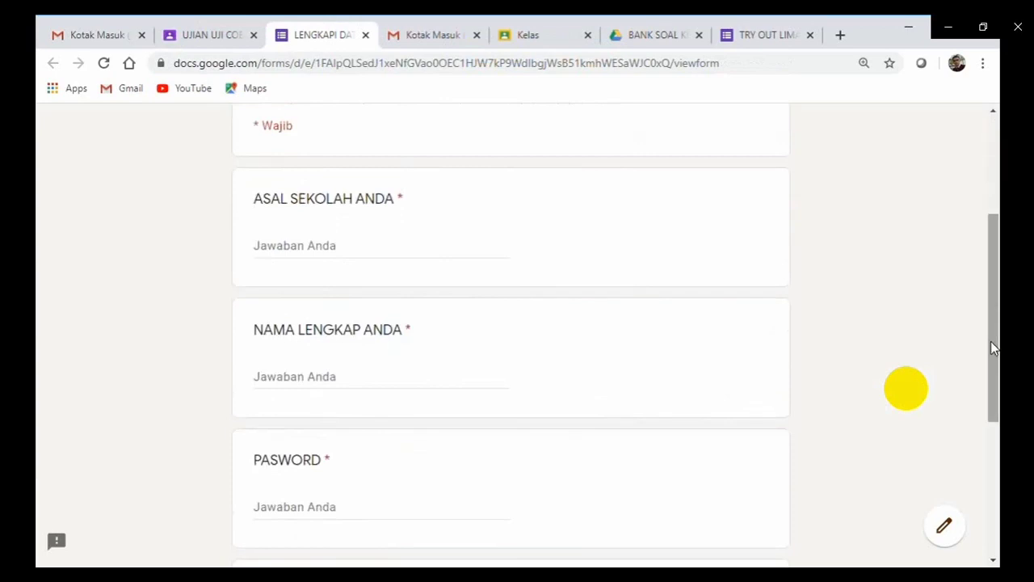
{"action": "left_click", "coordinate": [290, 247]}
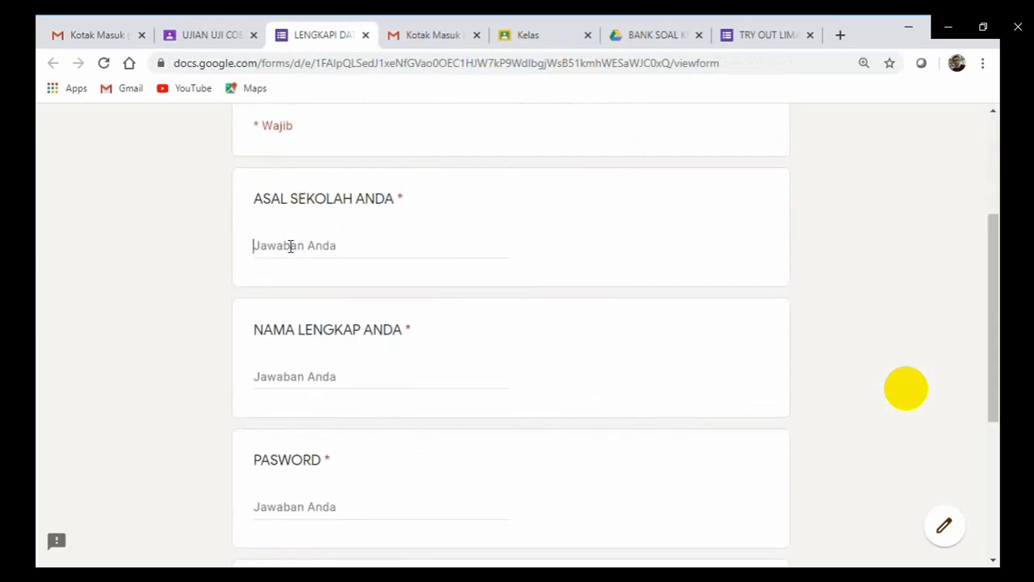
{"action": "type", "text": "A"}
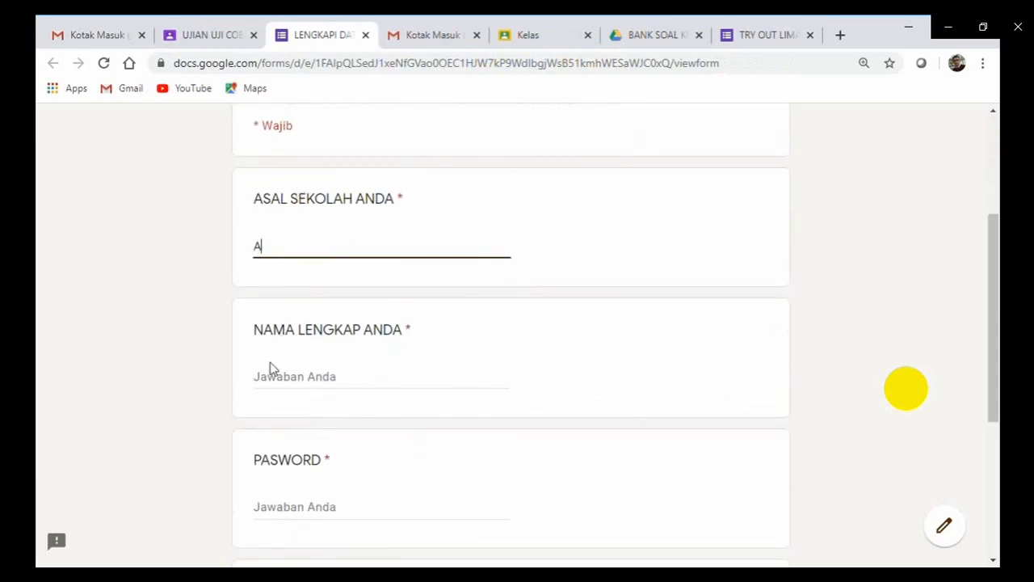
{"action": "left_click", "coordinate": [276, 386]}
{"action": "type", "text": "A"}
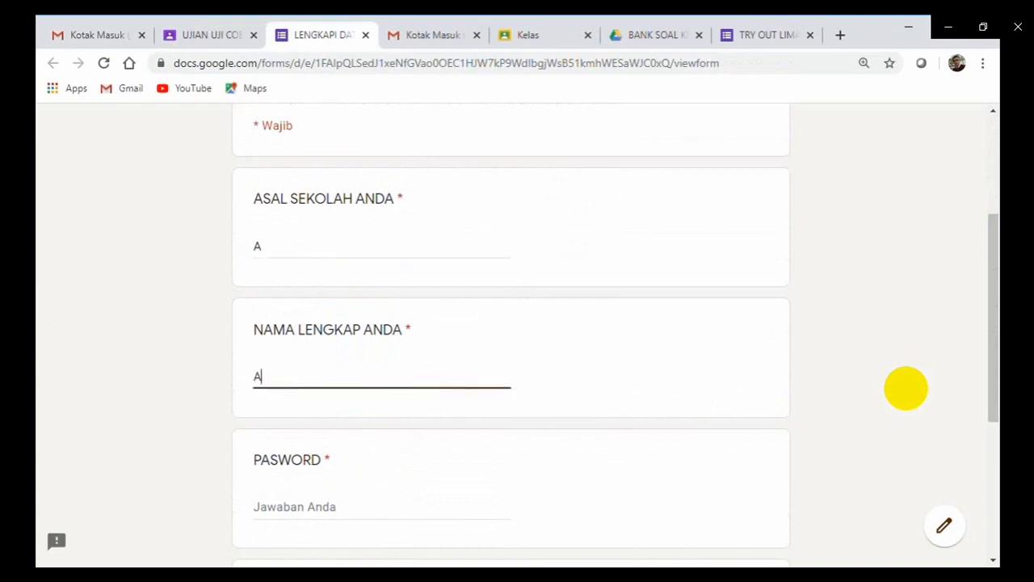
{"action": "scroll", "coordinate": [750, 297], "scroll_direction": "down", "scroll_amount": 2}
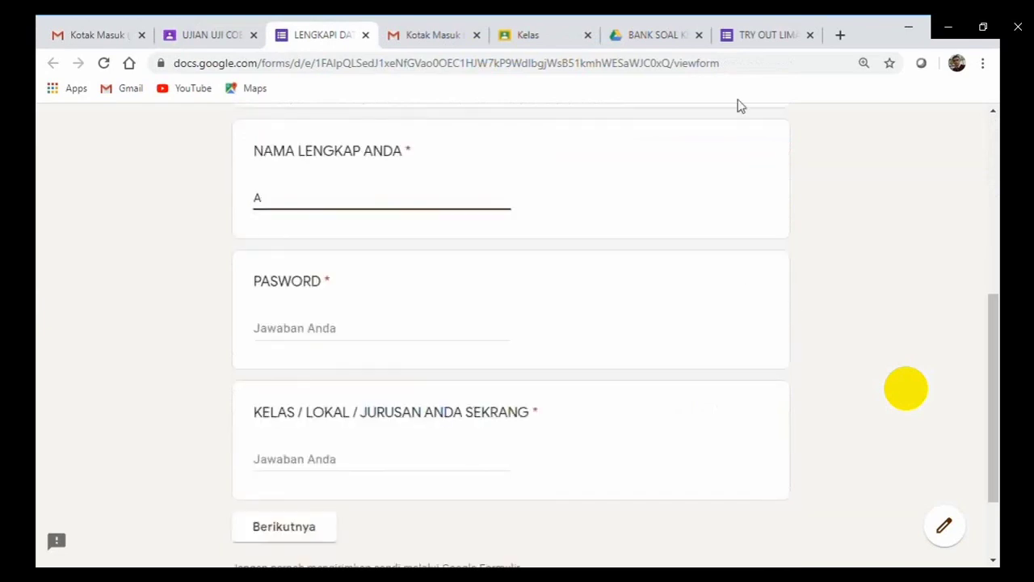
{"action": "left_click", "coordinate": [757, 36]}
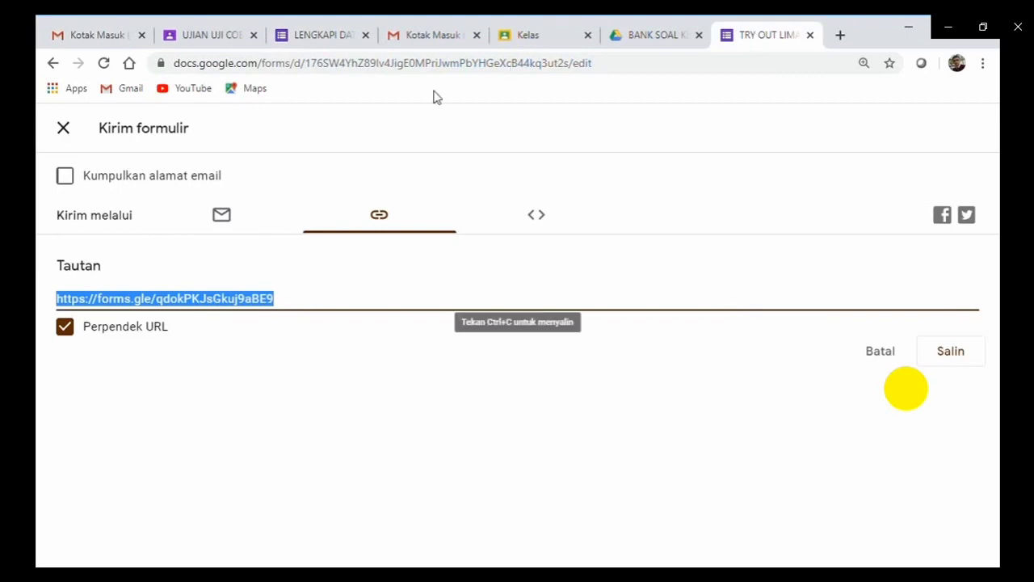
Close the TRY OUT LIMA send panel and copy the PASWORD question's validation value.
{"action": "left_click", "coordinate": [68, 133]}
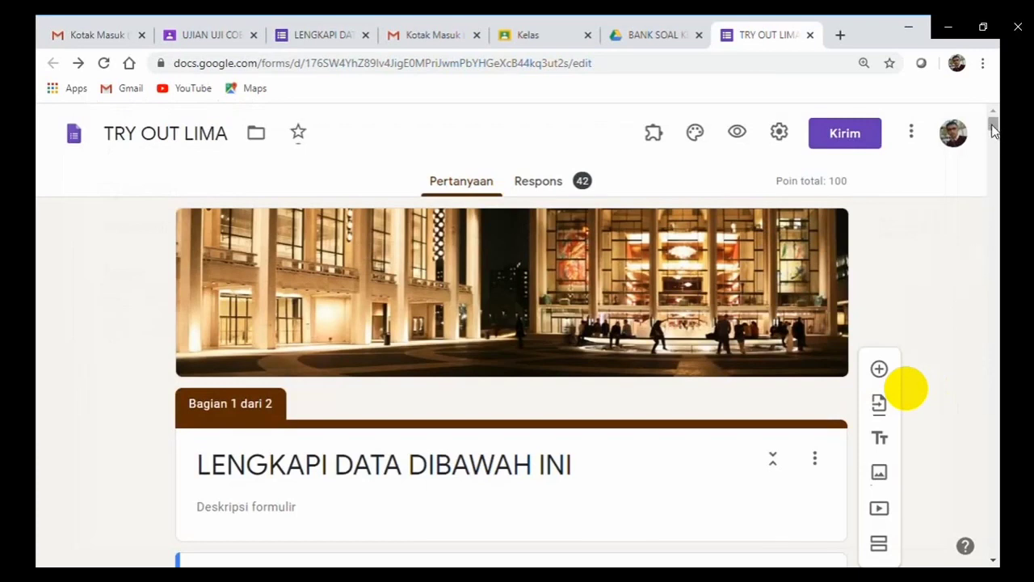
{"action": "left_click_drag", "start_coordinate": [994, 132], "coordinate": [995, 152]}
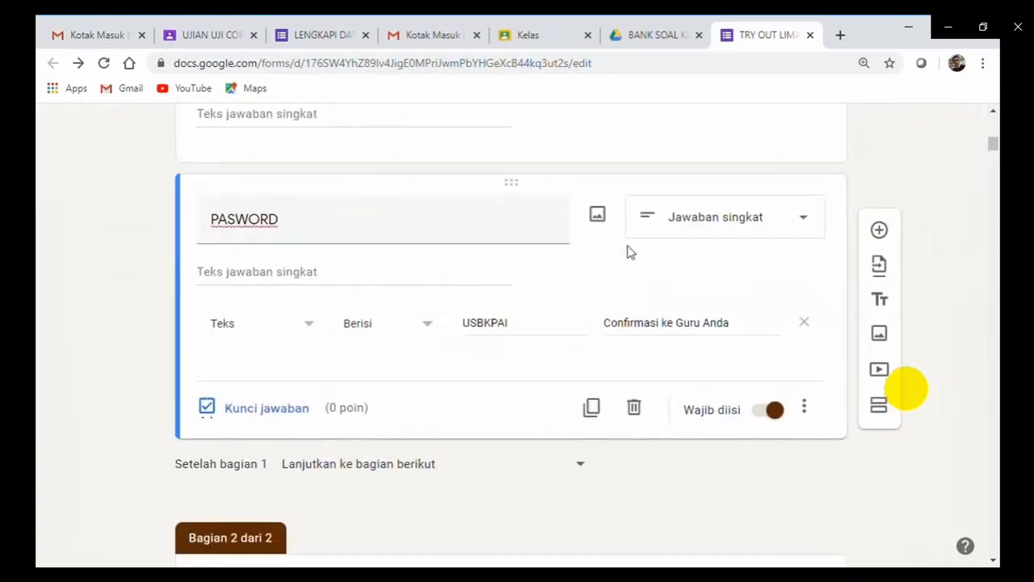
{"action": "left_click", "coordinate": [519, 331]}
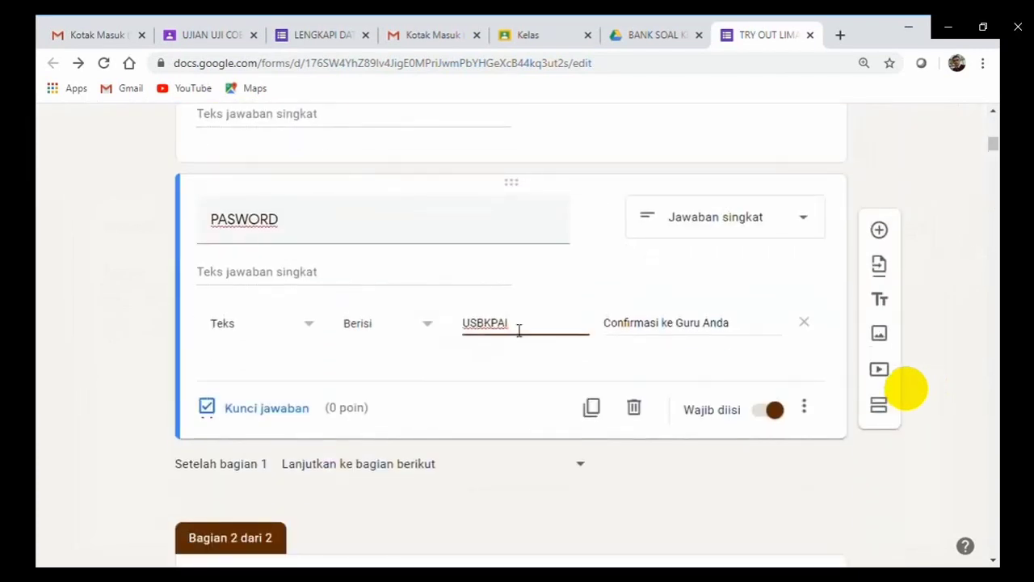
{"action": "double_click", "coordinate": [519, 330]}
{"action": "key", "text": "ctrl+c"}
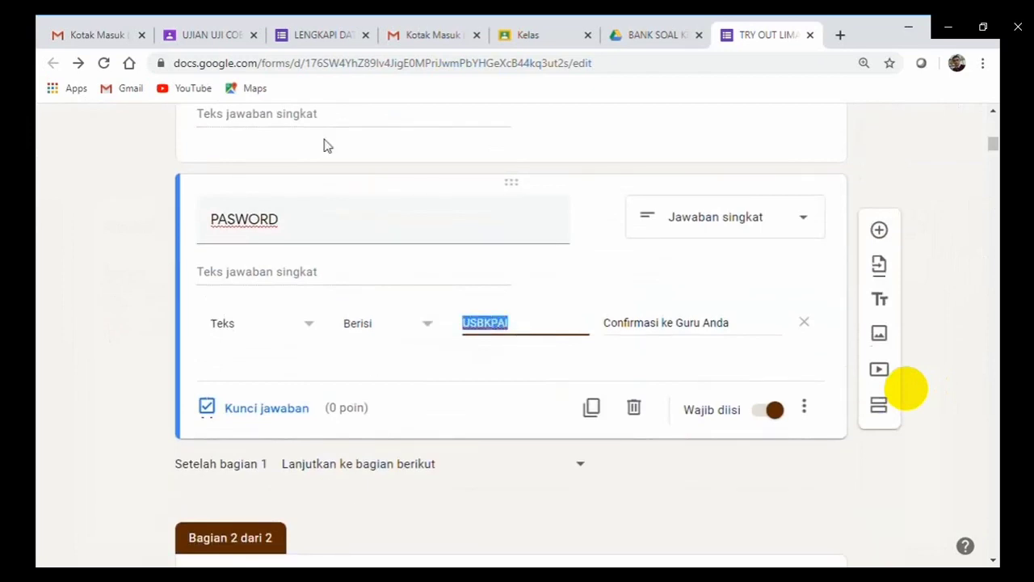
{"action": "left_click", "coordinate": [212, 35]}
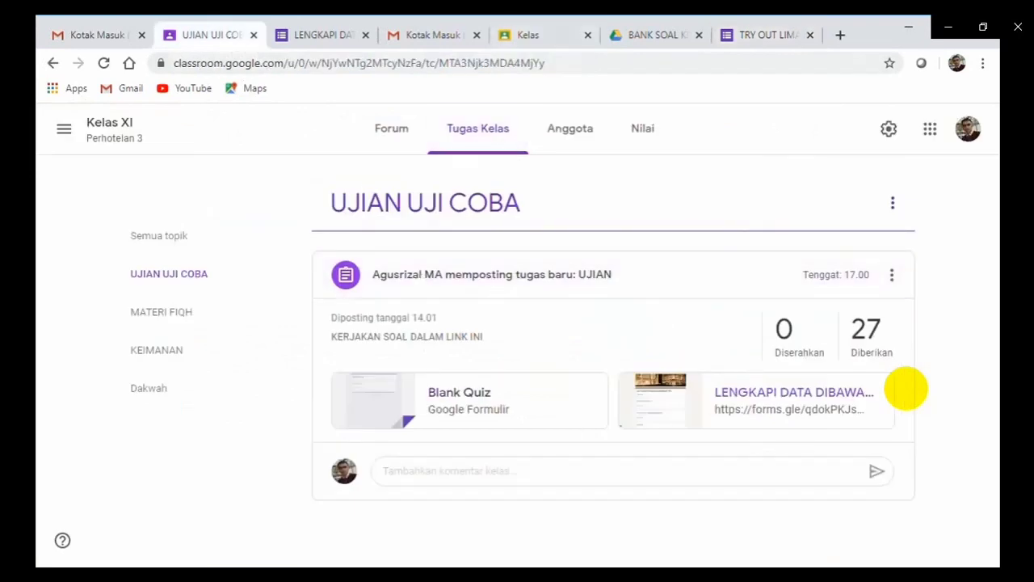
In the LENGKAPI DATA form, paste the password, enter A as the class, and continue.
{"action": "left_click", "coordinate": [330, 34]}
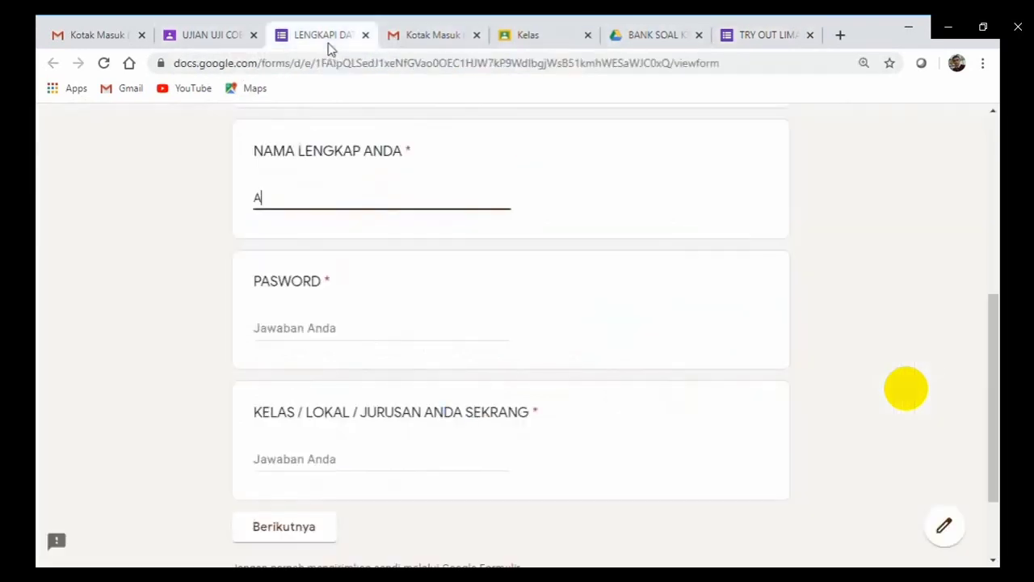
{"action": "left_click", "coordinate": [314, 337]}
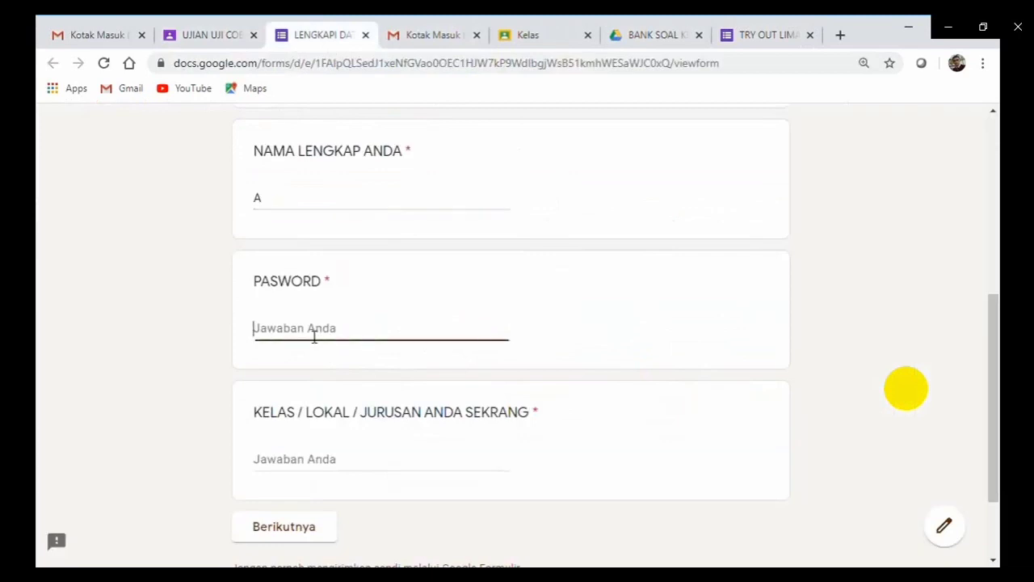
{"action": "key", "text": "ctrl+v"}
{"action": "left_click", "coordinate": [293, 467]}
{"action": "type", "text": "A"}
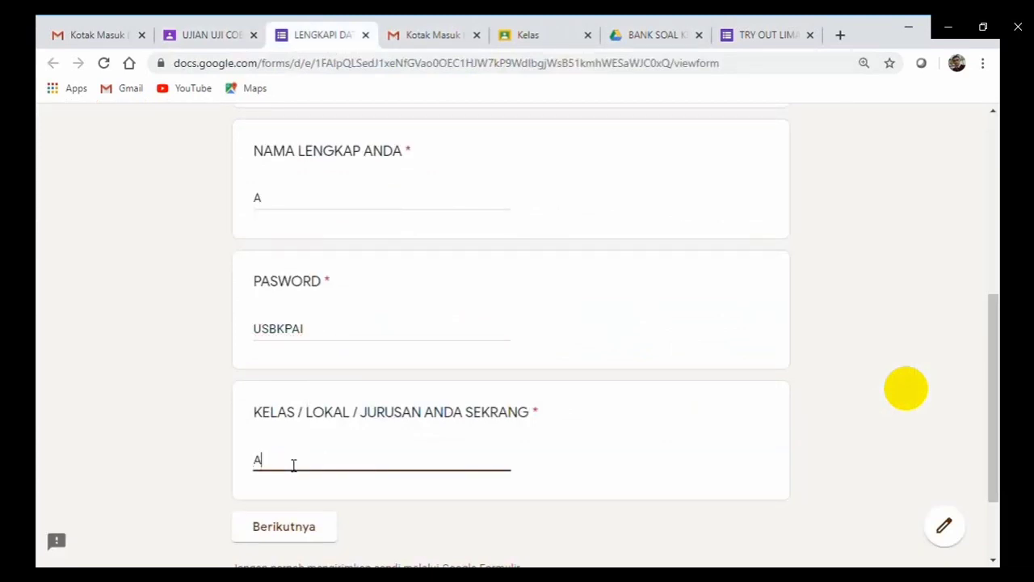
{"action": "left_click", "coordinate": [285, 526]}
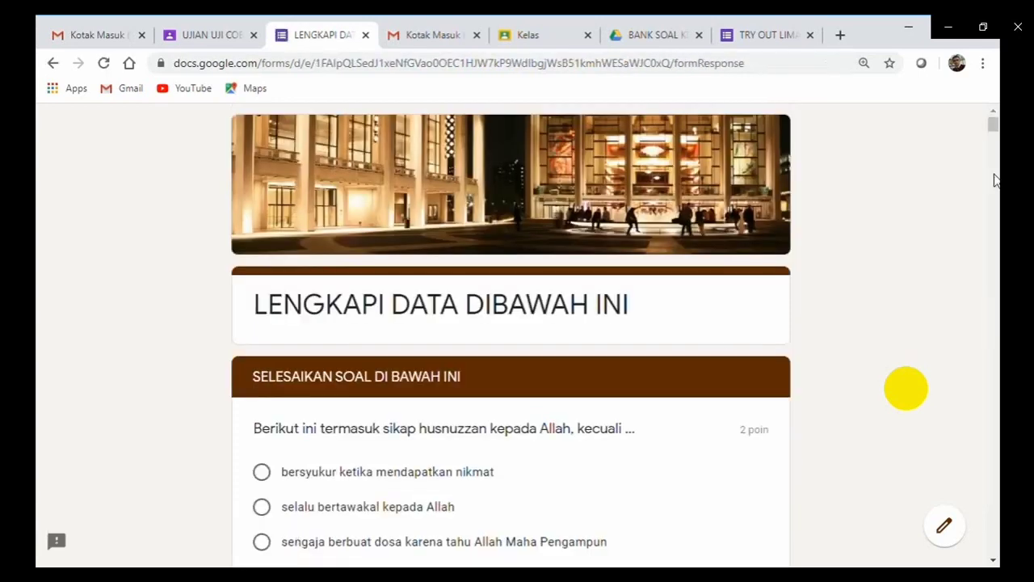
Answer the husnuzzan, verse (seratus tahun) and Madinah (Yaman) questions, then submit the quiz.
{"action": "scroll", "coordinate": [994, 137], "scroll_direction": "down", "scroll_amount": 3}
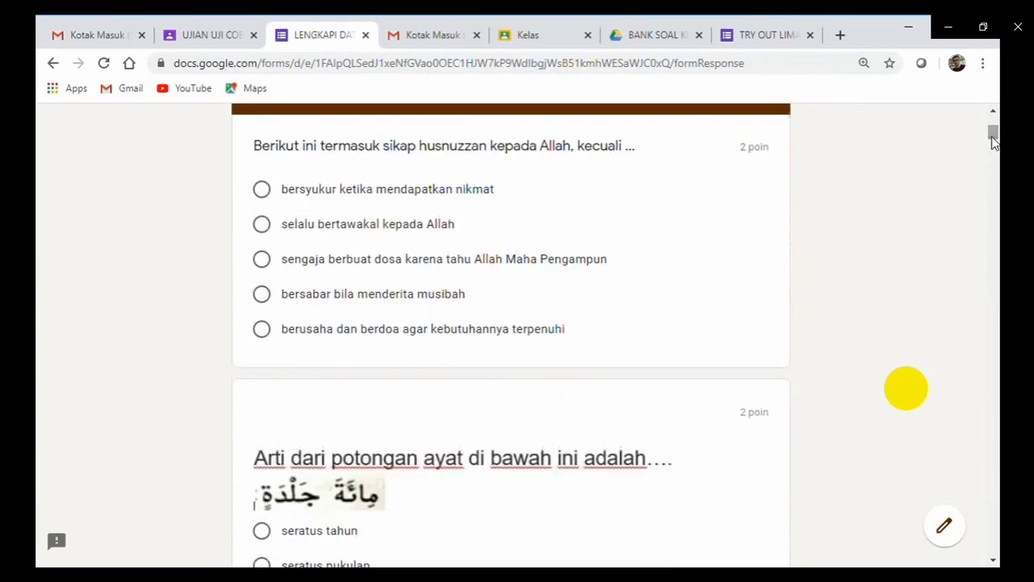
{"action": "left_click", "coordinate": [266, 263]}
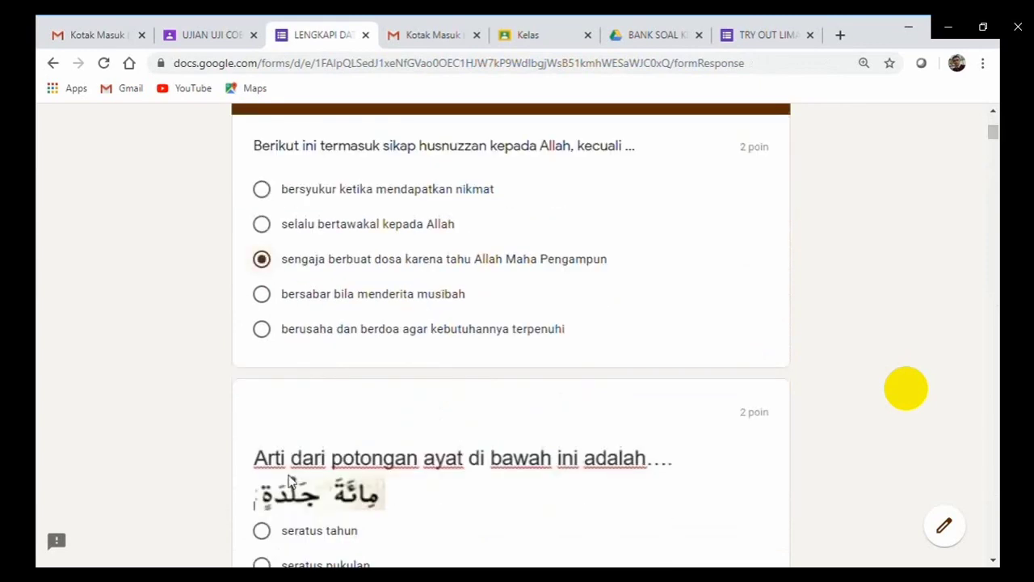
{"action": "left_click", "coordinate": [267, 534]}
{"action": "scroll", "coordinate": [999, 307], "scroll_direction": "down", "scroll_amount": 15}
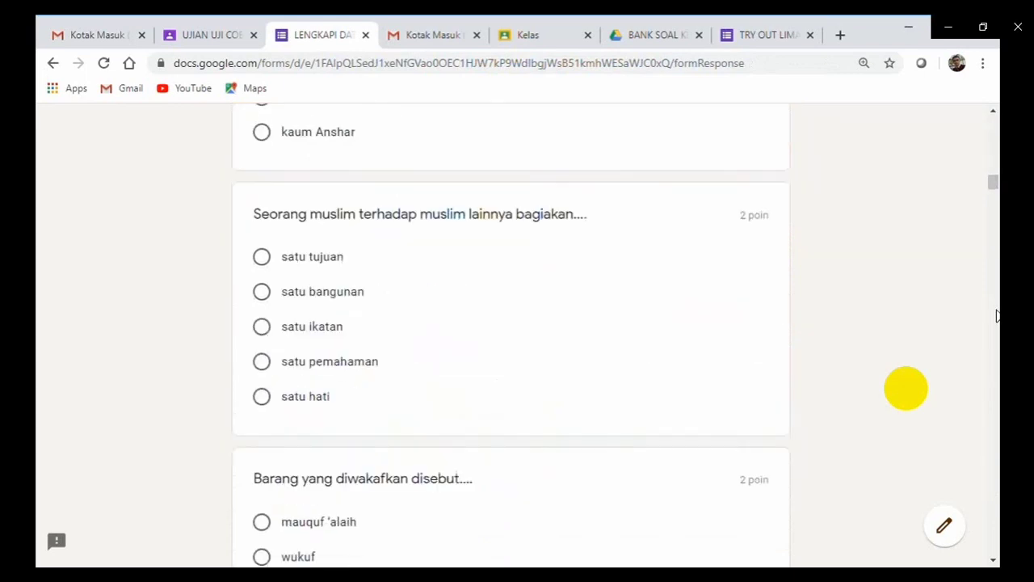
{"action": "scroll", "coordinate": [998, 315], "scroll_direction": "down", "scroll_amount": 8}
{"action": "left_click", "coordinate": [262, 292]}
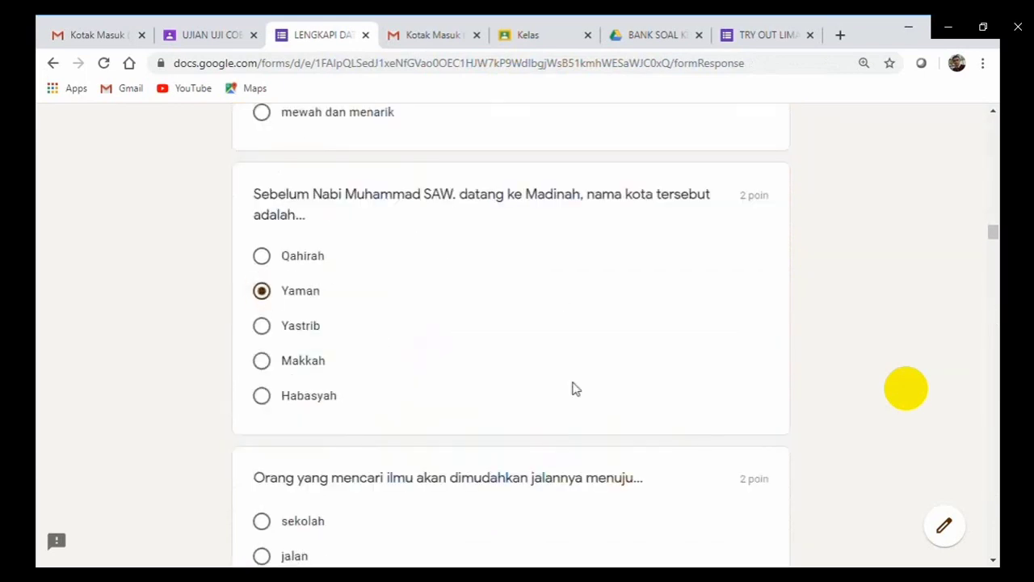
{"action": "left_click_drag", "start_coordinate": [993, 236], "coordinate": [993, 557]}
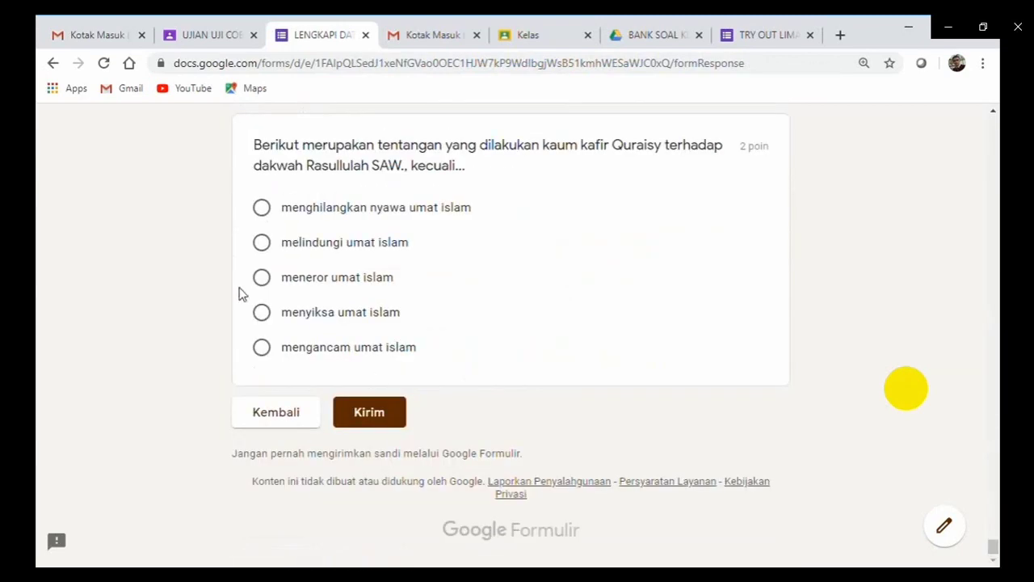
{"action": "left_click", "coordinate": [394, 425]}
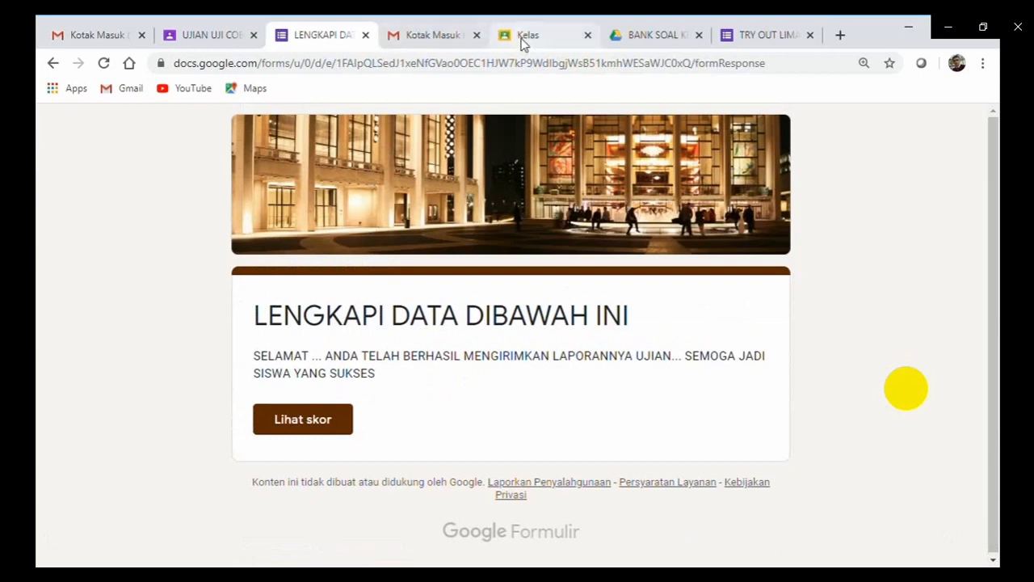
Return to the UJIAN UJI COBA class tab and open the Kelas XI Perhotelan 3 Nilai gradebook.
{"action": "left_click", "coordinate": [206, 35]}
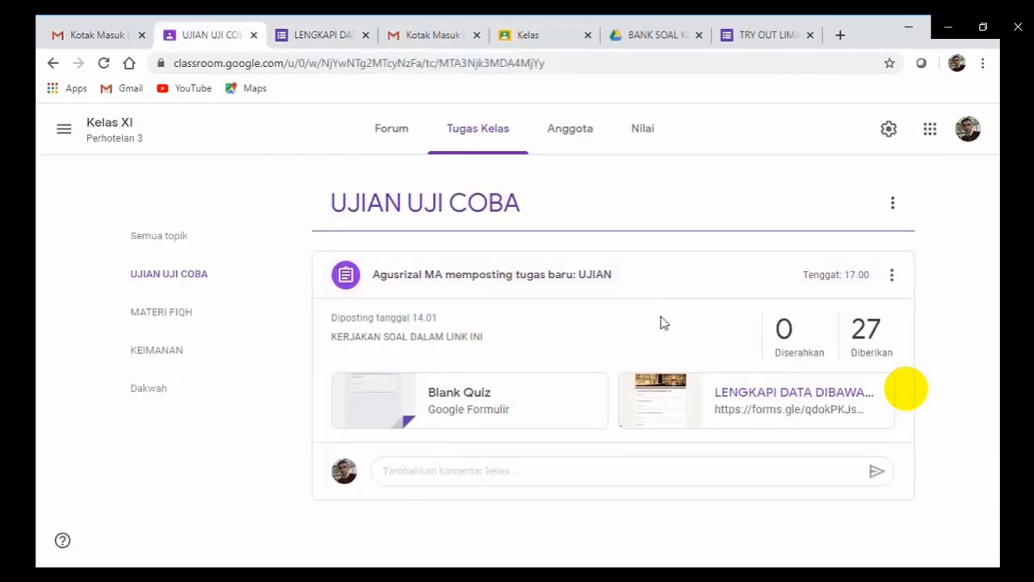
{"action": "left_click", "coordinate": [645, 130]}
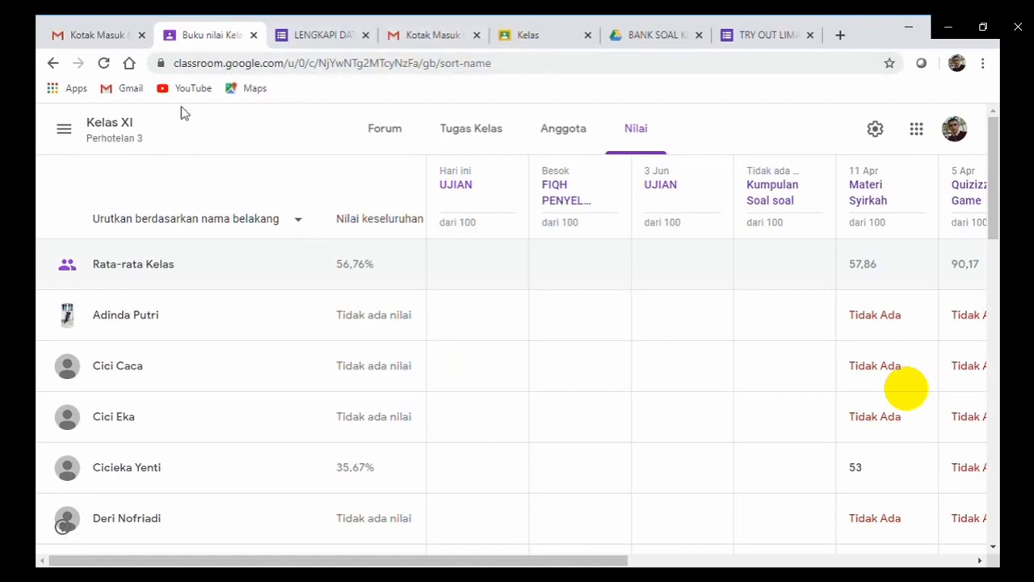
Switch to class XI TKJ, check UJIAN under the UJIAN UJI COBA topic, then view its Nilai gradebook.
{"action": "left_click", "coordinate": [64, 129]}
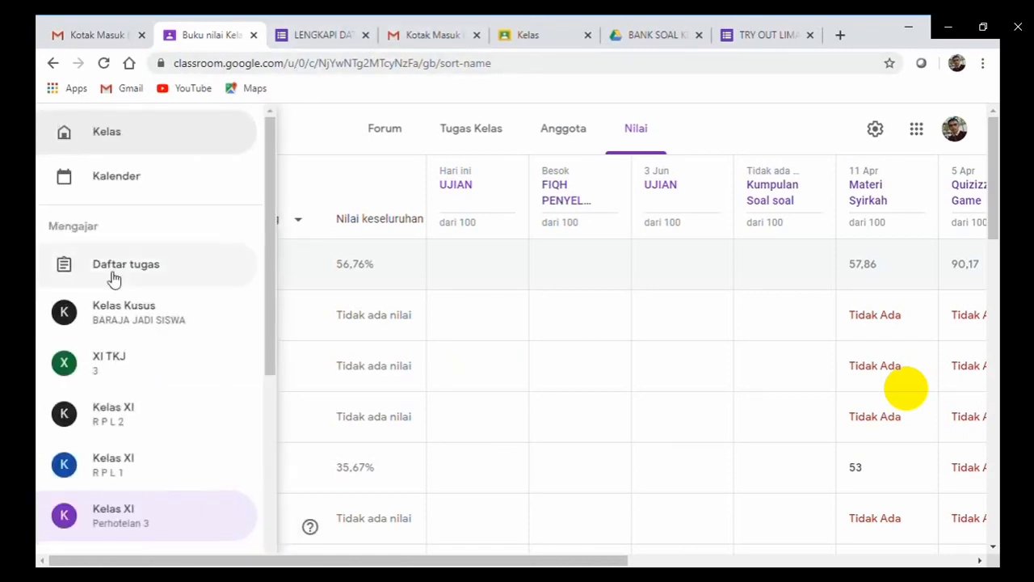
{"action": "left_click", "coordinate": [119, 368]}
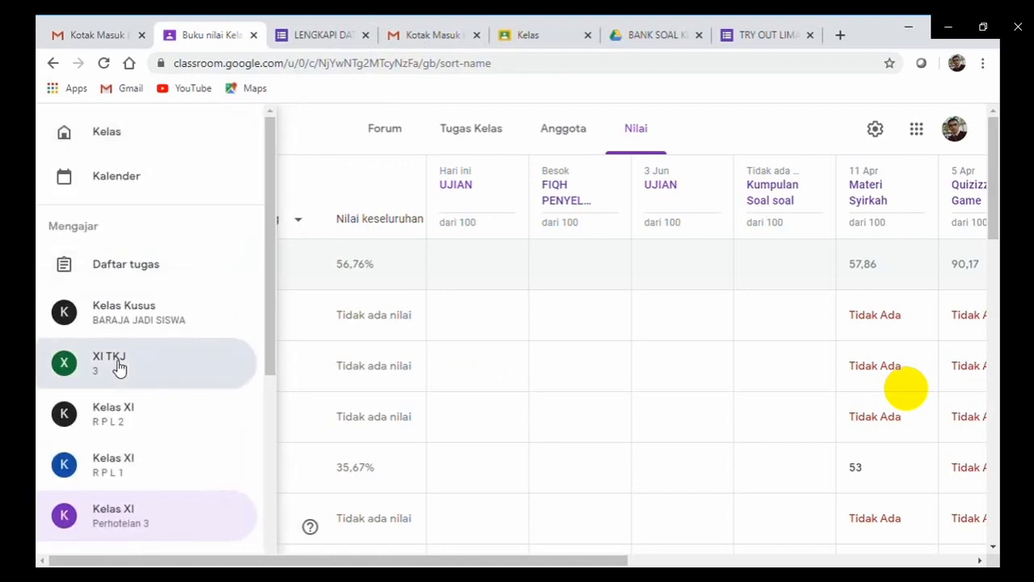
{"action": "left_click", "coordinate": [489, 131]}
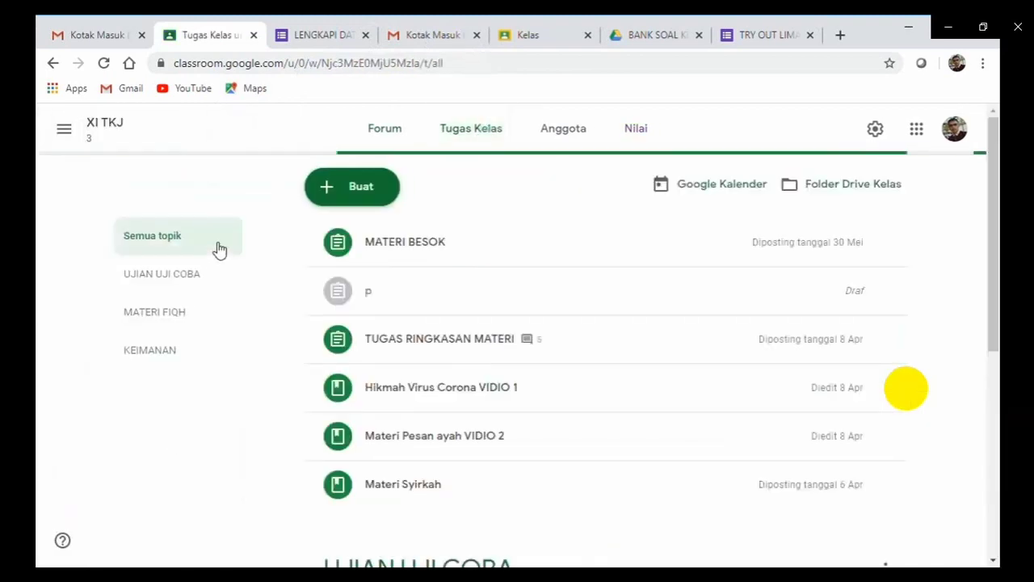
{"action": "left_click", "coordinate": [191, 284]}
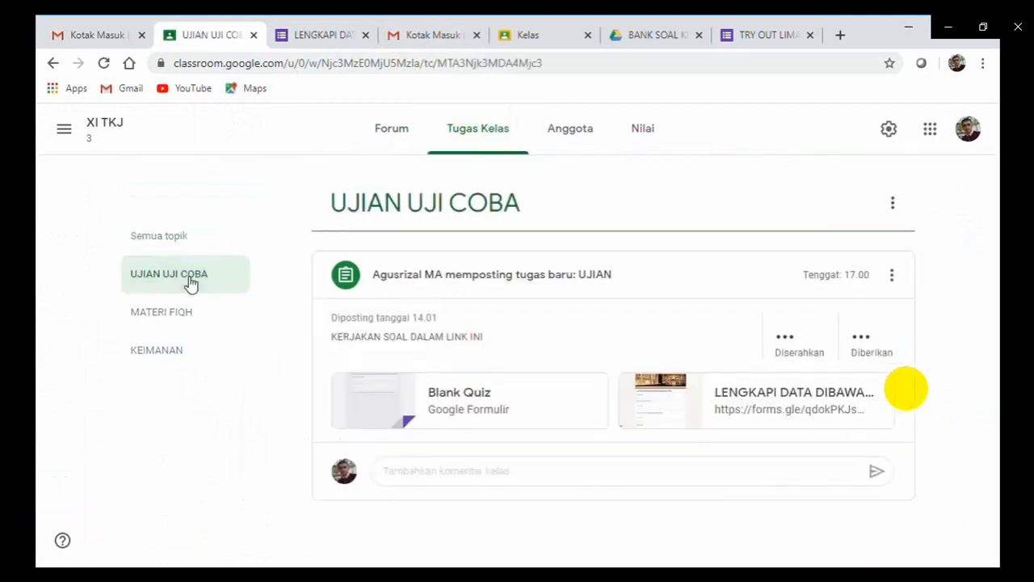
{"action": "left_click", "coordinate": [640, 144]}
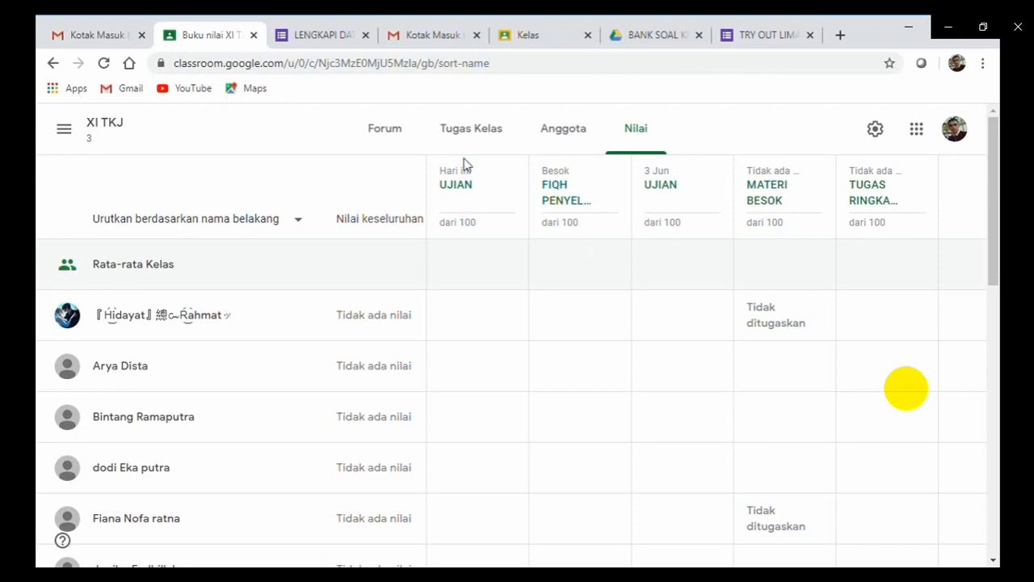
Open the XI TKJ Anggota list, scroll through the students, and cancel the invite-teacher dialog.
{"action": "left_click", "coordinate": [569, 131]}
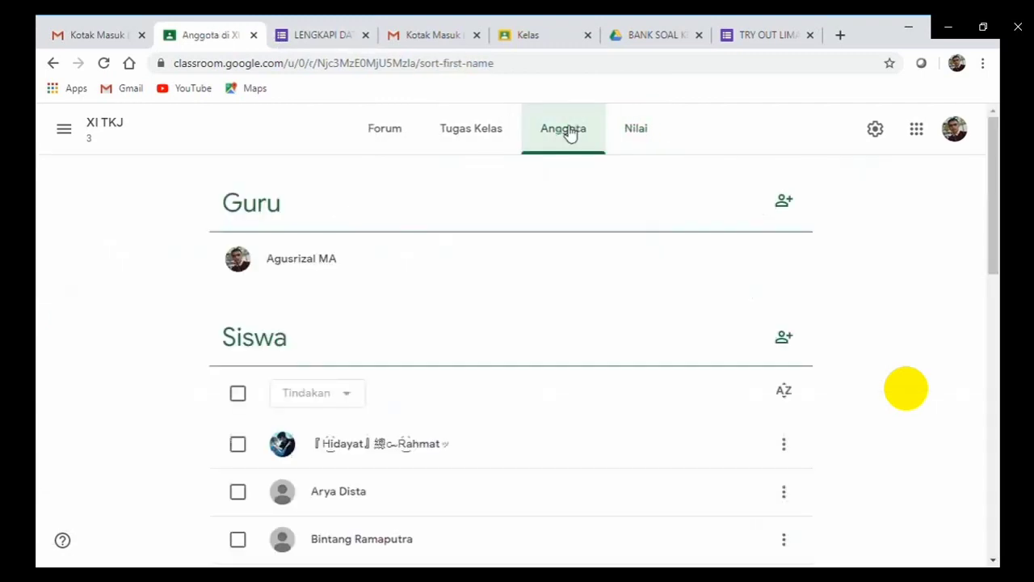
{"action": "left_click_drag", "start_coordinate": [988, 203], "coordinate": [960, 172]}
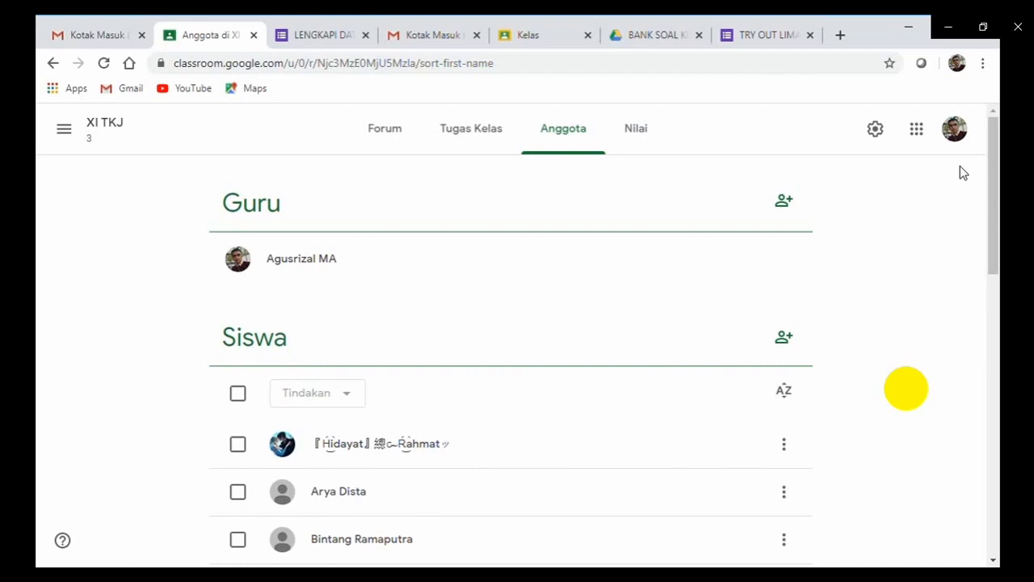
{"action": "left_click", "coordinate": [784, 202]}
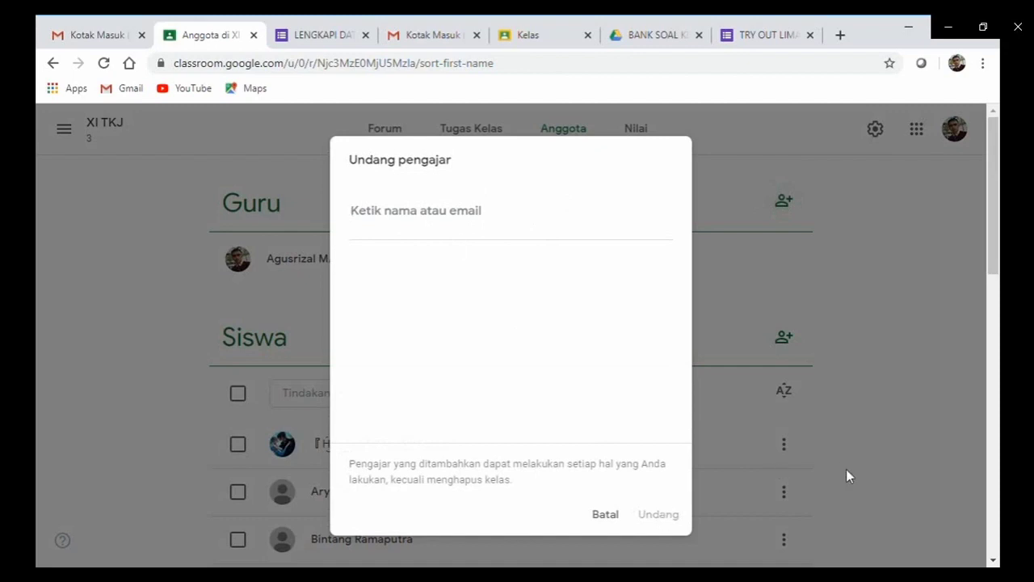
{"action": "left_click", "coordinate": [612, 516]}
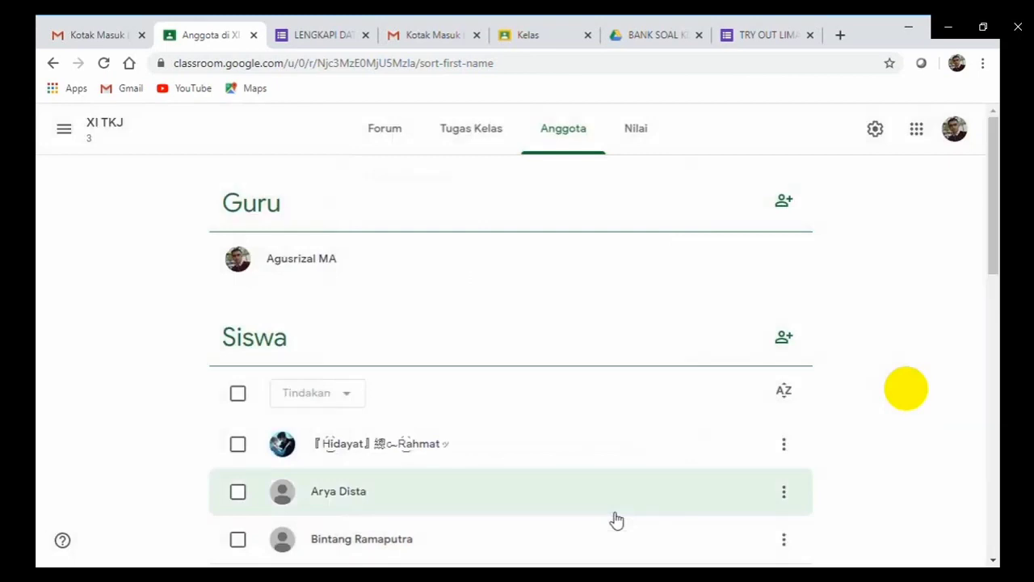
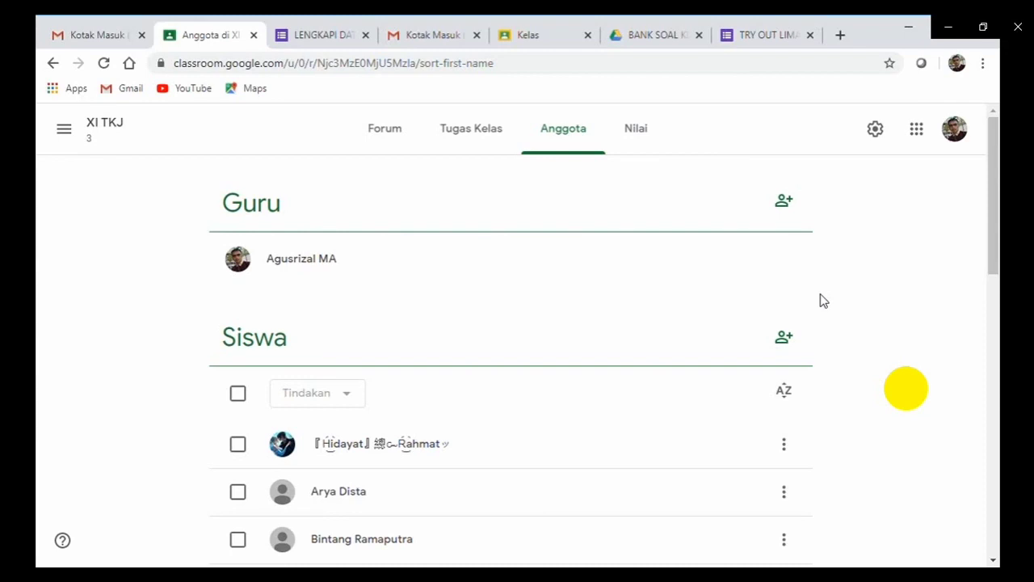
Switch from the XI TKJ member list to its Nilai gradebook.
{"action": "left_click", "coordinate": [651, 126]}
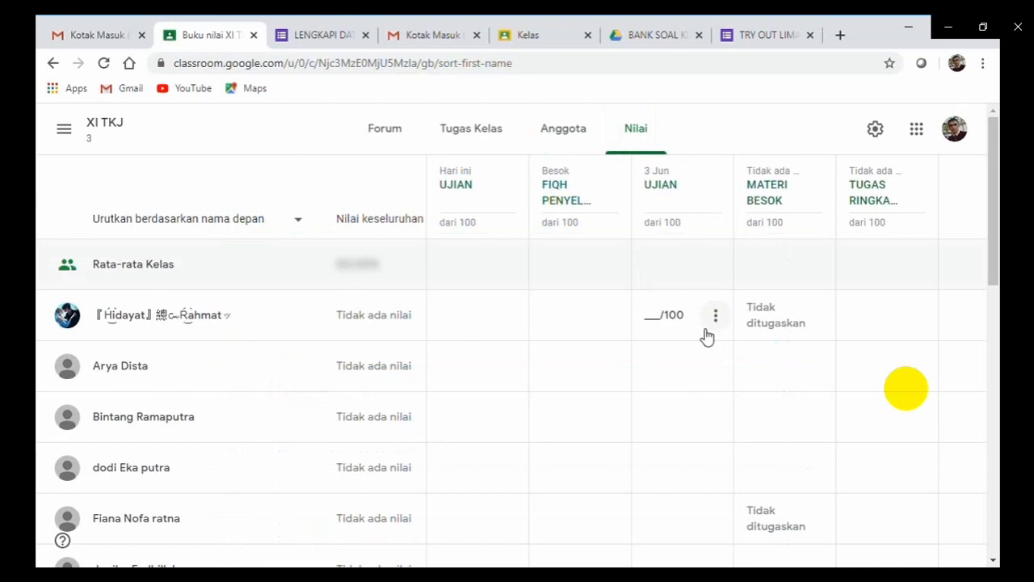
Select a student's MATERI BESOK grade cell, then switch to the Kelas XI RPL 1 class.
{"action": "left_click", "coordinate": [774, 319]}
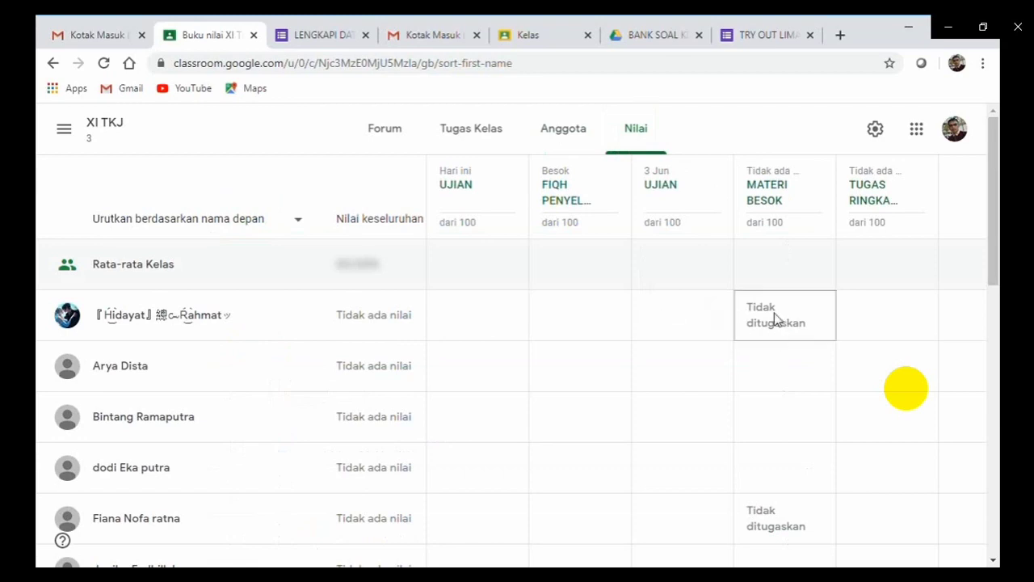
{"action": "left_click", "coordinate": [64, 129]}
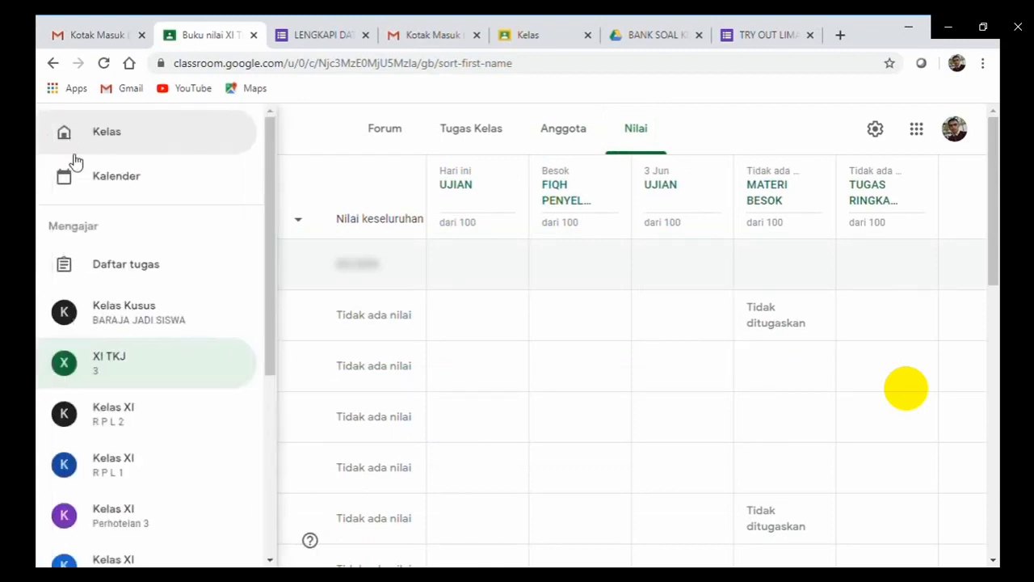
{"action": "left_click", "coordinate": [117, 461]}
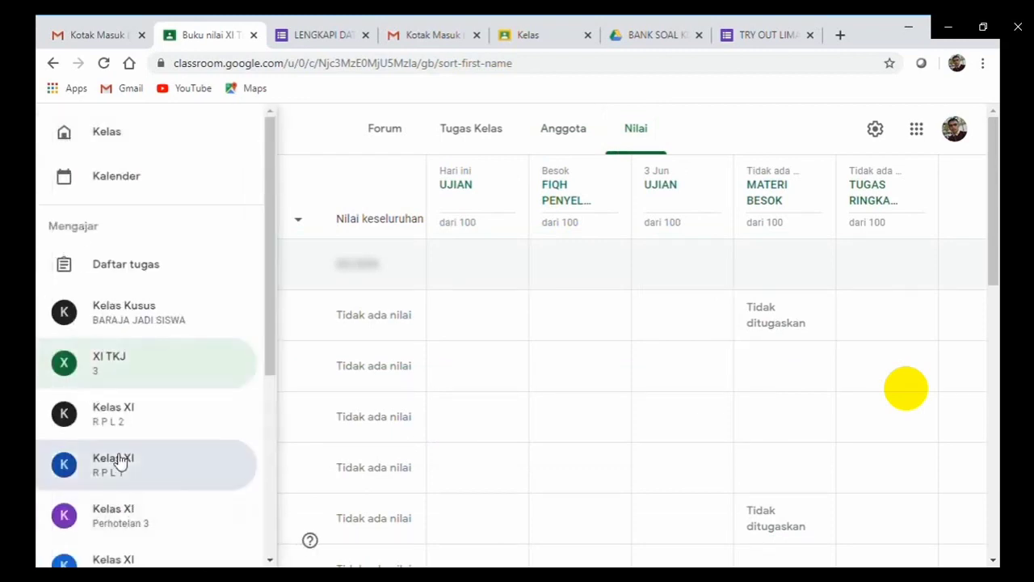
Review the Kelas XI RPL 1 gradebook, checking a student's 3 Apr Quizizz Game grade options.
{"action": "left_click", "coordinate": [645, 131]}
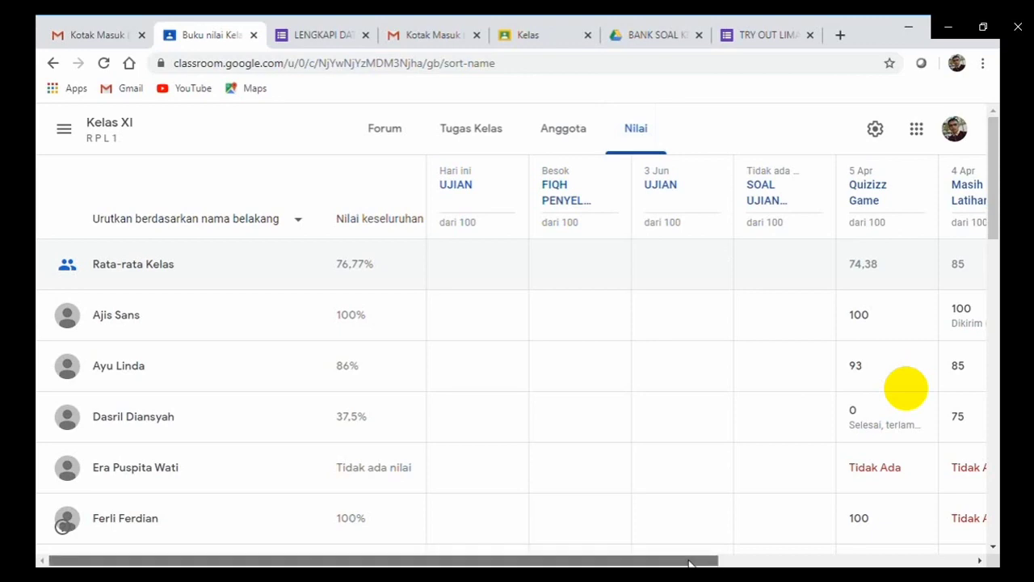
{"action": "left_click_drag", "start_coordinate": [690, 563], "coordinate": [862, 563]}
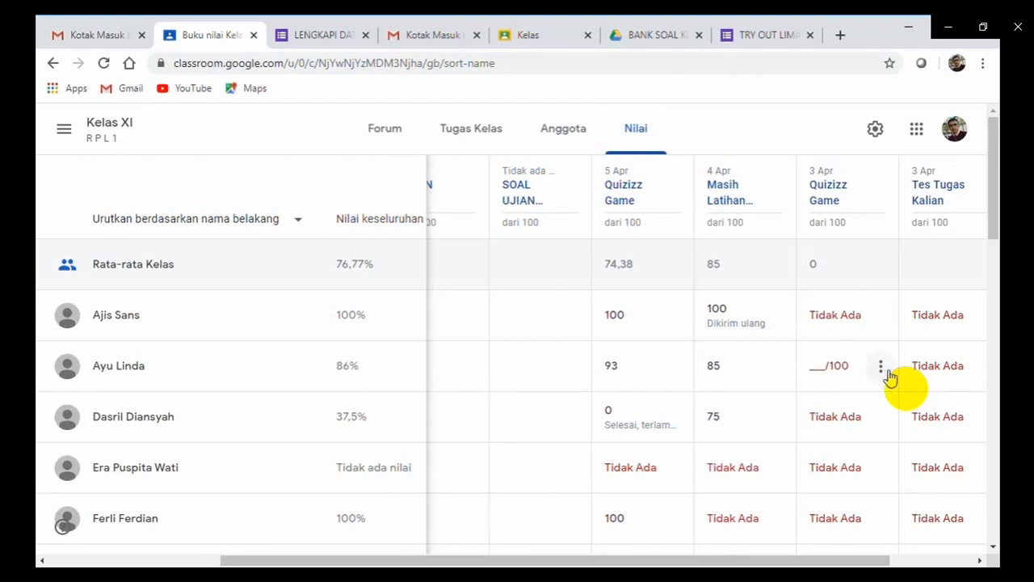
{"action": "left_click", "coordinate": [882, 369]}
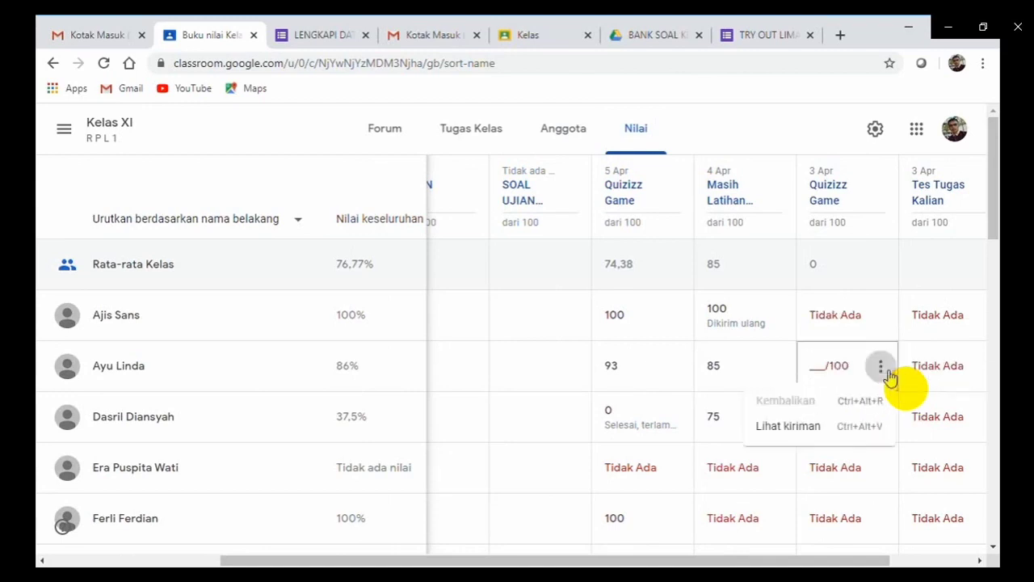
{"action": "left_click", "coordinate": [884, 375]}
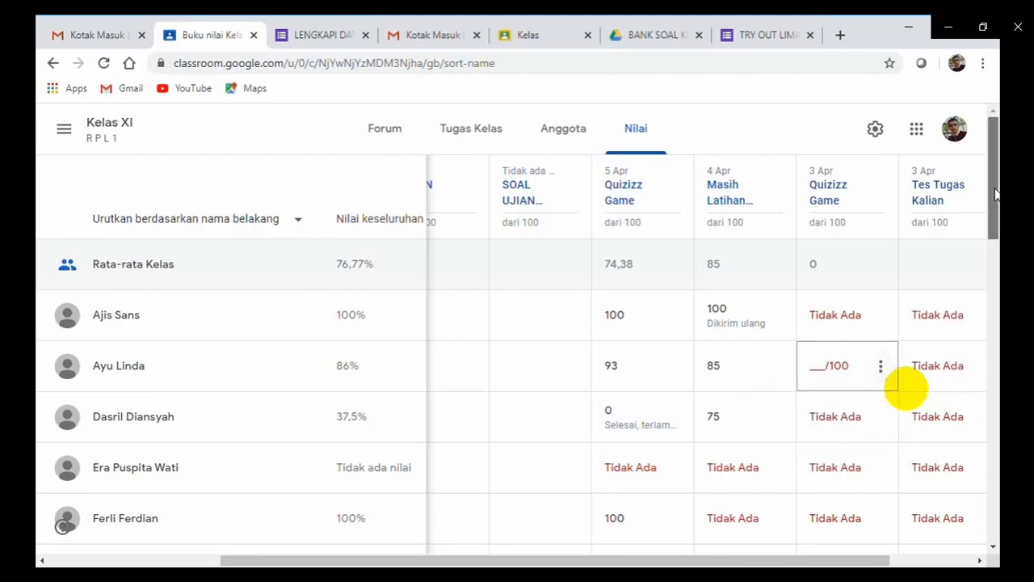
{"action": "left_click_drag", "start_coordinate": [995, 193], "coordinate": [946, 253]}
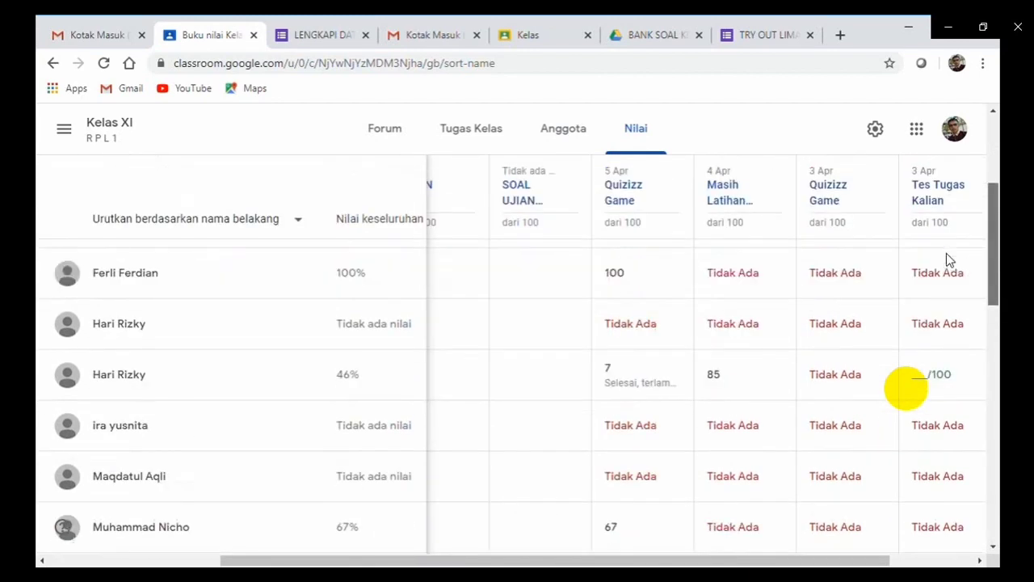
{"action": "scroll", "coordinate": [946, 252], "scroll_direction": "up", "scroll_amount": 3}
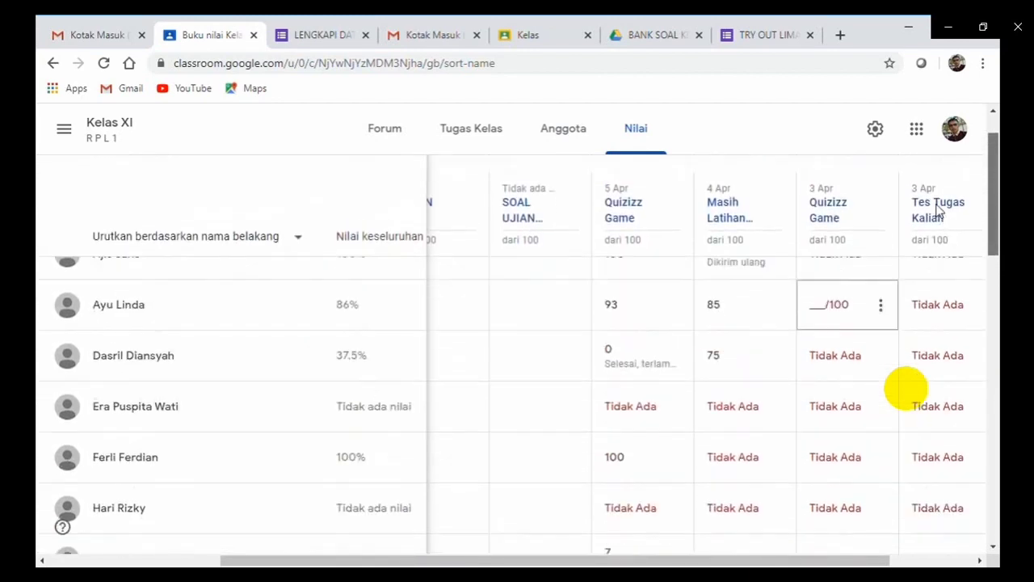
{"action": "scroll", "coordinate": [936, 204], "scroll_direction": "up", "scroll_amount": 1}
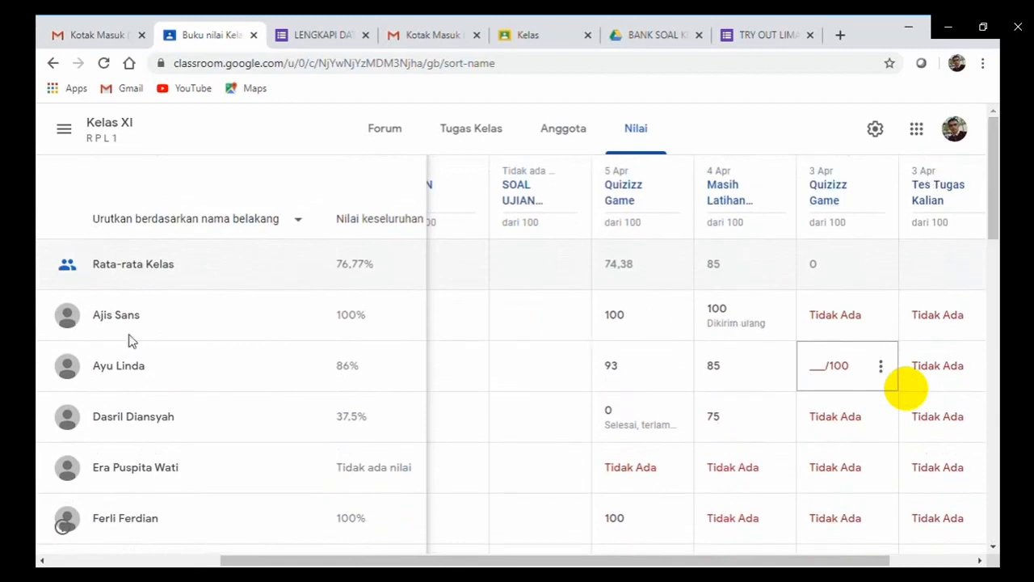
Switch to the Kelas XI Perhotelan 2 class from the class list.
{"action": "left_click", "coordinate": [63, 129]}
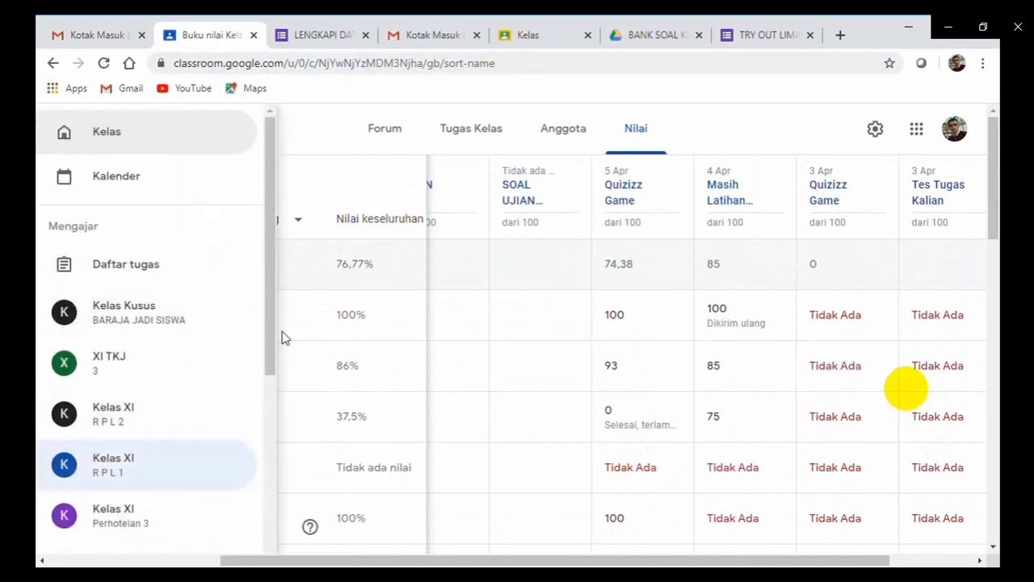
{"action": "left_click_drag", "start_coordinate": [266, 329], "coordinate": [269, 416]}
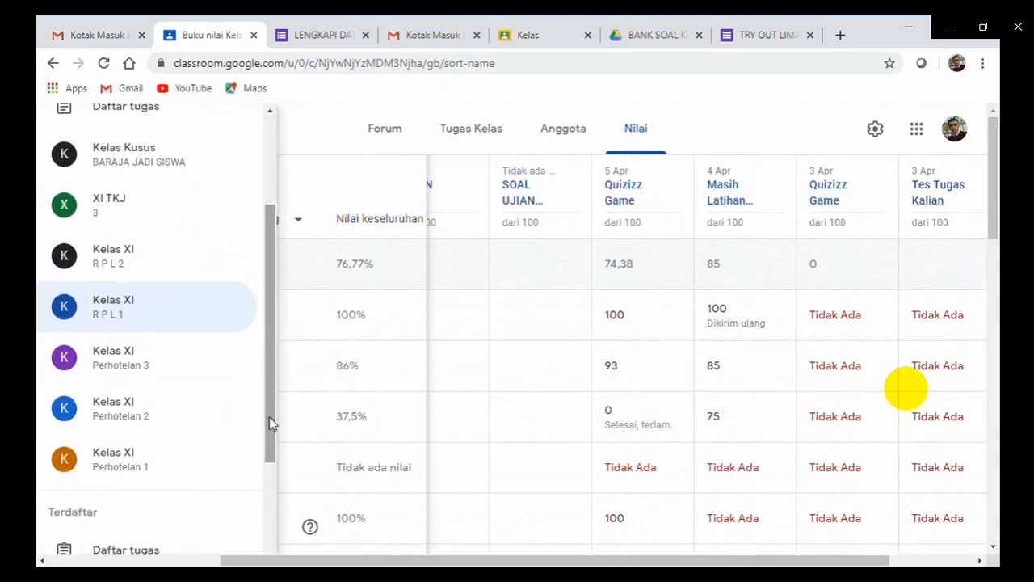
{"action": "left_click", "coordinate": [117, 408]}
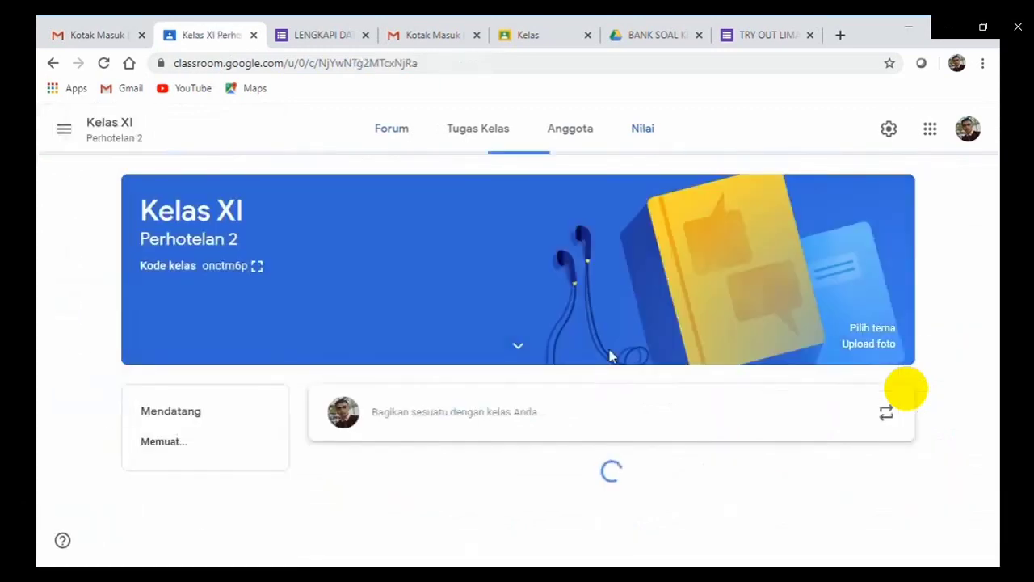
Open the Kelas XI Perhotelan 2 gradebook and inspect a student's Tes Tugas Kalian grade options.
{"action": "left_click", "coordinate": [645, 134]}
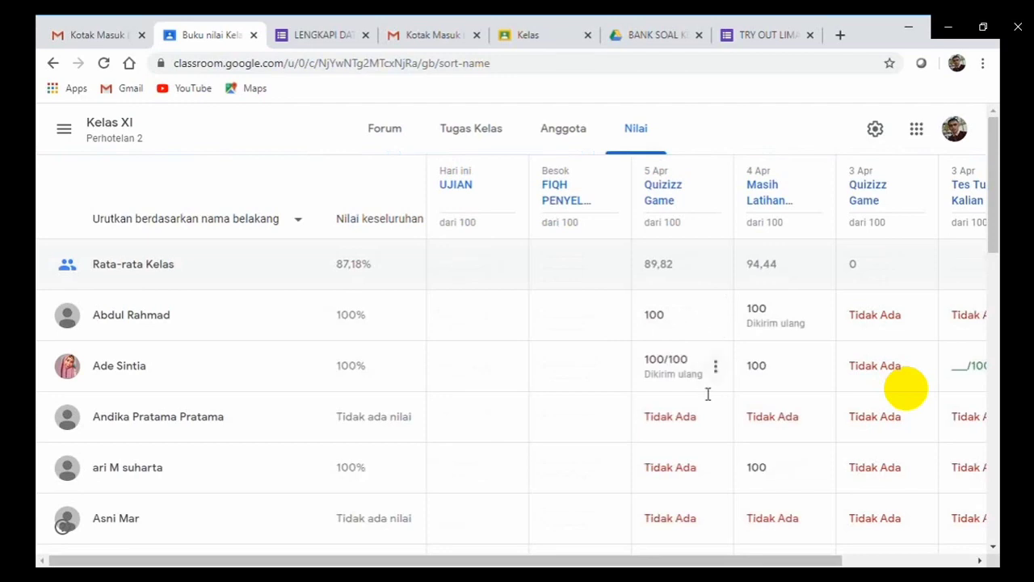
{"action": "left_click_drag", "start_coordinate": [992, 217], "coordinate": [985, 297]}
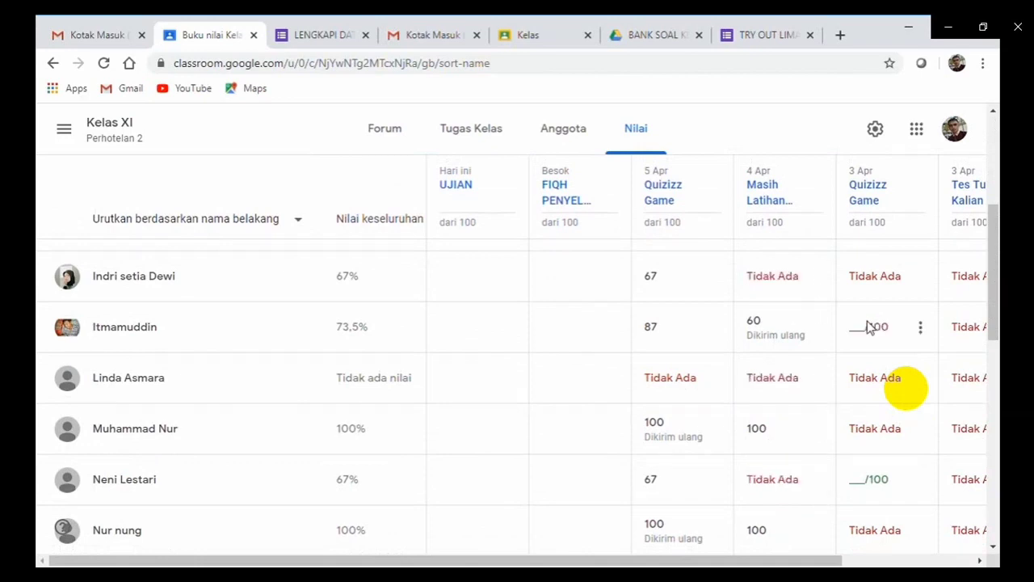
{"action": "left_click_drag", "start_coordinate": [737, 561], "coordinate": [868, 562]}
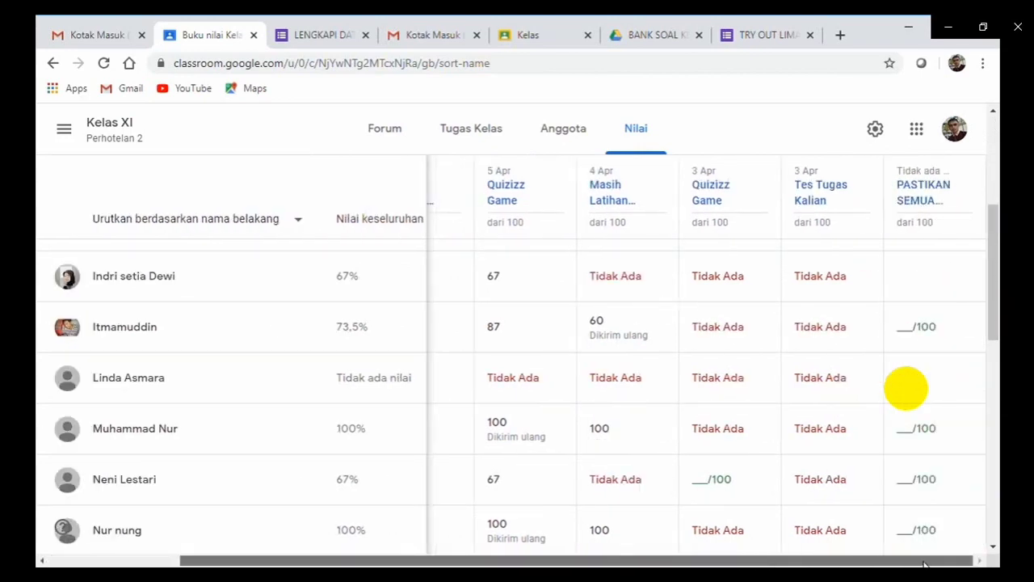
{"action": "left_click", "coordinate": [865, 328]}
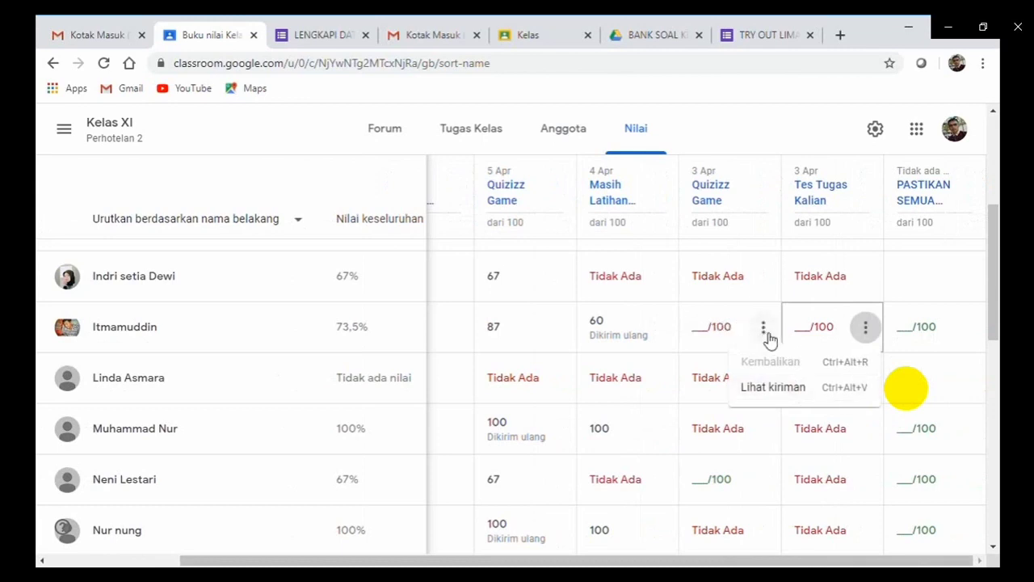
{"action": "left_click", "coordinate": [765, 333]}
Put the student's 3 Apr Quizizz Game grade cell into edit mode.
{"action": "left_click", "coordinate": [765, 333]}
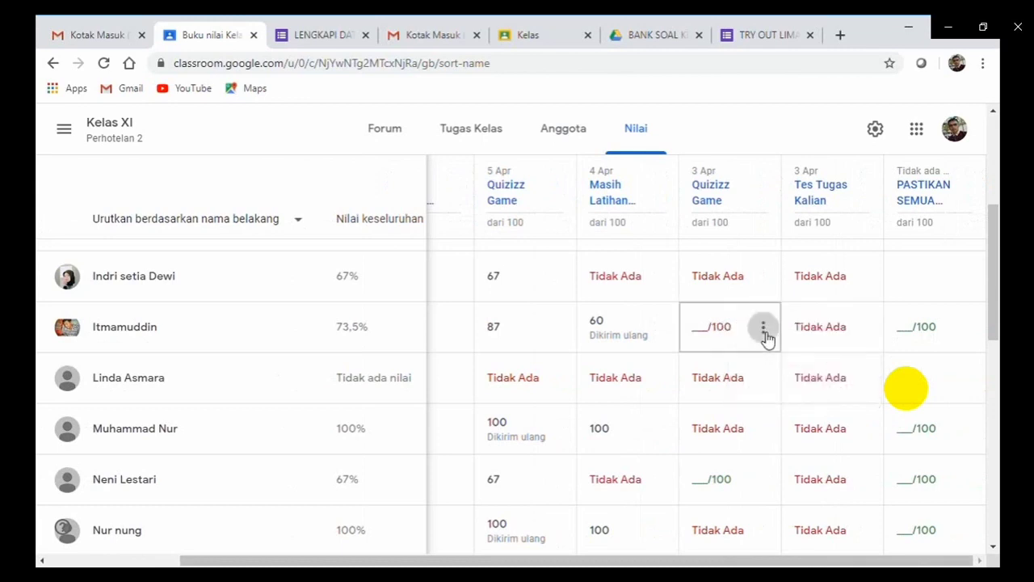
{"action": "left_click", "coordinate": [707, 336]}
{"action": "left_click", "coordinate": [711, 337]}
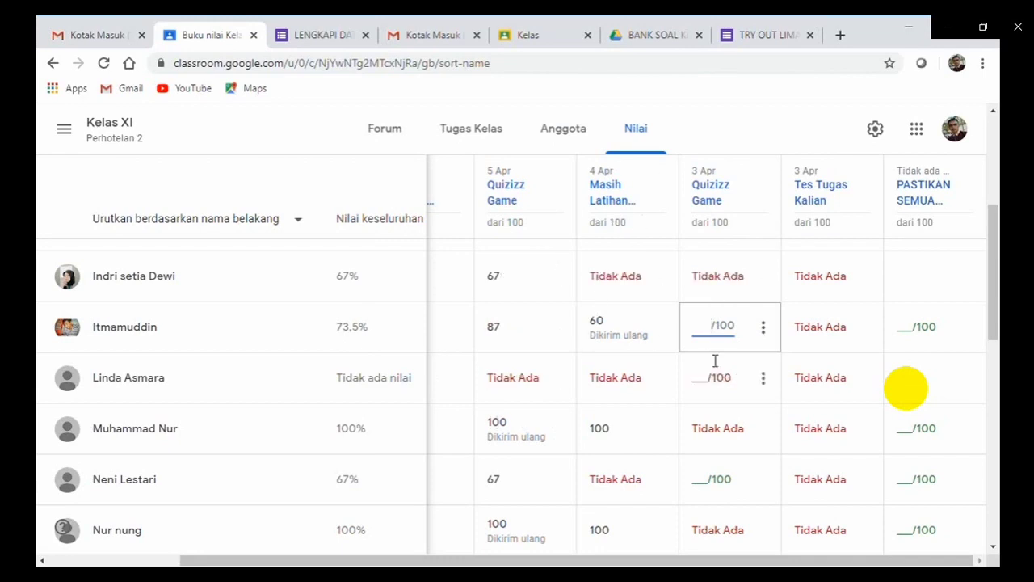
Save the 30/100 Quizizz Game grade and return it to the student, confirming both dialogs.
{"action": "left_click", "coordinate": [757, 395]}
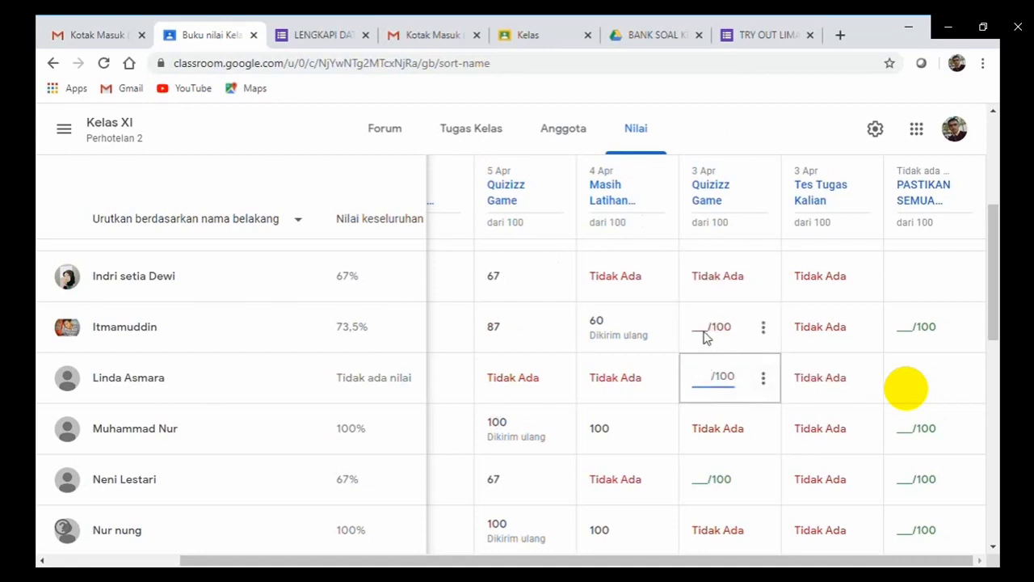
{"action": "left_click", "coordinate": [705, 336]}
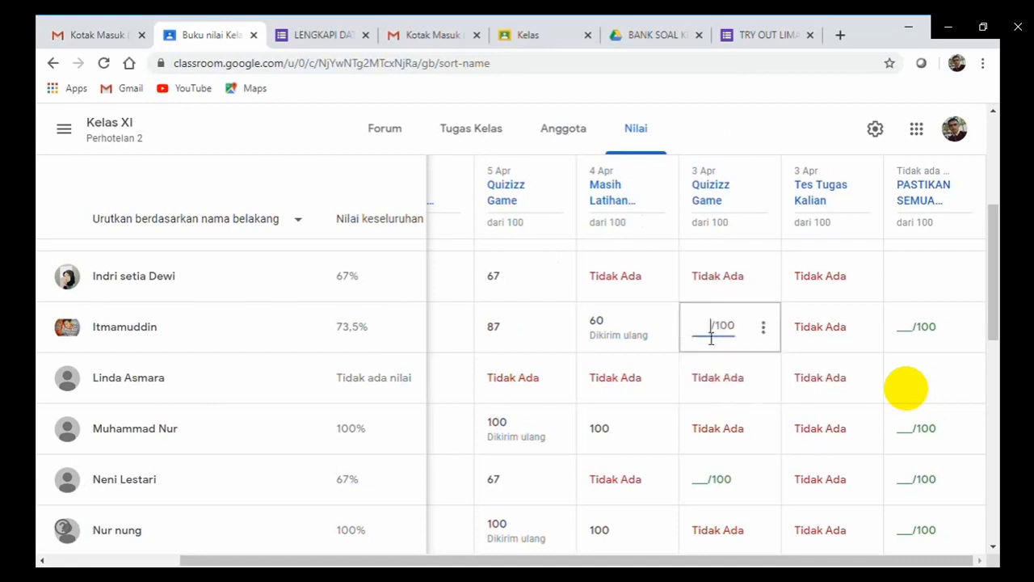
{"action": "left_click", "coordinate": [764, 328]}
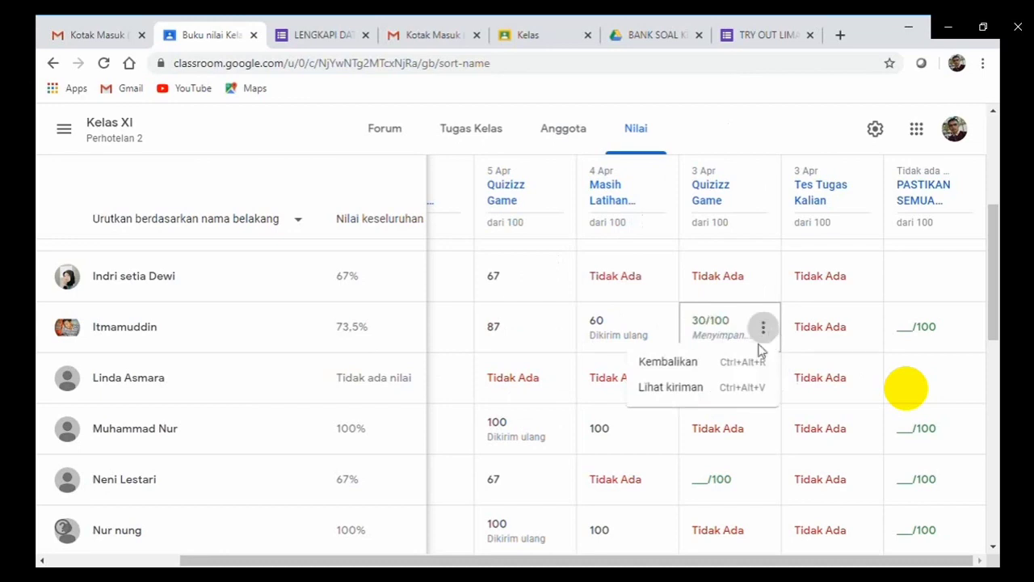
{"action": "left_click", "coordinate": [688, 365]}
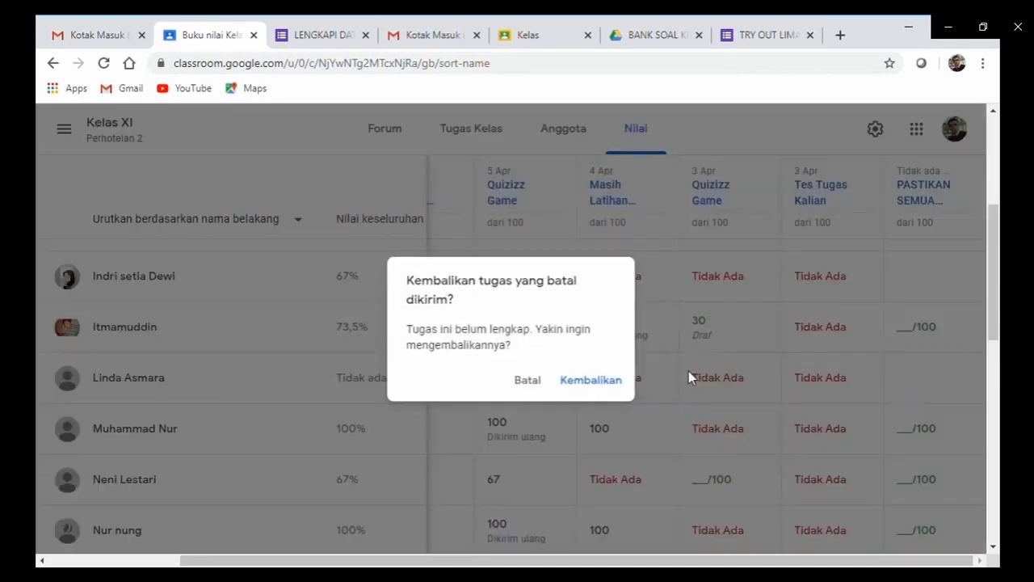
{"action": "left_click", "coordinate": [602, 389]}
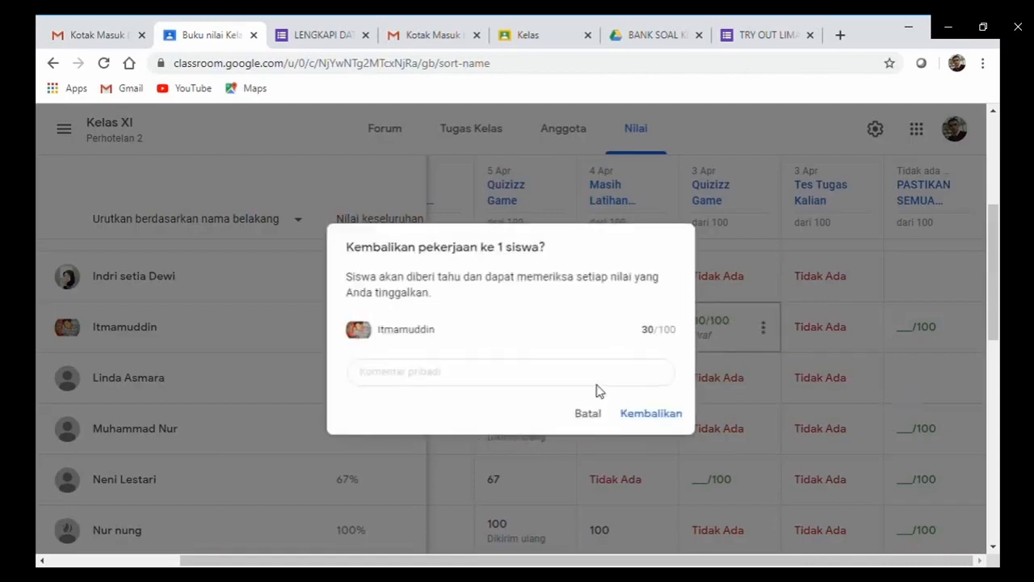
{"action": "left_click", "coordinate": [647, 420]}
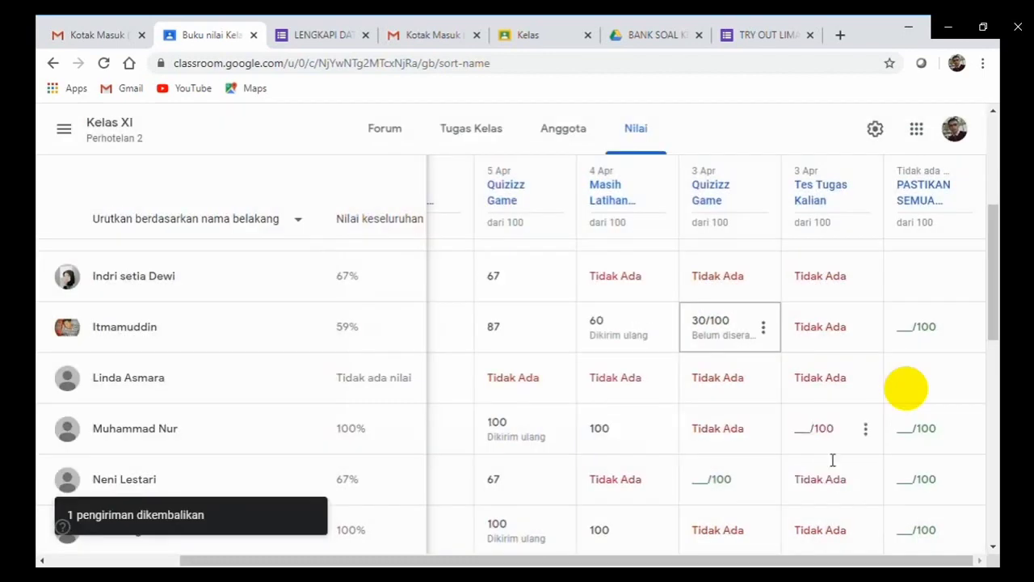
{"action": "left_click", "coordinate": [824, 427]}
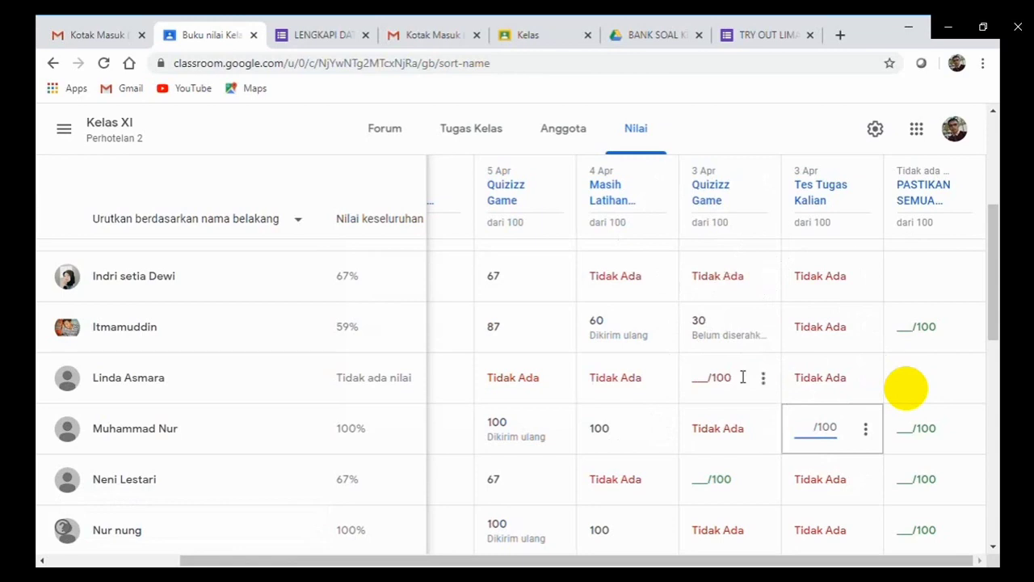
Scroll the Kelas XI Perhotelan 2 gradebook back to the top and bring up the class list.
{"action": "left_click_drag", "start_coordinate": [997, 282], "coordinate": [990, 205]}
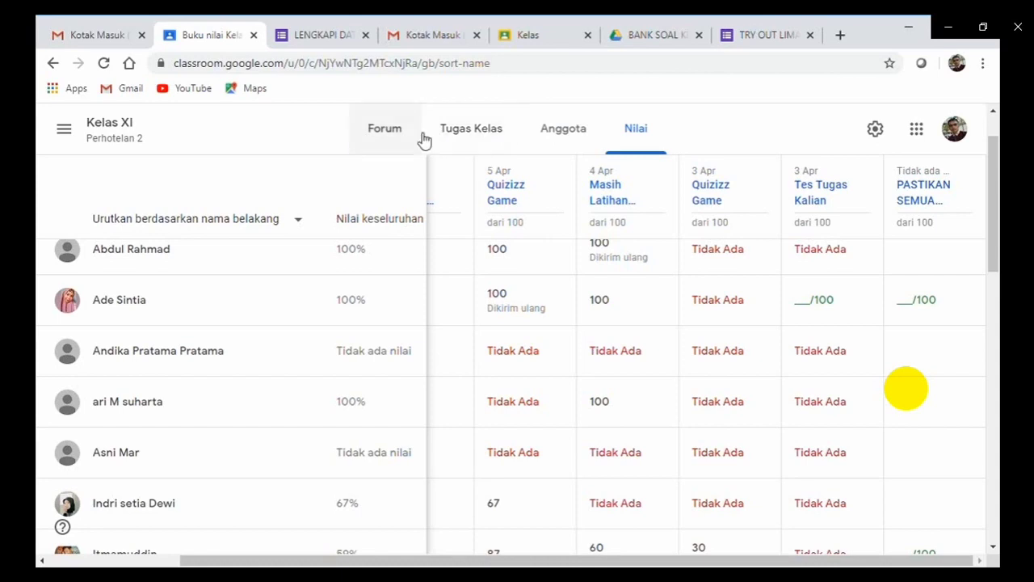
{"action": "left_click", "coordinate": [65, 134]}
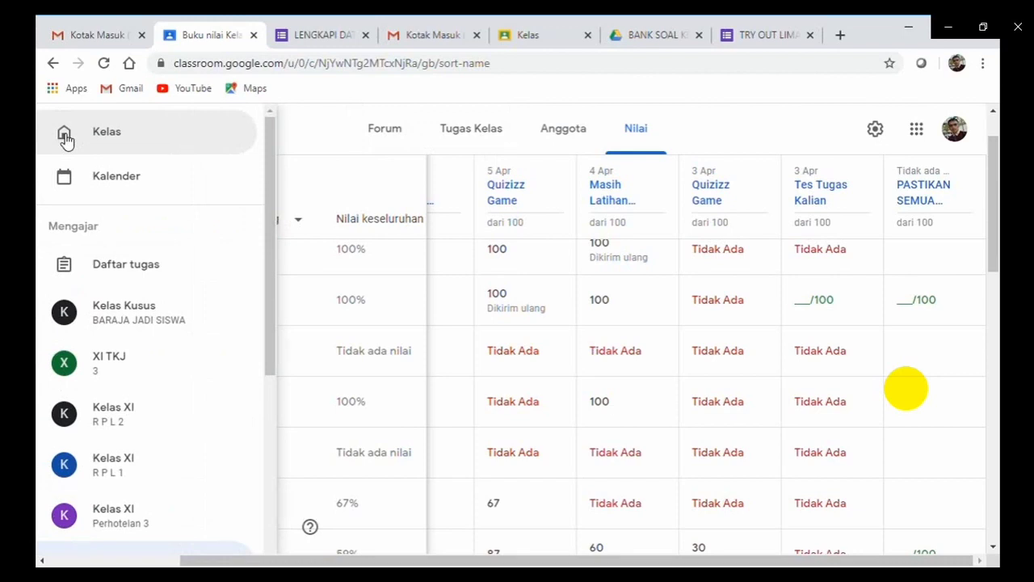
Display the Kelas Kusus class code full-screen, then close it.
{"action": "left_click", "coordinate": [108, 316]}
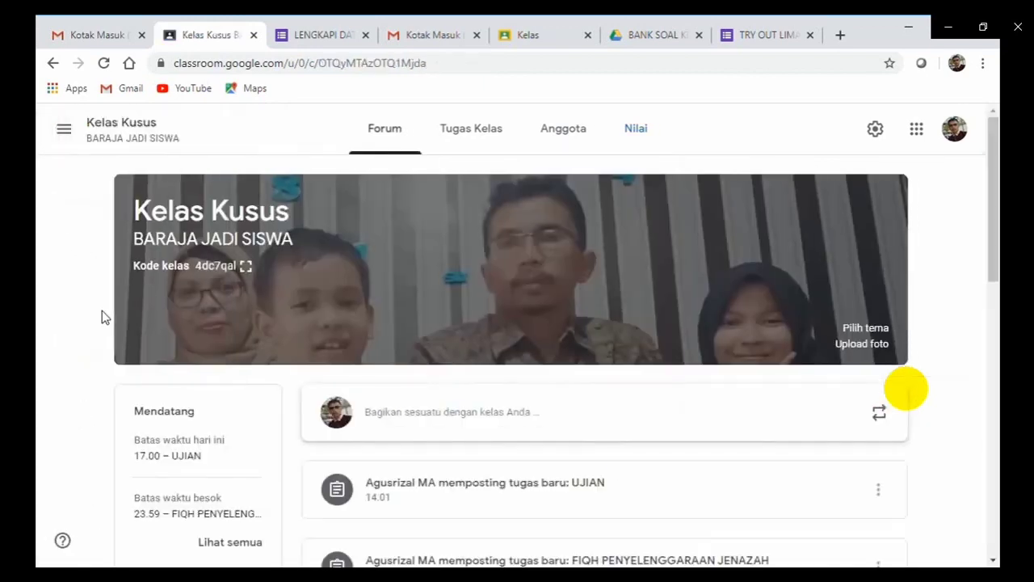
{"action": "left_click", "coordinate": [245, 267]}
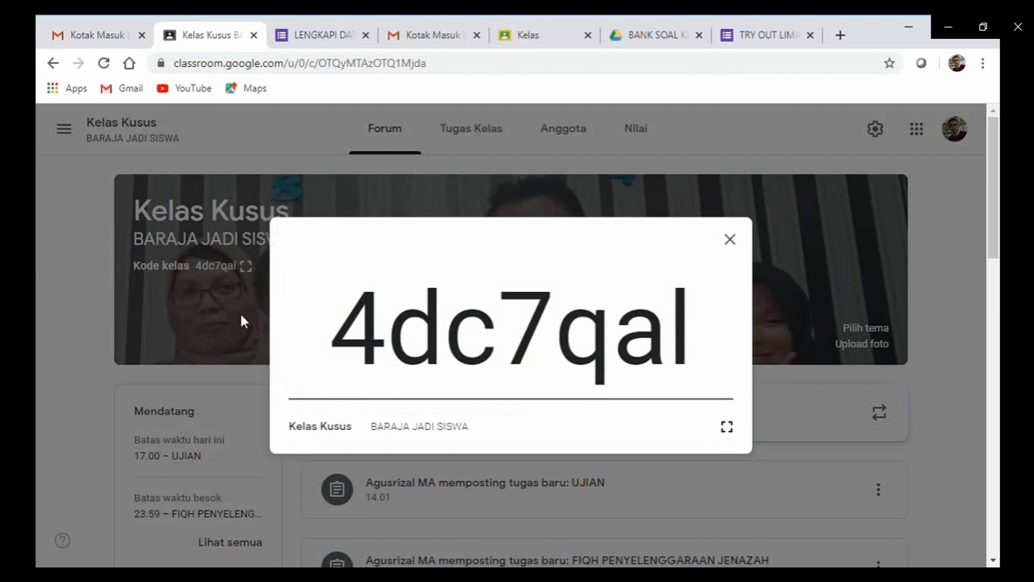
{"action": "left_click", "coordinate": [239, 310]}
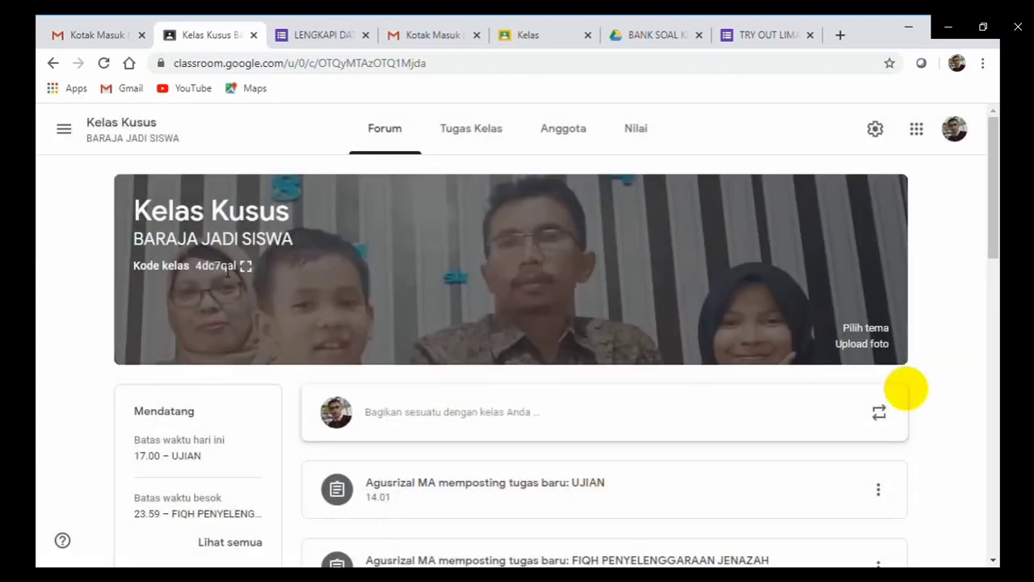
Display the XI TKJ class code full-screen, then close it.
{"action": "left_click", "coordinate": [65, 131]}
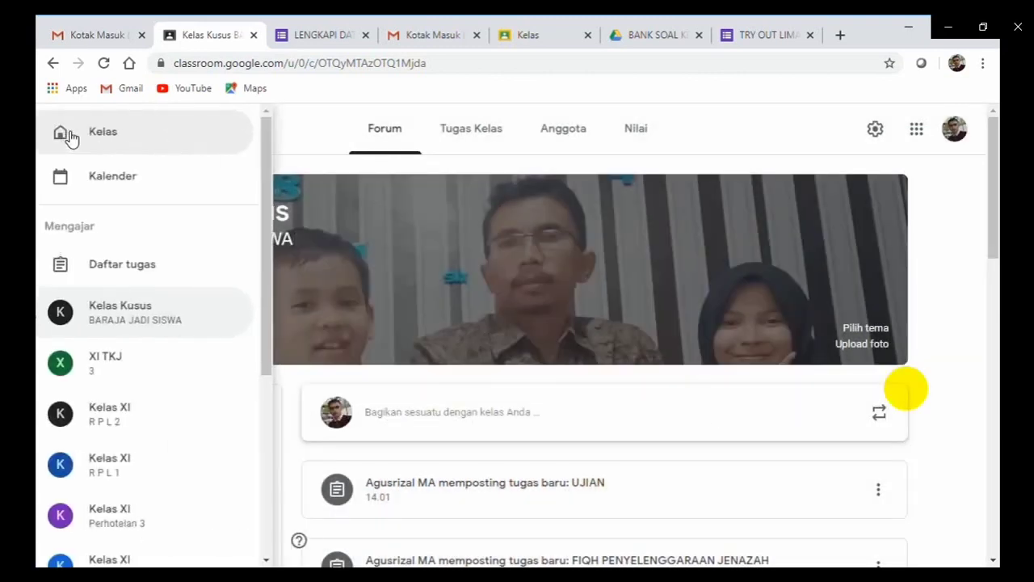
{"action": "left_click", "coordinate": [113, 366]}
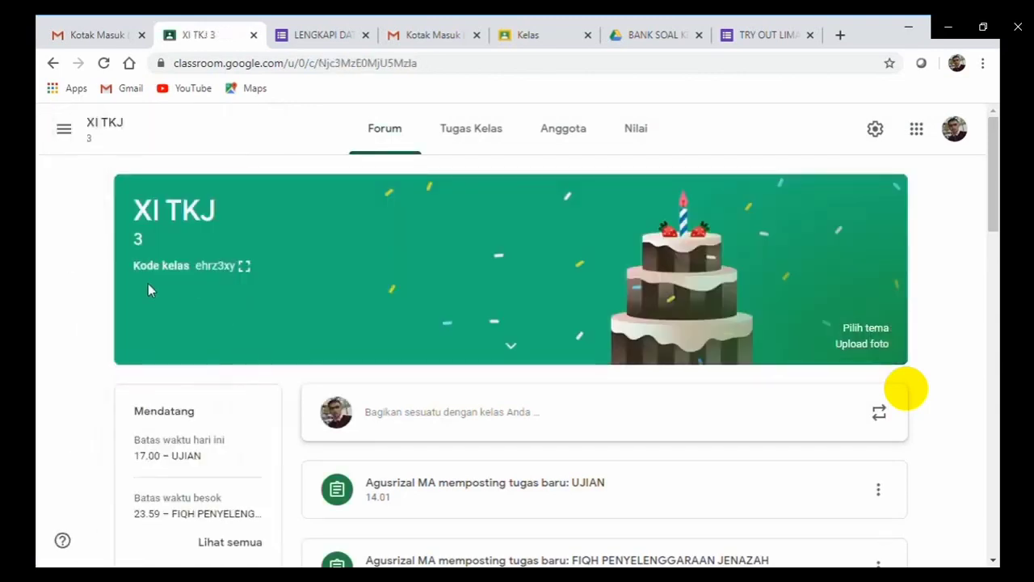
{"action": "left_click", "coordinate": [244, 266]}
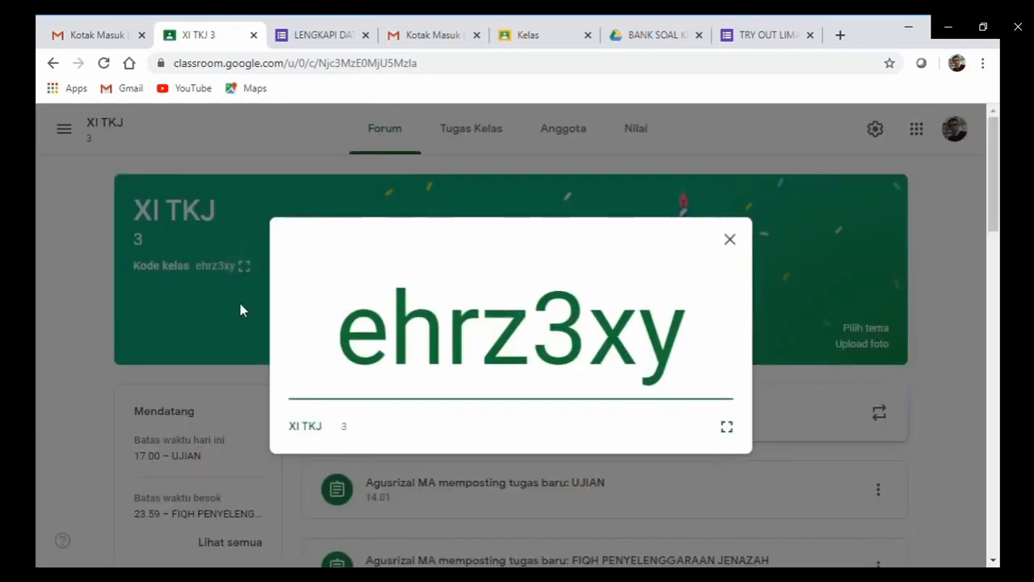
{"action": "left_click", "coordinate": [240, 305]}
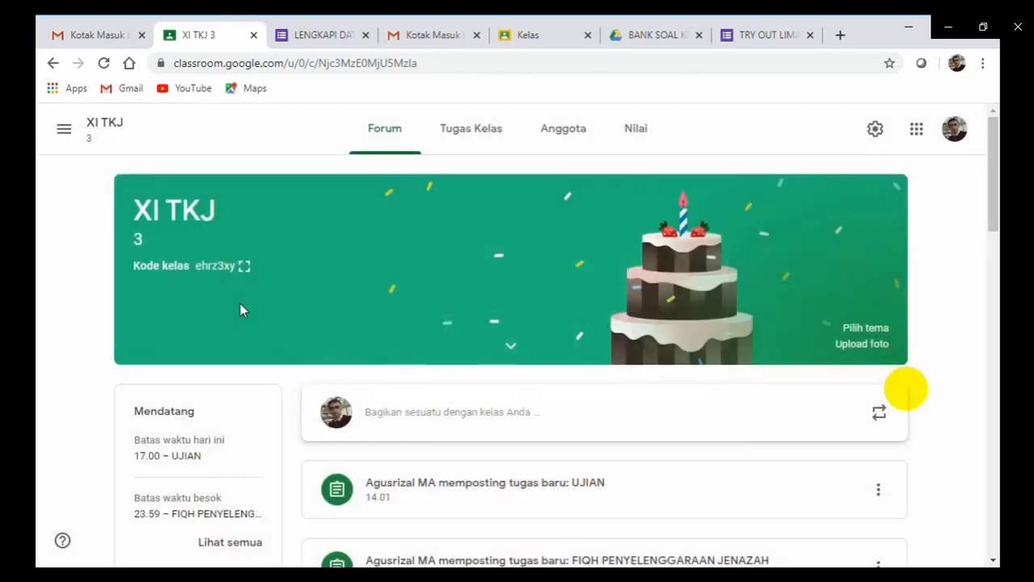
{"action": "left_click", "coordinate": [65, 131]}
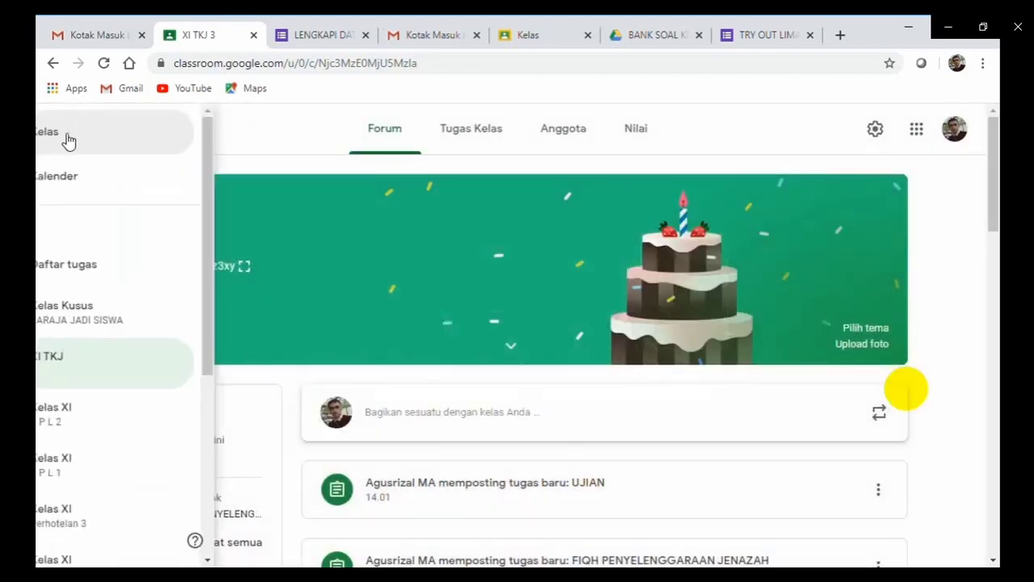
From the all-classes overview, try joining a class by code, then cancel after the invalid-code error.
{"action": "left_click", "coordinate": [92, 136]}
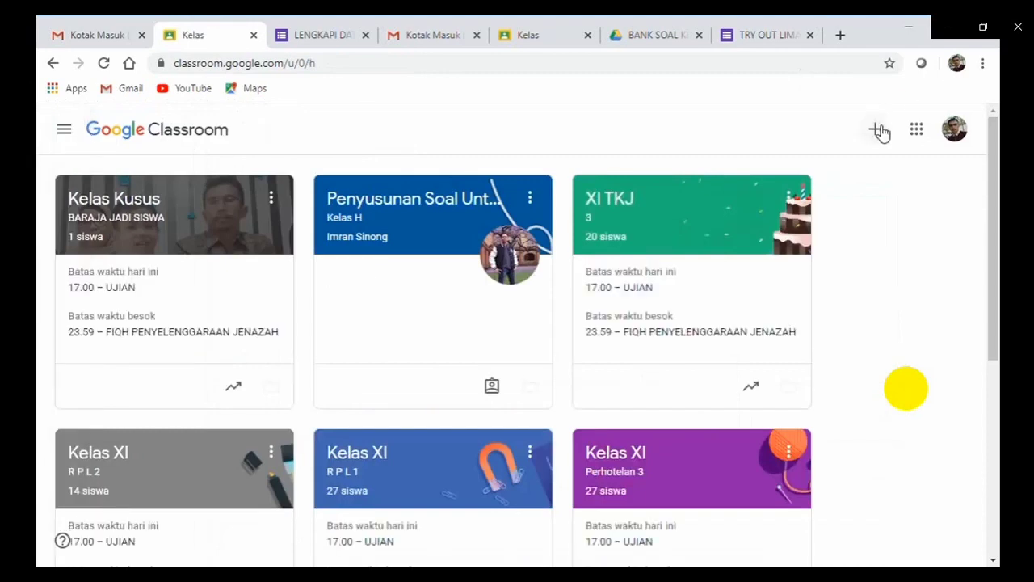
{"action": "left_click", "coordinate": [879, 131]}
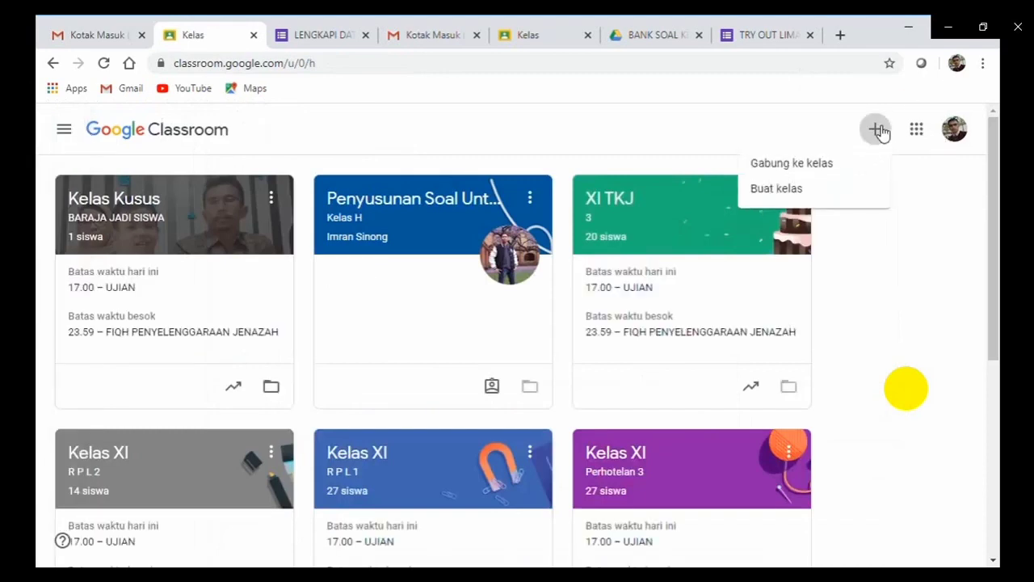
{"action": "left_click", "coordinate": [835, 165]}
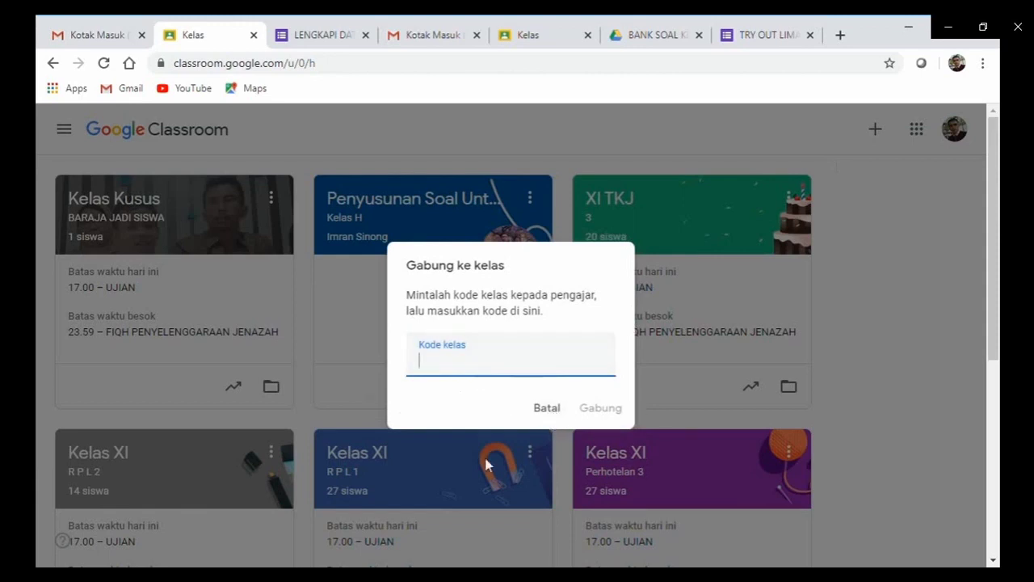
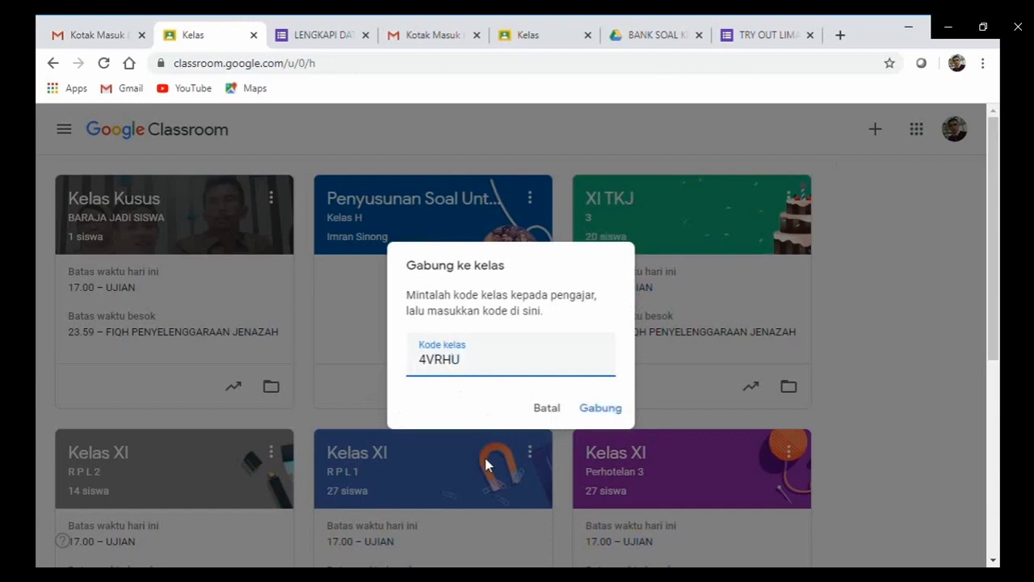
{"action": "left_click", "coordinate": [602, 412]}
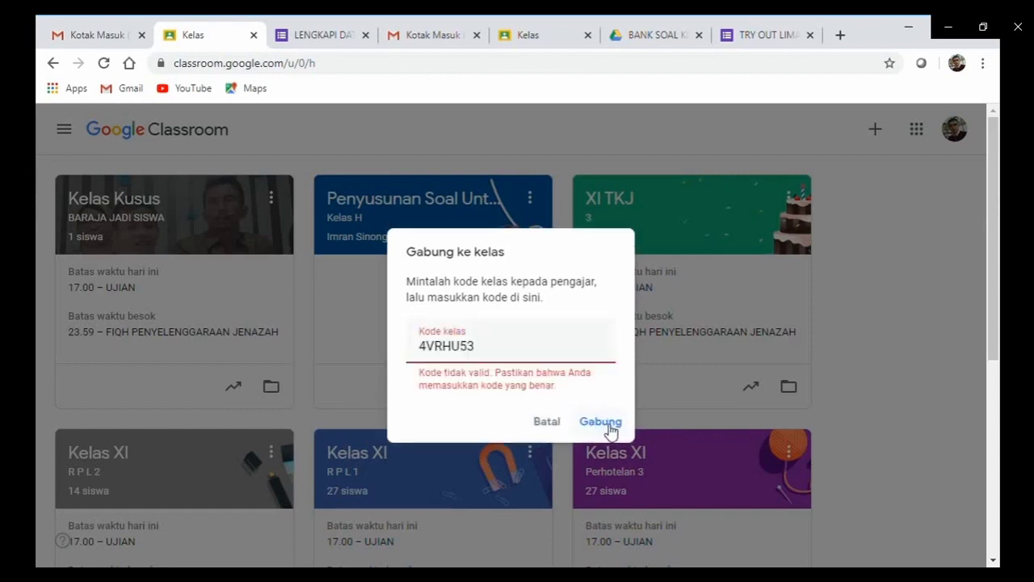
{"action": "left_click", "coordinate": [610, 427]}
{"action": "left_click", "coordinate": [546, 422]}
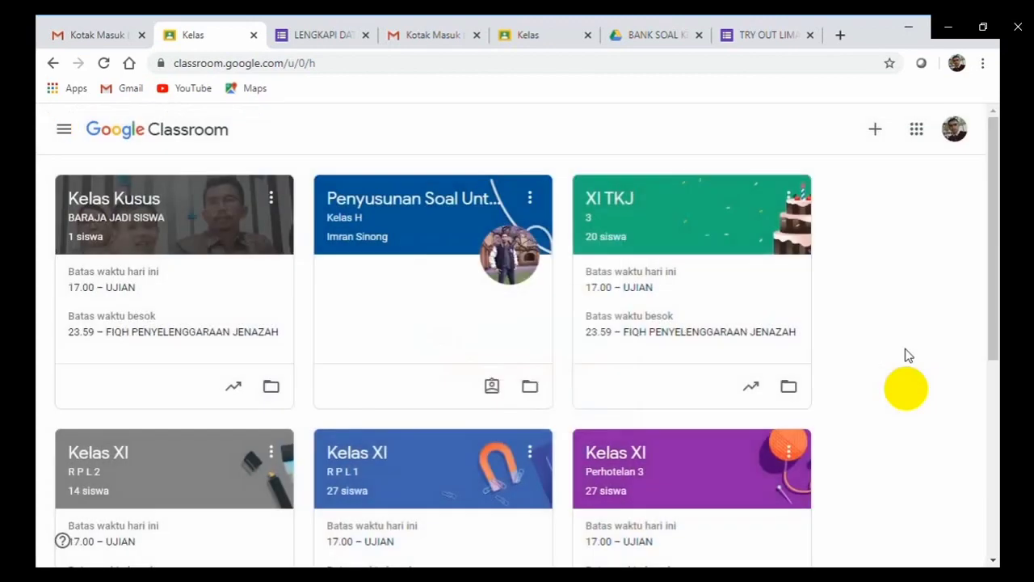